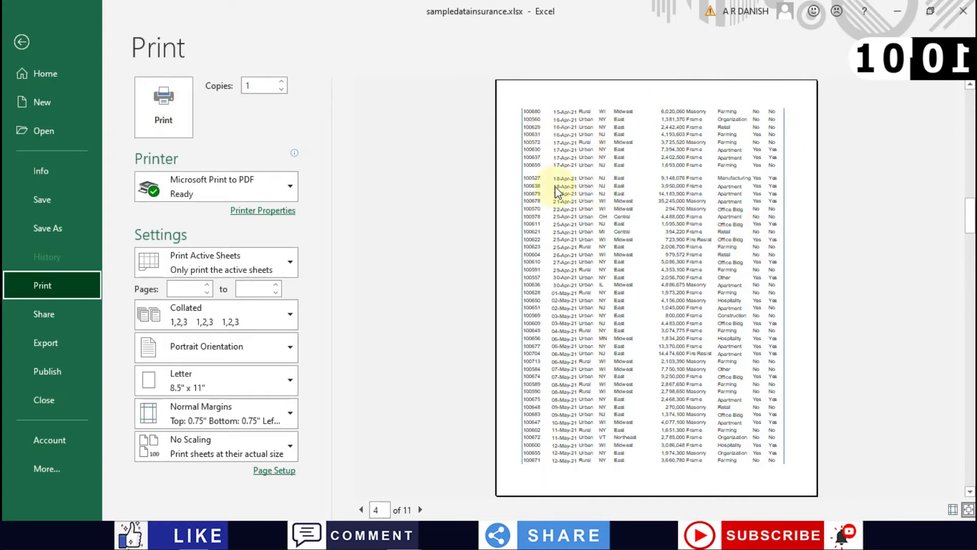
Step: Leave the 11-page print preview and go back to the PolicyData (2) sheet
click(22, 44)
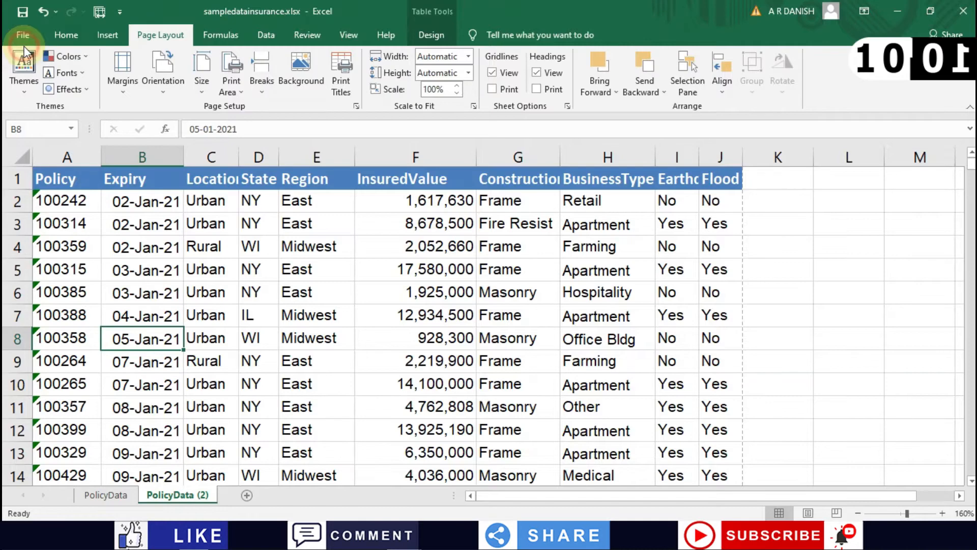
Step: Make every column on the sheet much wider at once
click(25, 152)
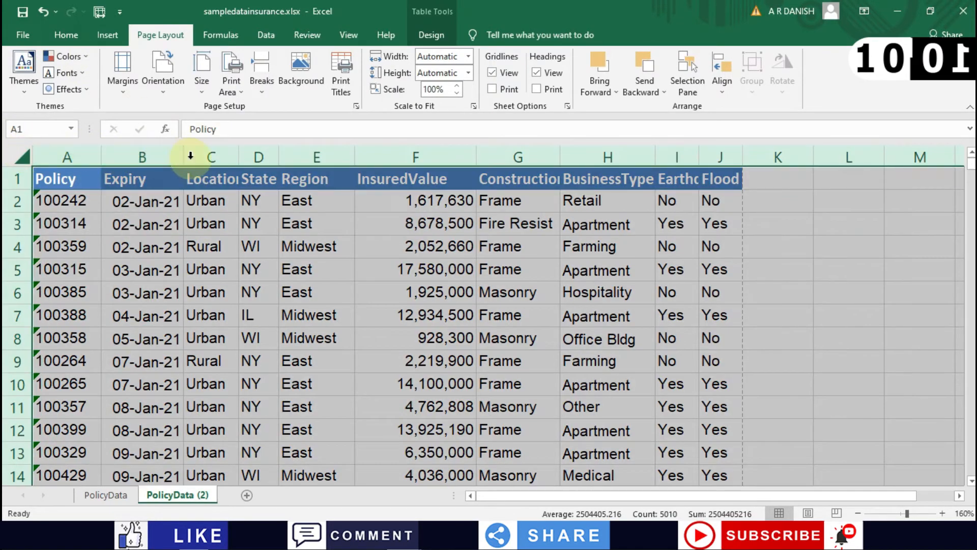
drag(181, 158, 343, 167)
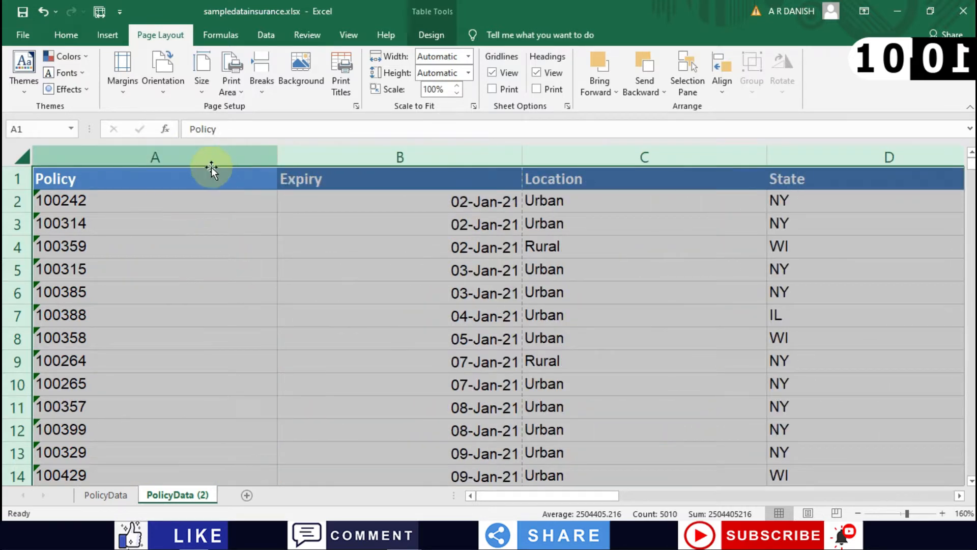
click(142, 230)
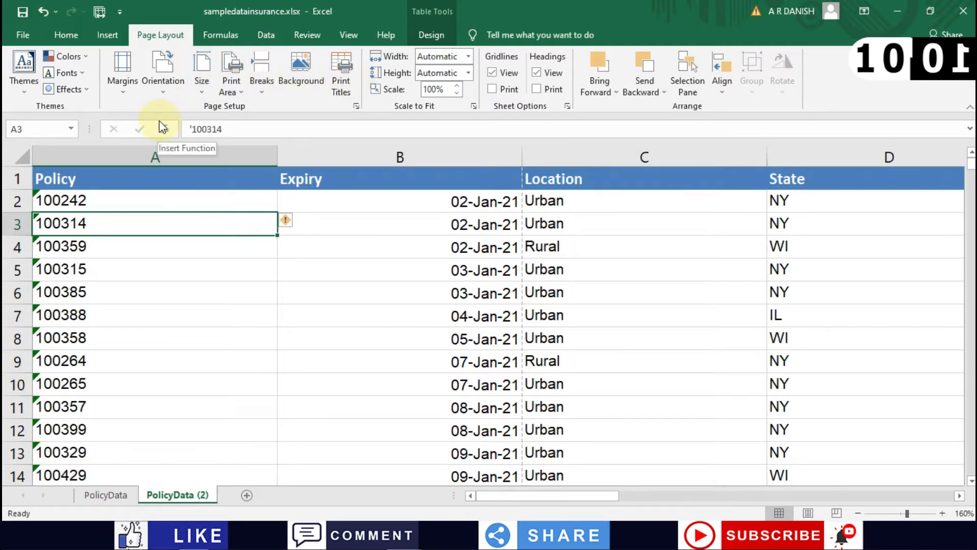
Step: Preview the printout, now 55 pages showing only Policy and Expiry columns per page
key(ctrl+p)
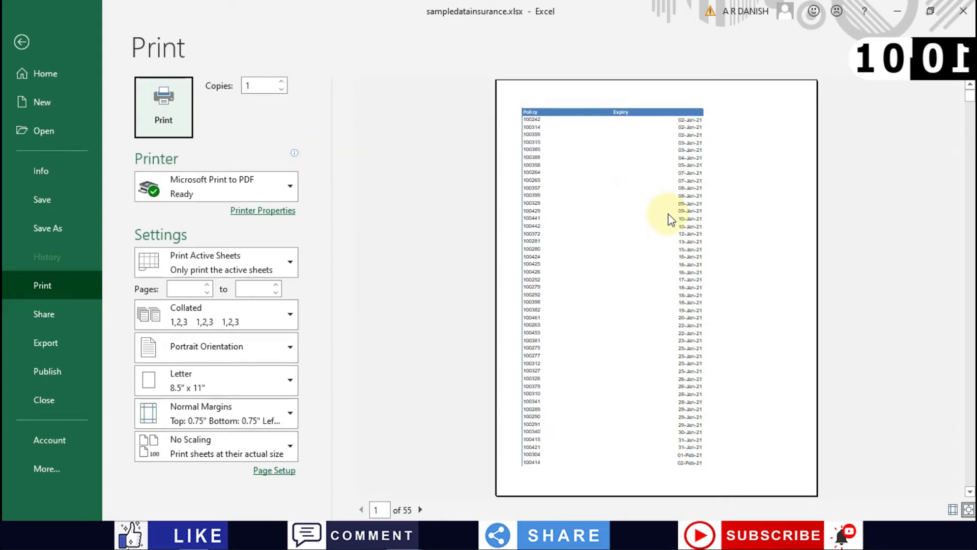
scroll(670, 220, down, 1)
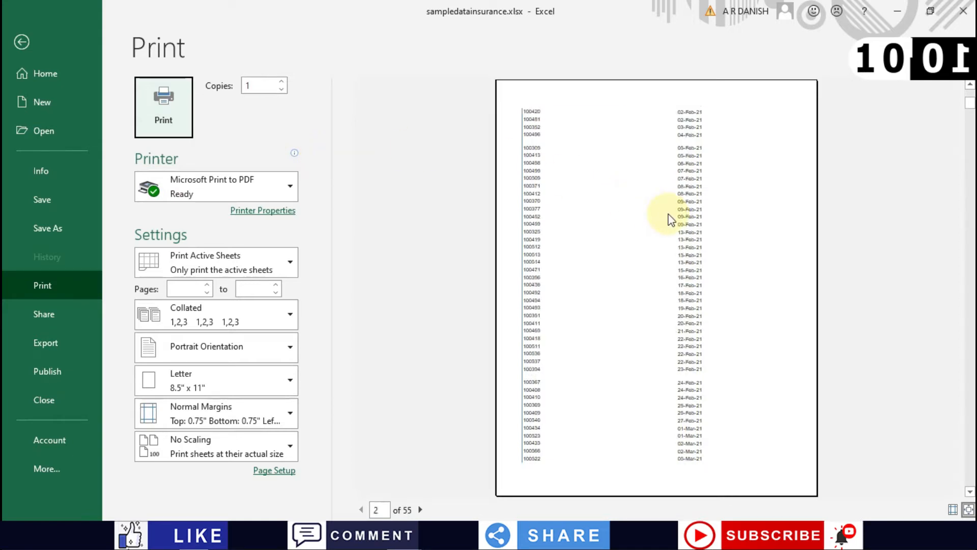
scroll(670, 220, down, 1)
scroll(671, 220, up, 2)
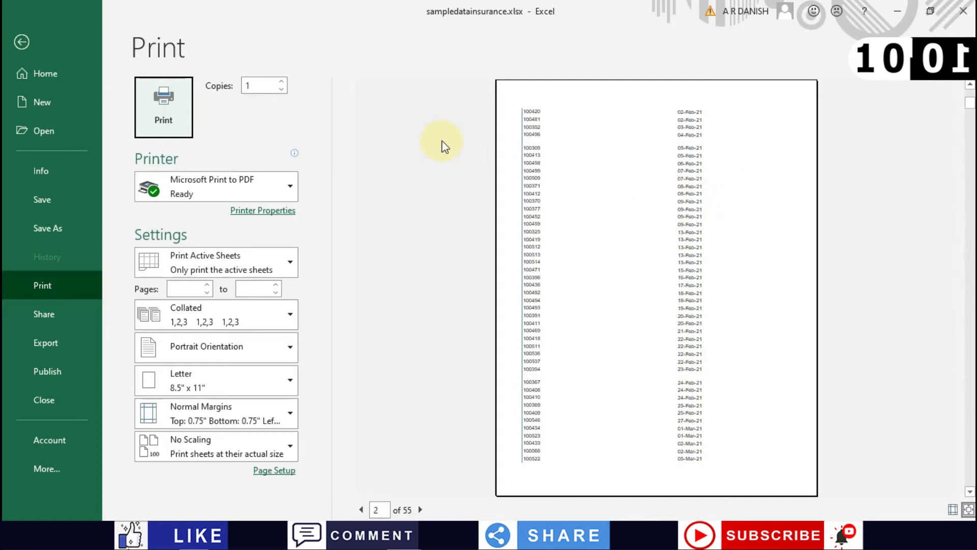
click(22, 41)
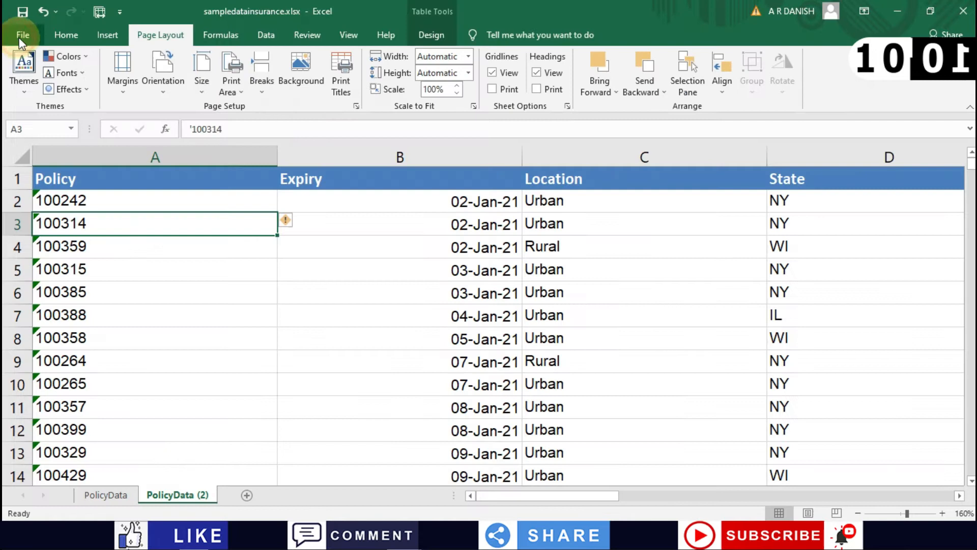
Step: Restore all columns to their original widths, undoing the widening
click(20, 160)
drag(278, 155, 137, 159)
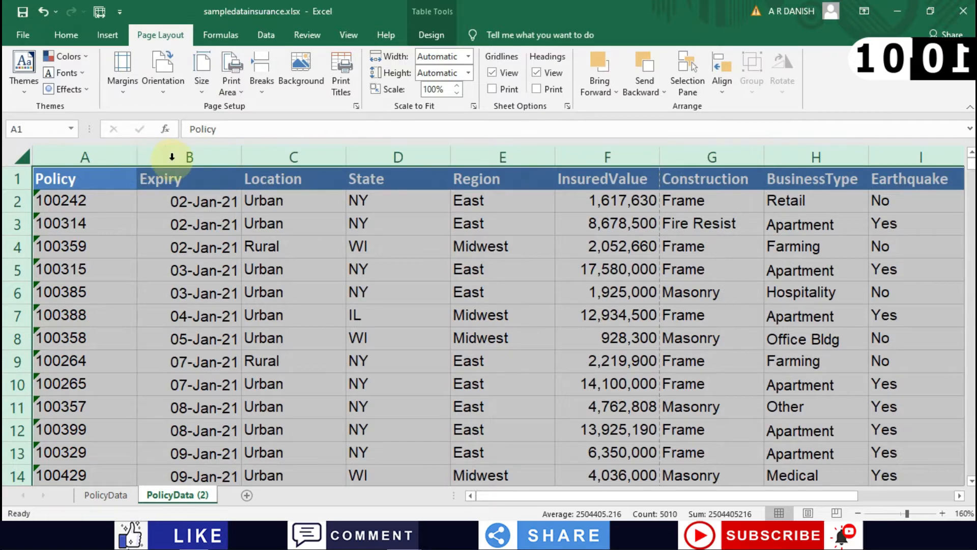
click(199, 201)
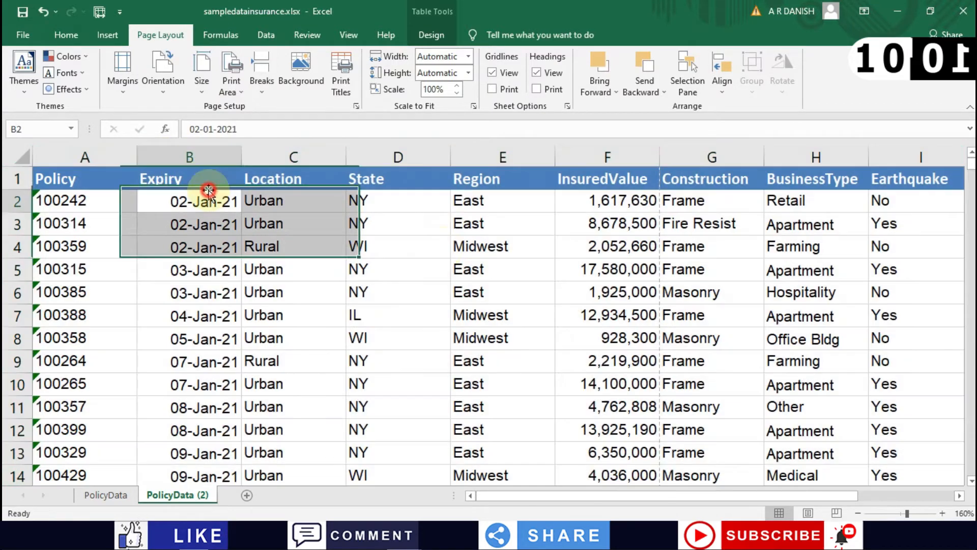
click(525, 275)
scroll(524, 275, right, 3)
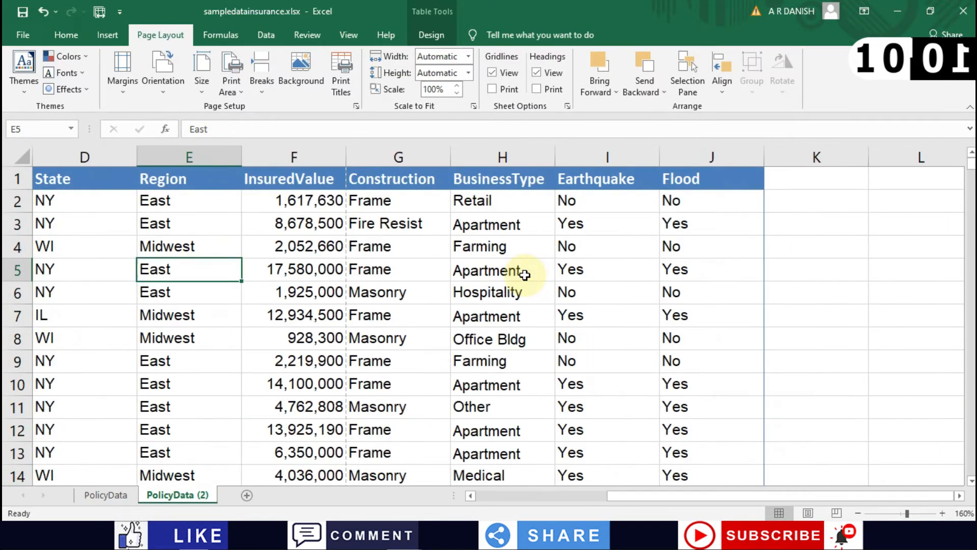
scroll(524, 275, left, 3)
key(ctrl+z)
key(ctrl+z)
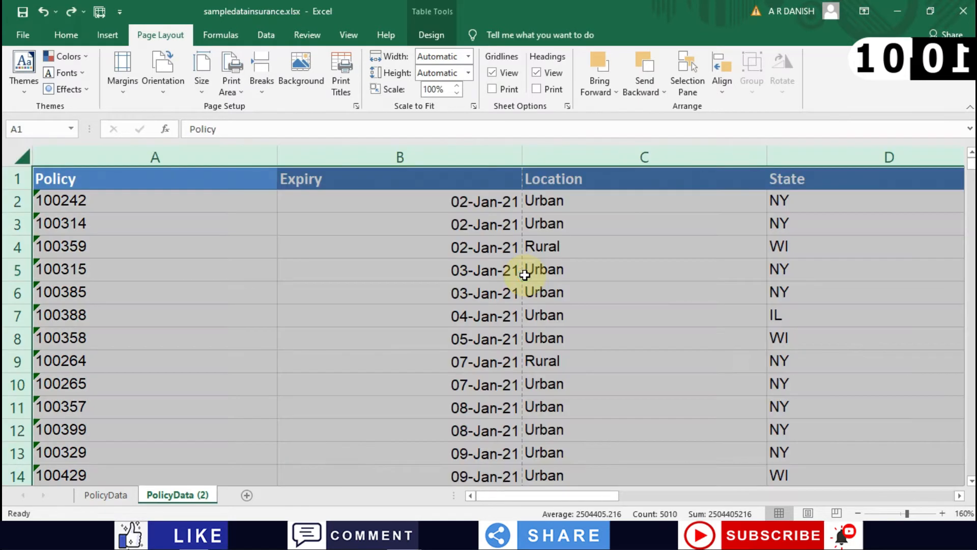
Step: Hide the Construction column
click(341, 230)
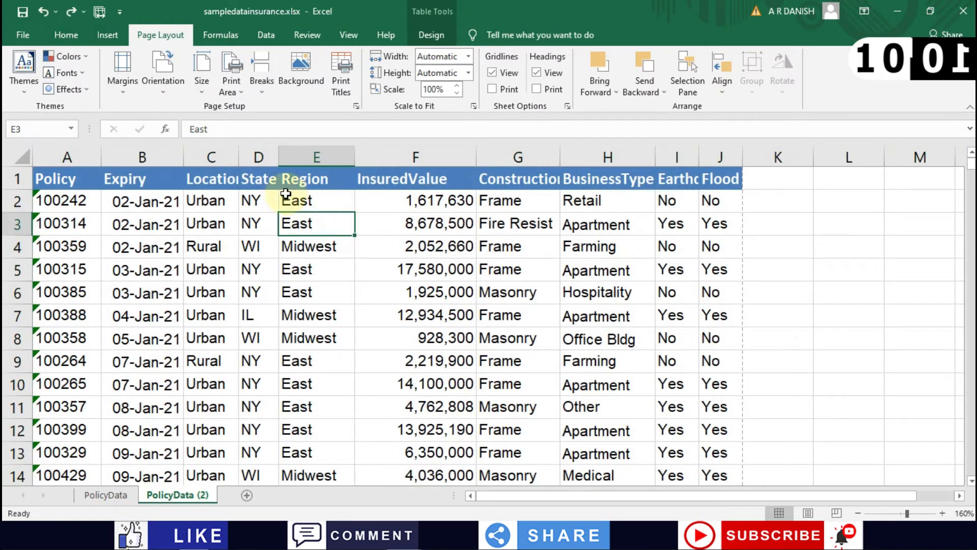
click(315, 183)
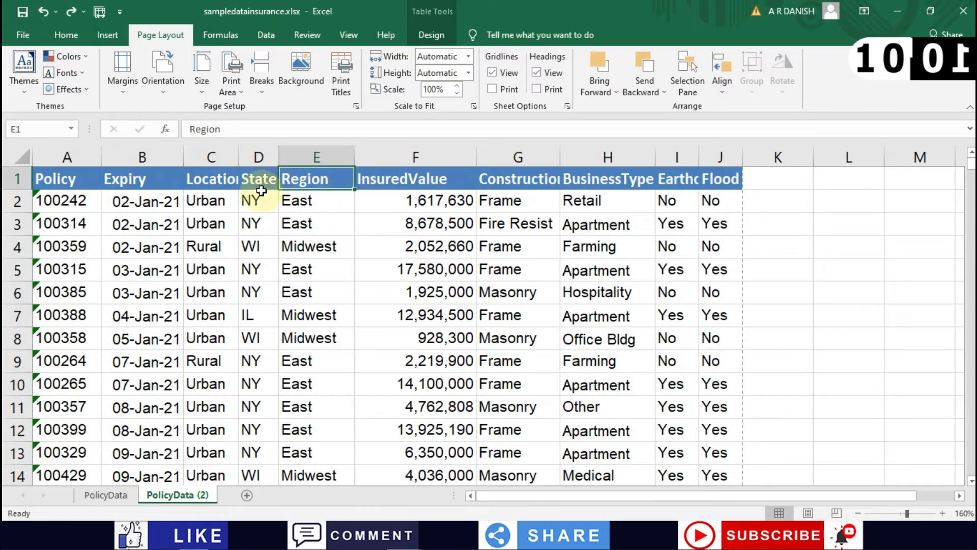
click(492, 184)
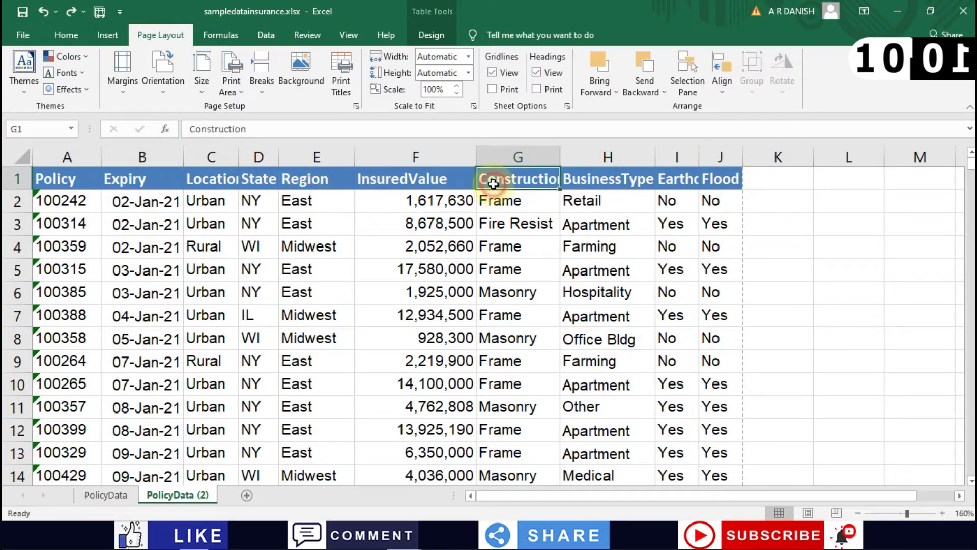
click(525, 154)
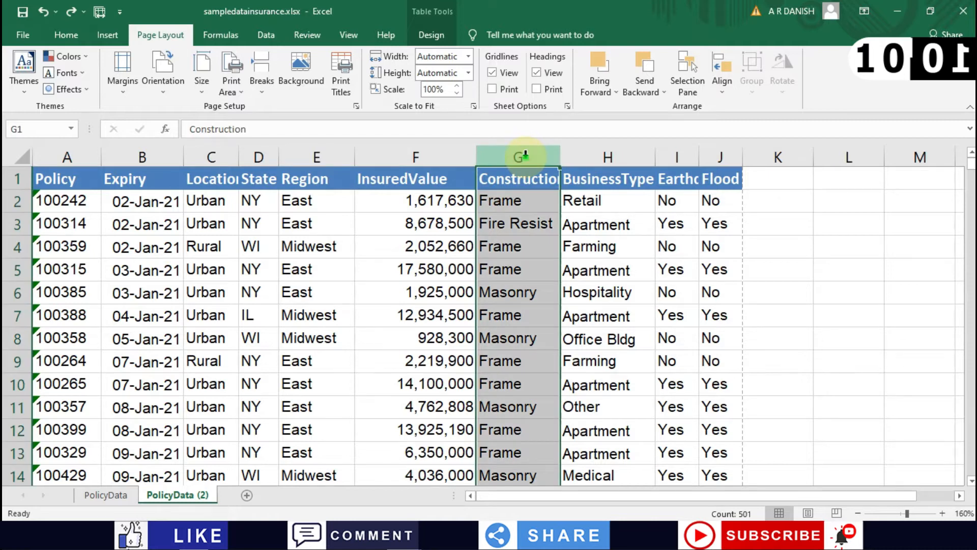
right_click(524, 154)
click(551, 342)
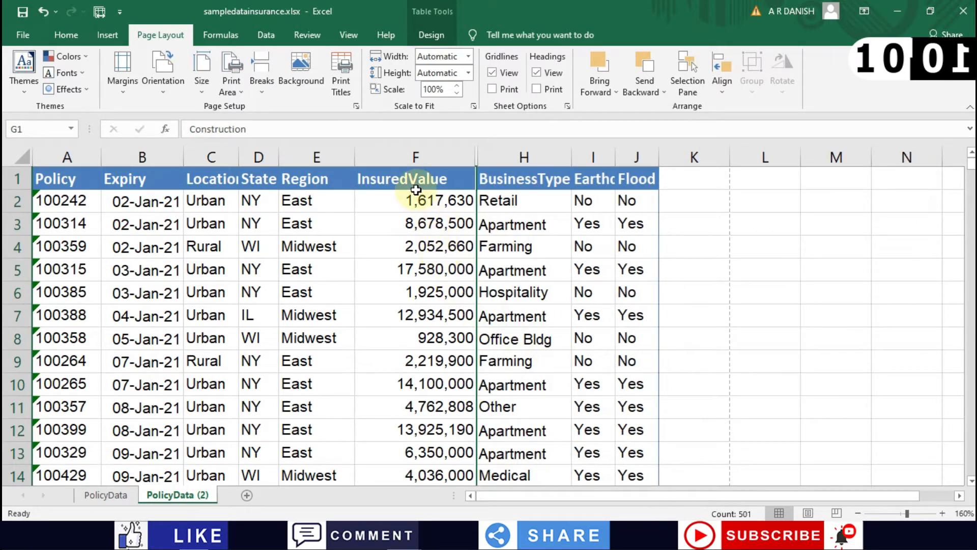
Step: Hide the Region column and preview the printout, back to 11 pages
click(407, 159)
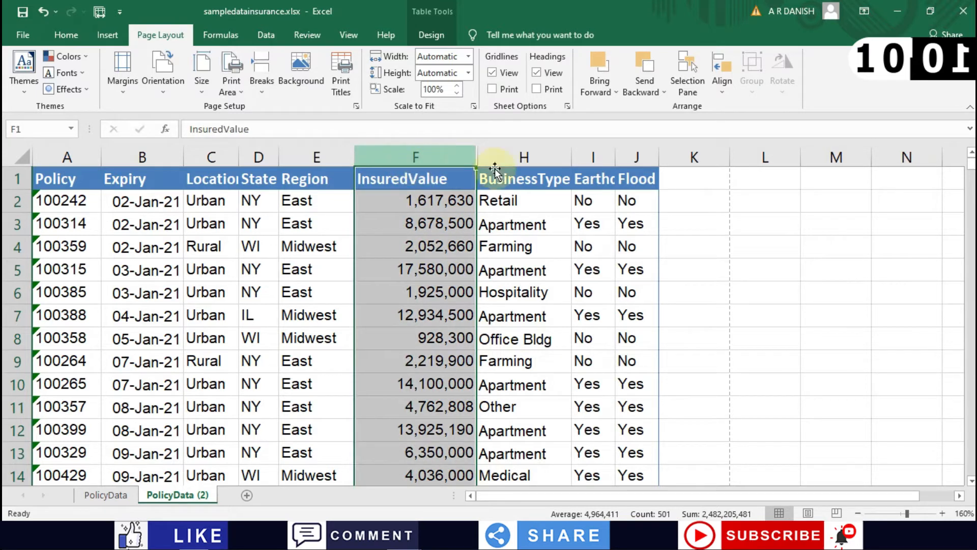
click(587, 181)
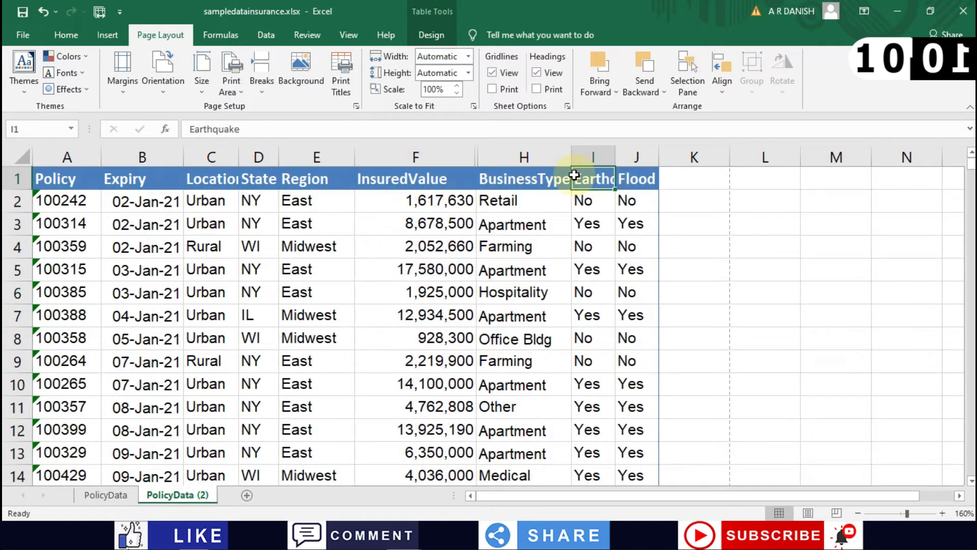
click(509, 179)
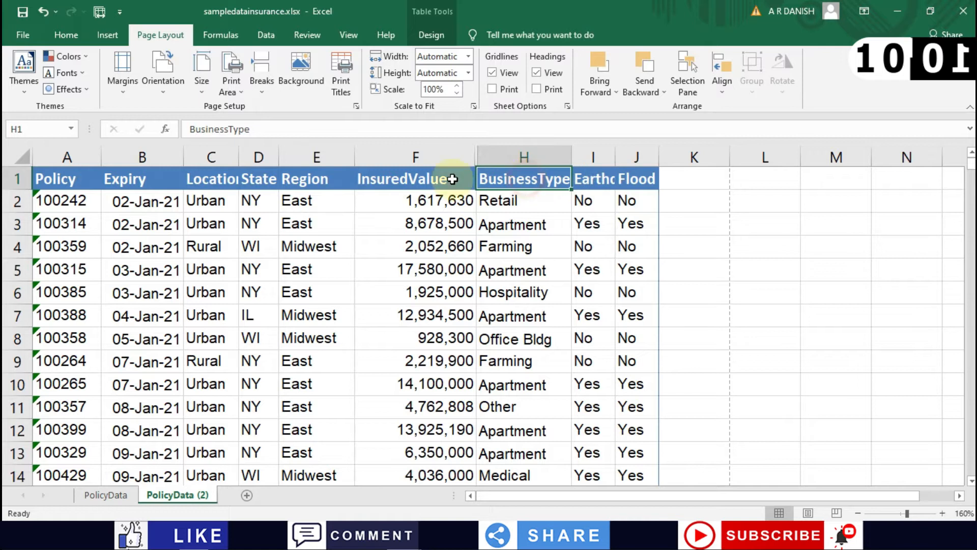
click(312, 159)
right_click(312, 158)
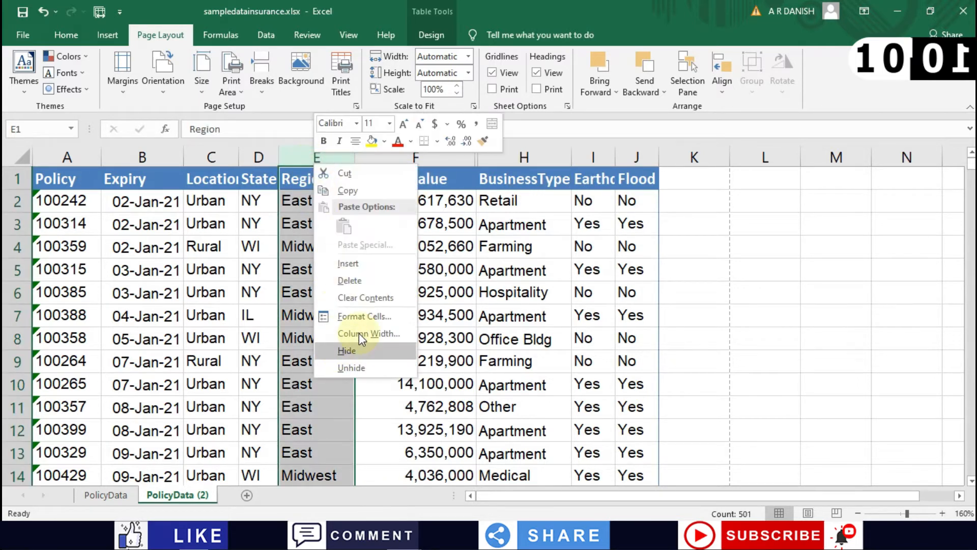
click(353, 351)
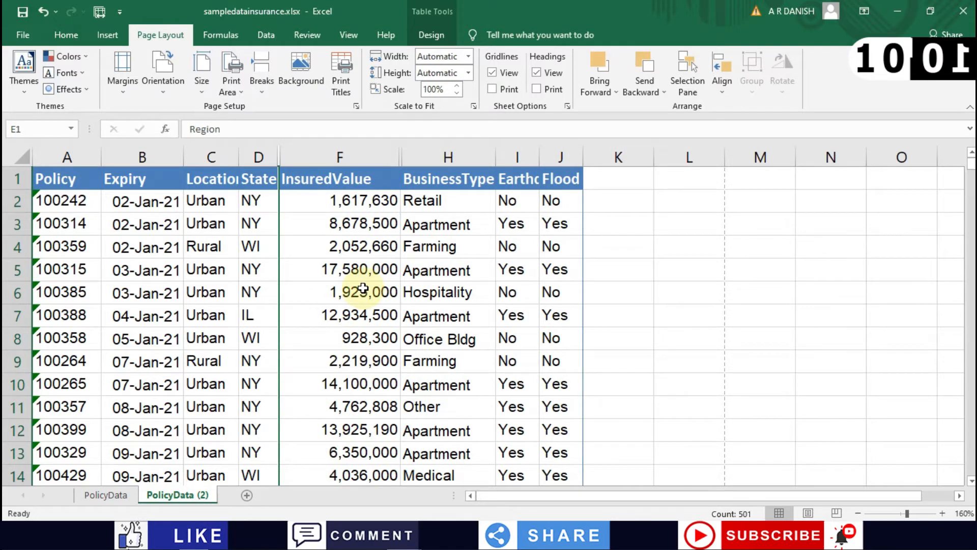
key(ctrl+p)
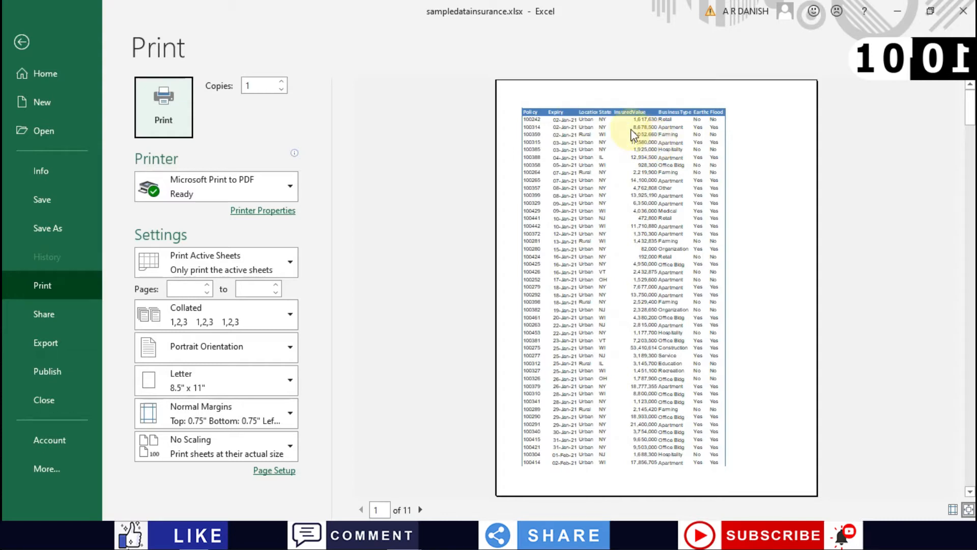
Step: Leave the preview and unhide the Region and Construction columns across the whole sheet
click(19, 41)
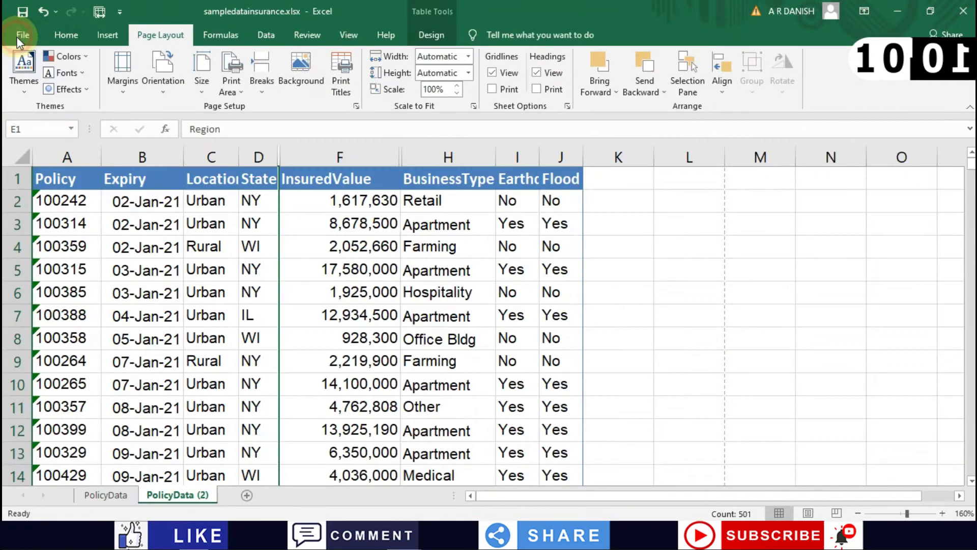
click(355, 269)
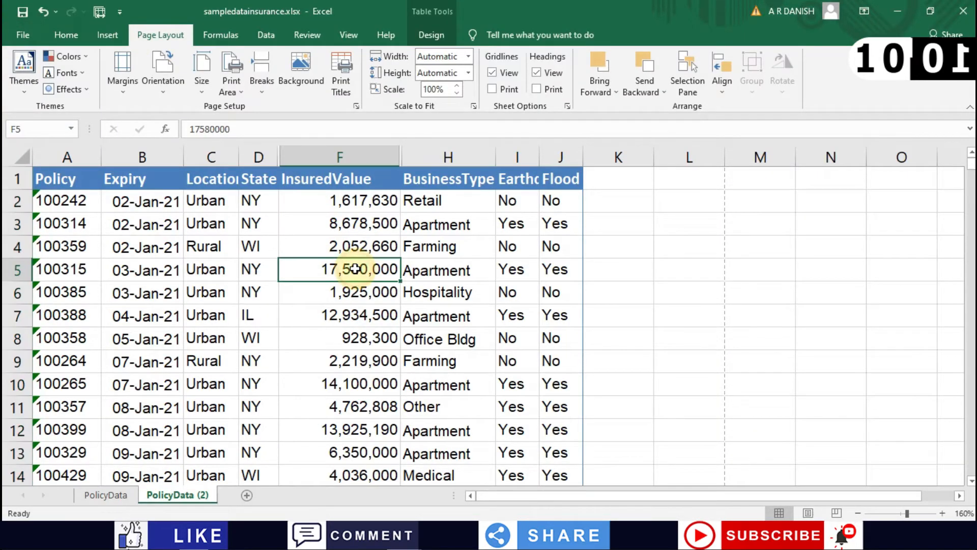
click(18, 157)
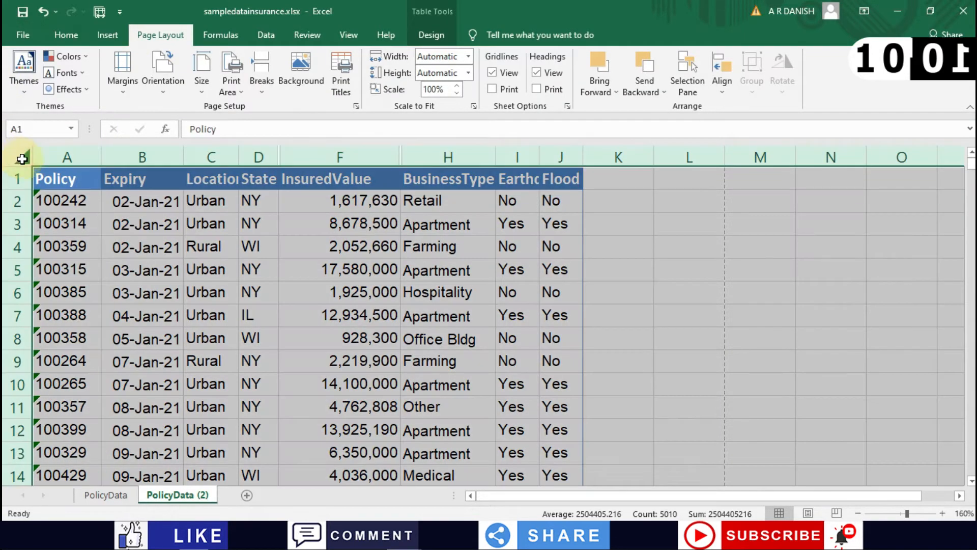
right_click(138, 161)
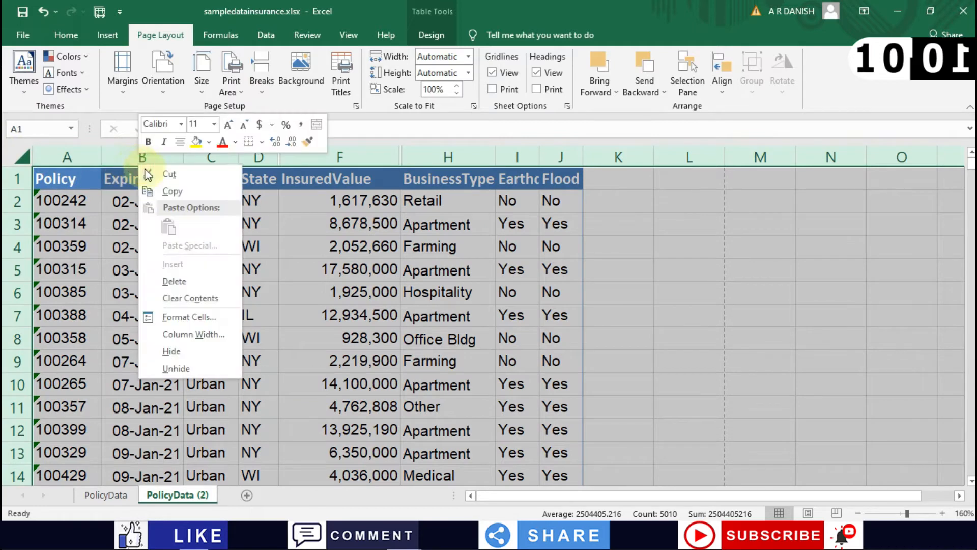
click(172, 368)
click(347, 229)
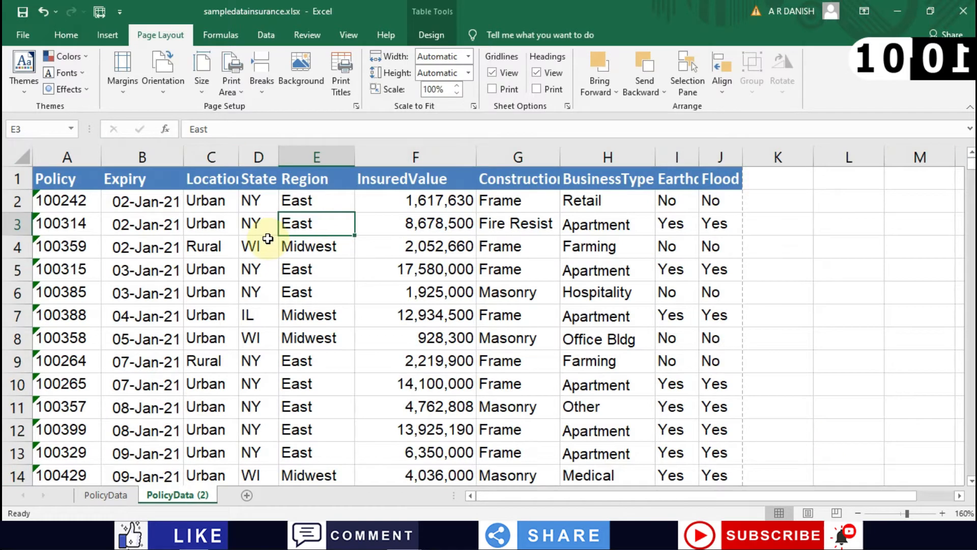
click(47, 44)
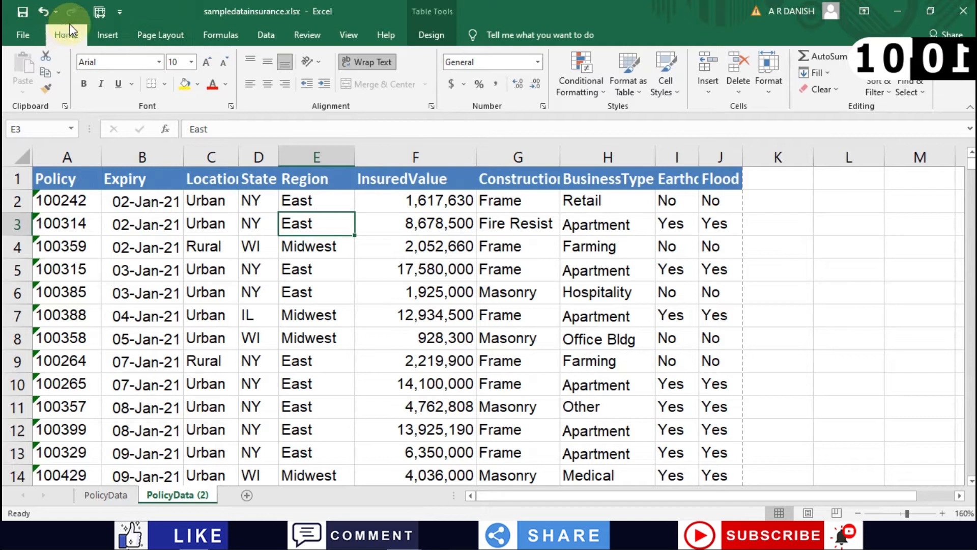
click(157, 33)
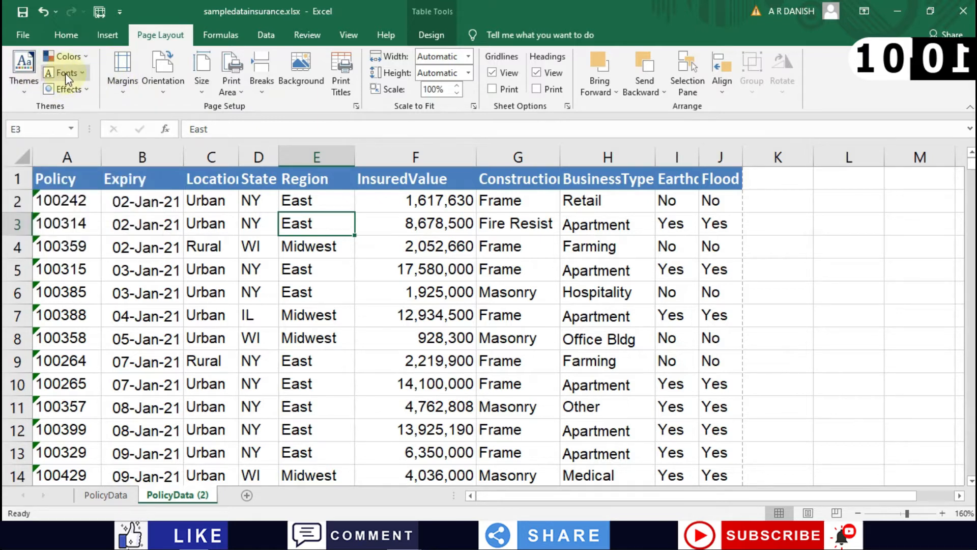
click(83, 57)
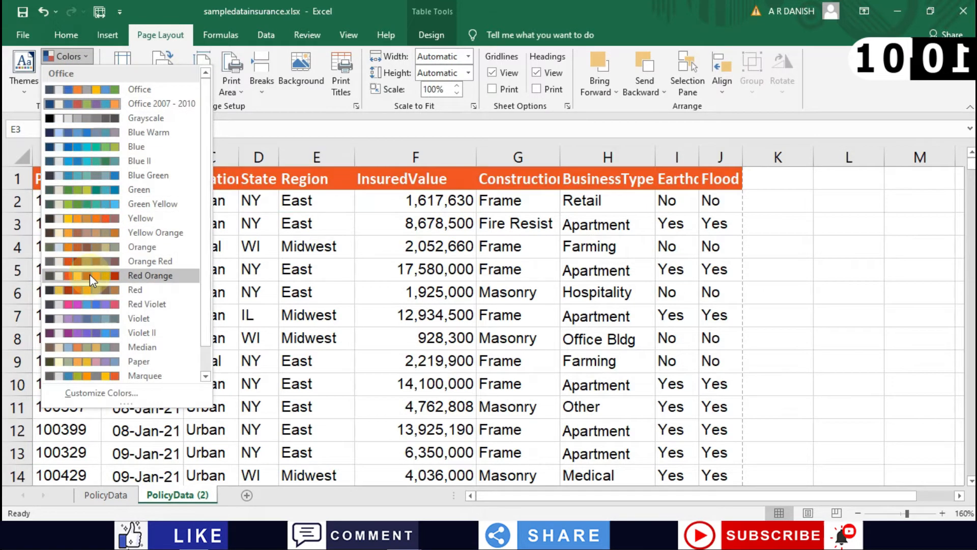
click(276, 140)
click(66, 89)
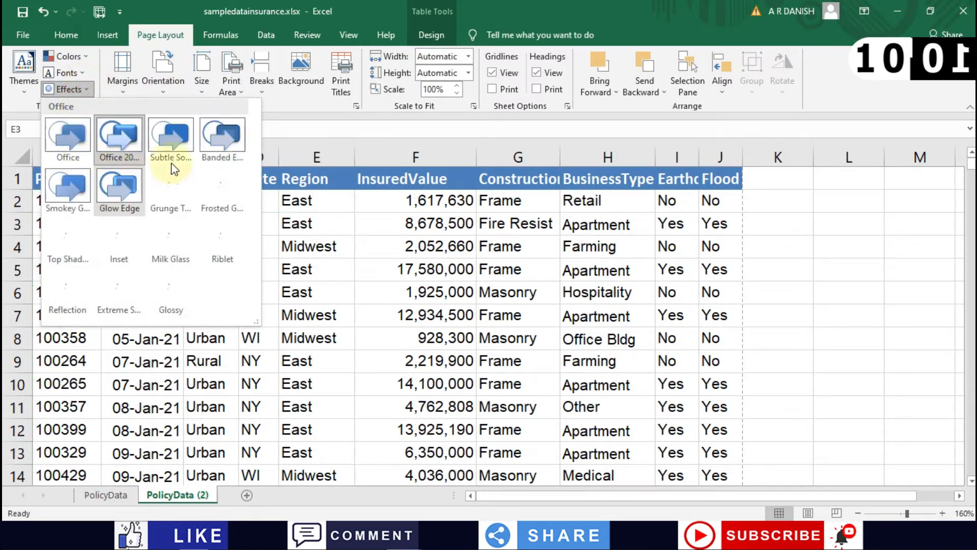
click(316, 223)
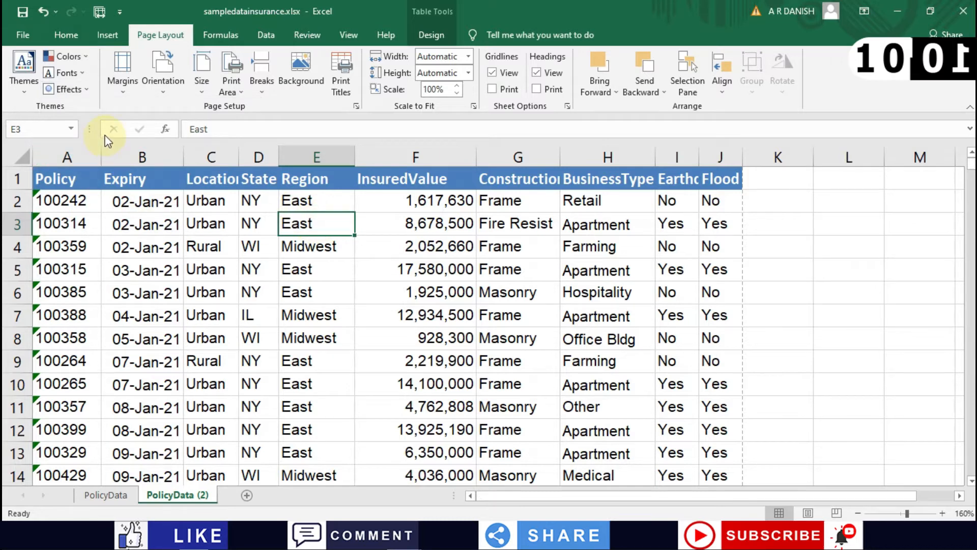
click(122, 84)
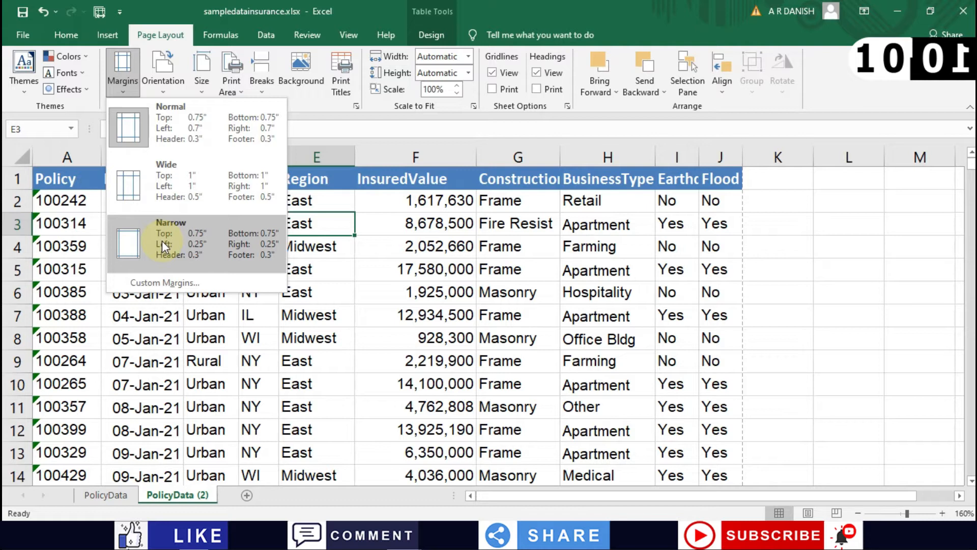
click(372, 251)
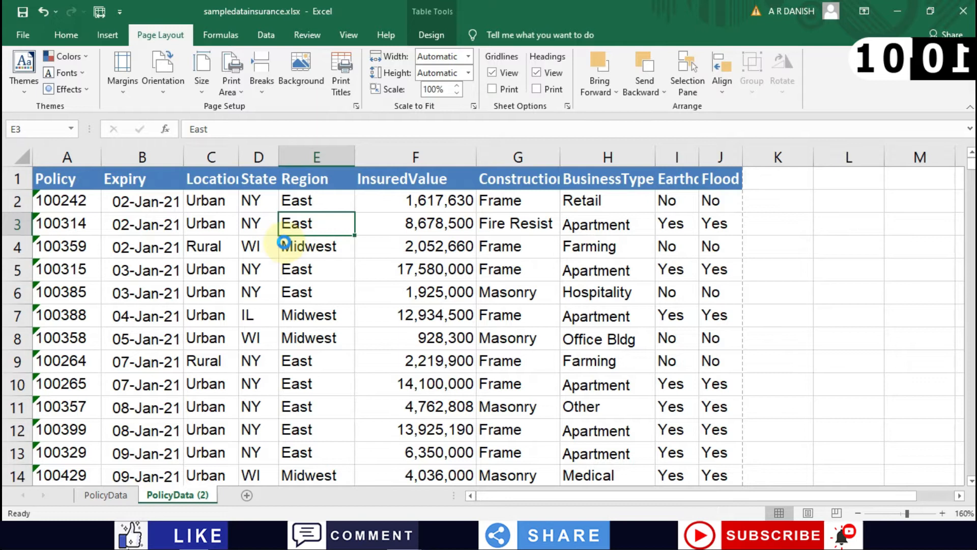
key(ctrl+p)
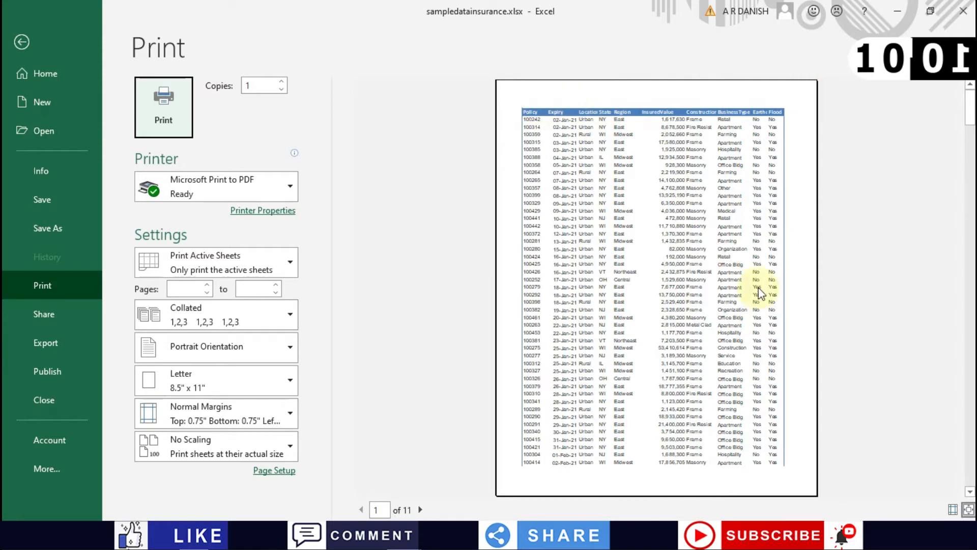
Step: Apply Narrow page margins and check the 11 Letter portrait pages in preview
click(22, 44)
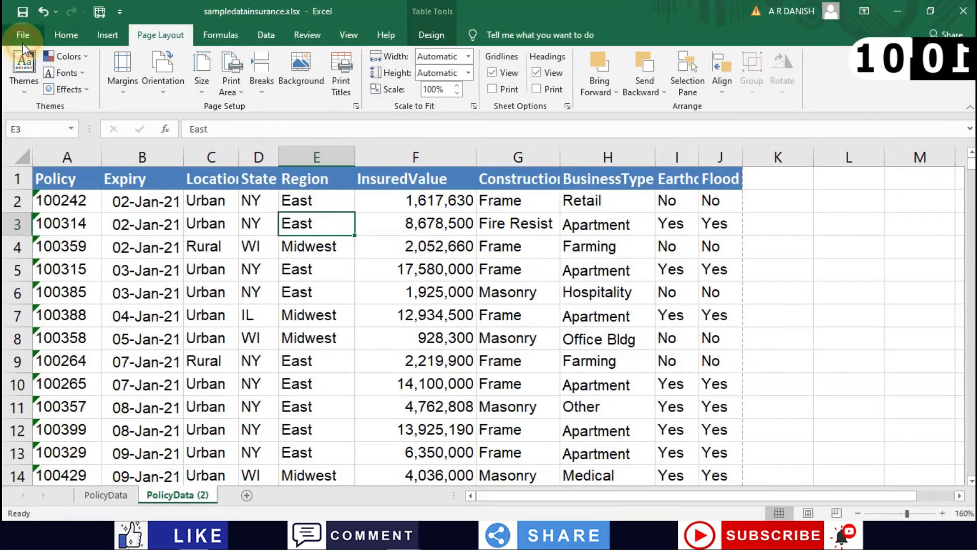
click(124, 81)
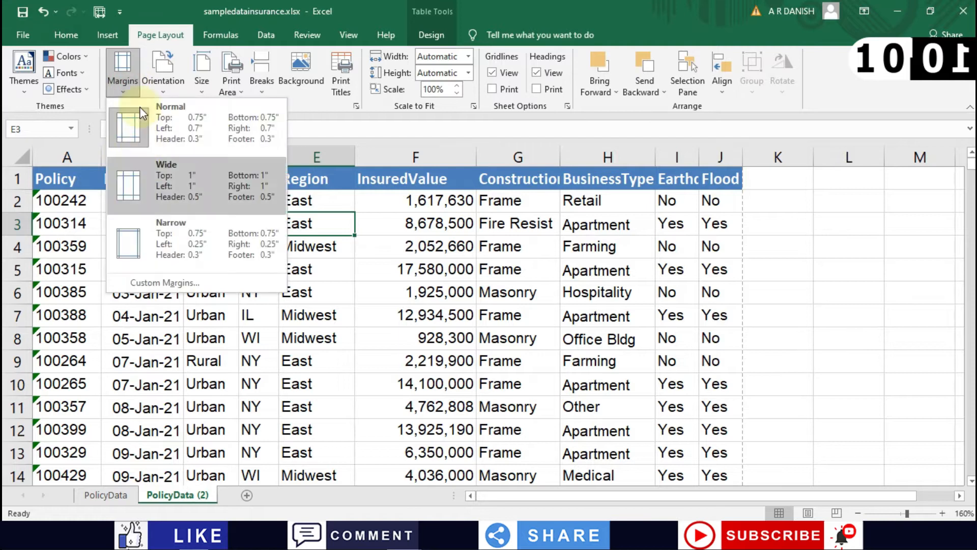
click(139, 245)
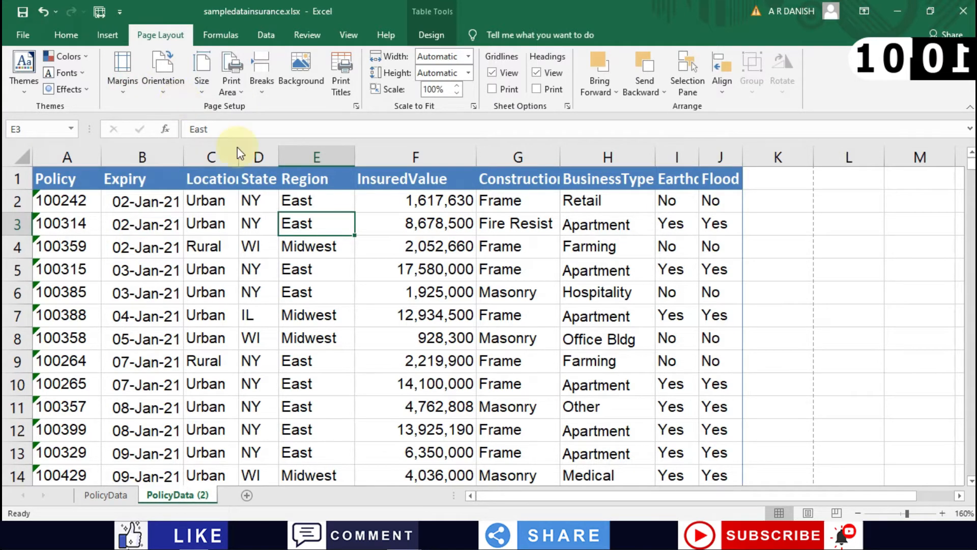
key(ctrl+p)
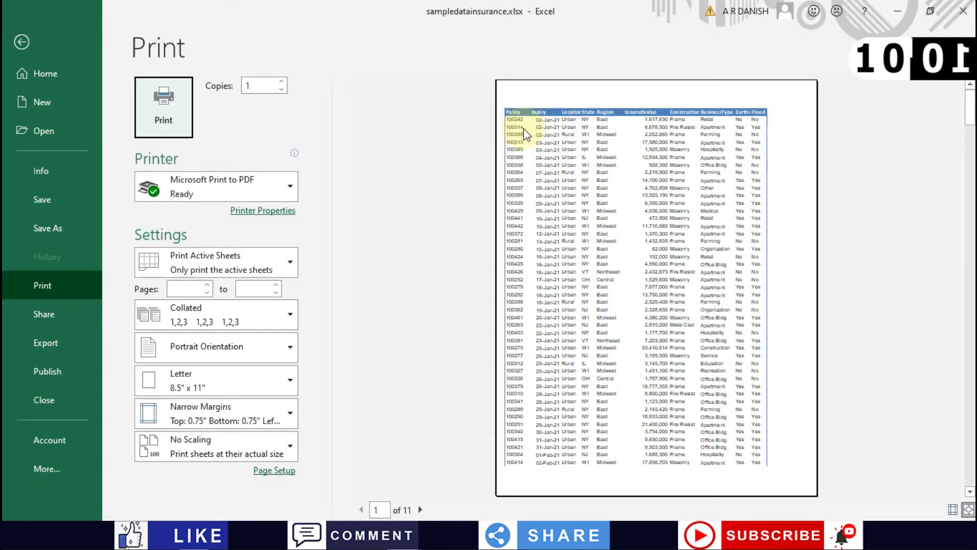
click(806, 140)
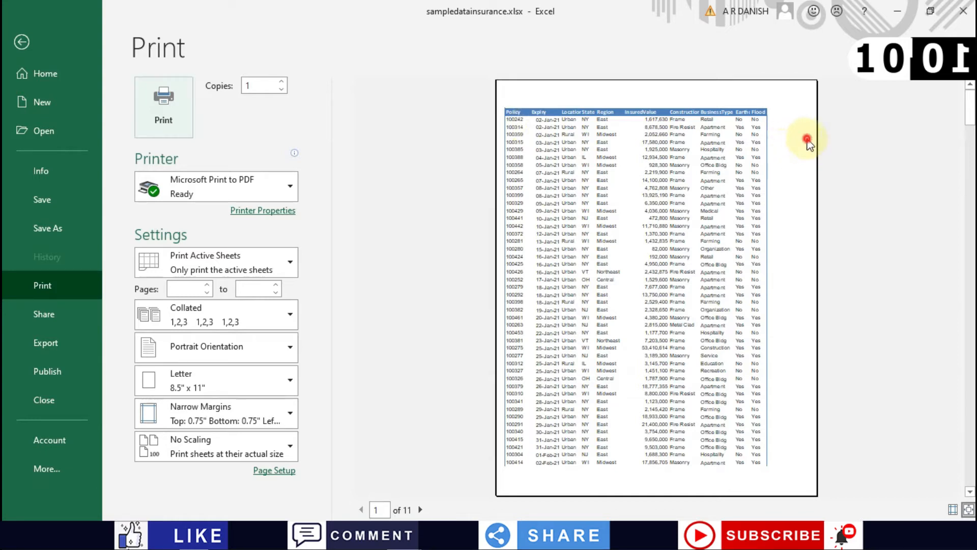
click(15, 36)
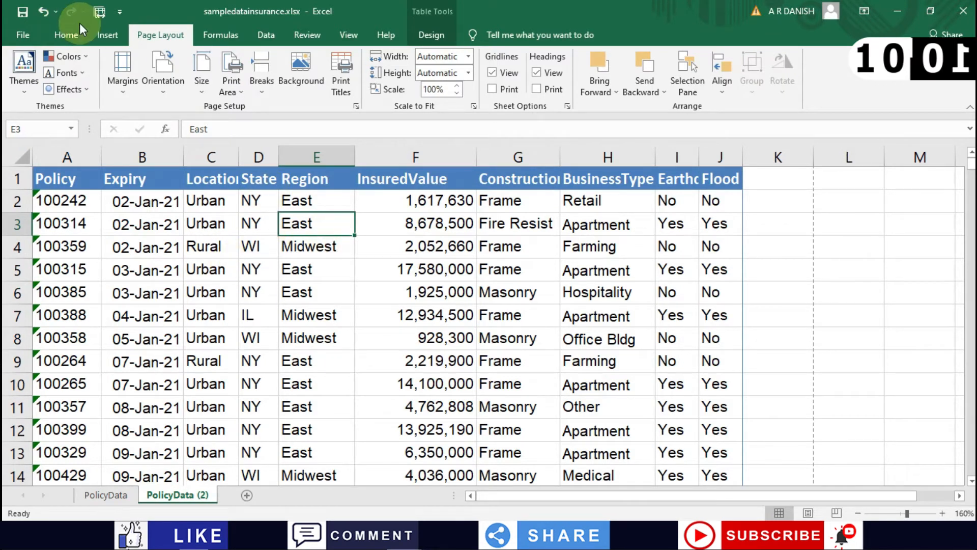
click(160, 87)
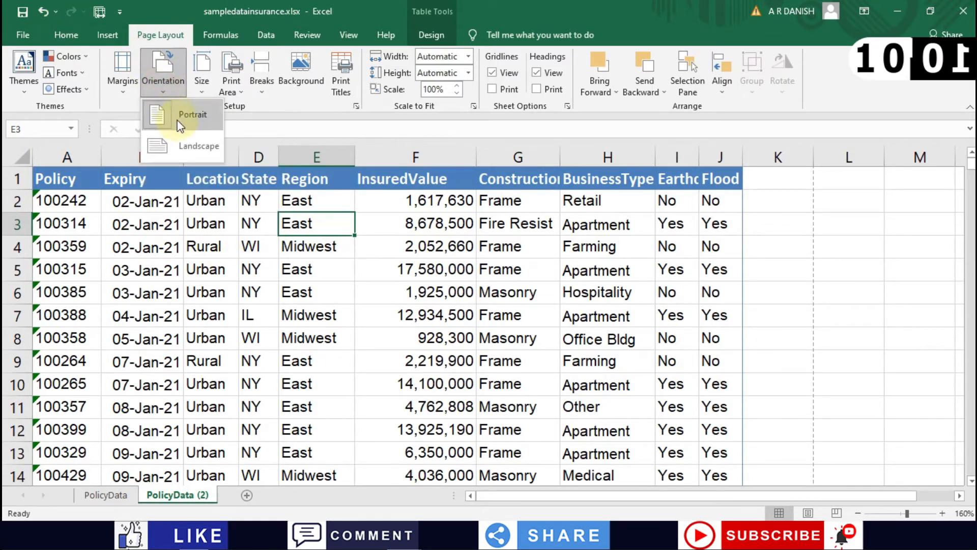
click(178, 145)
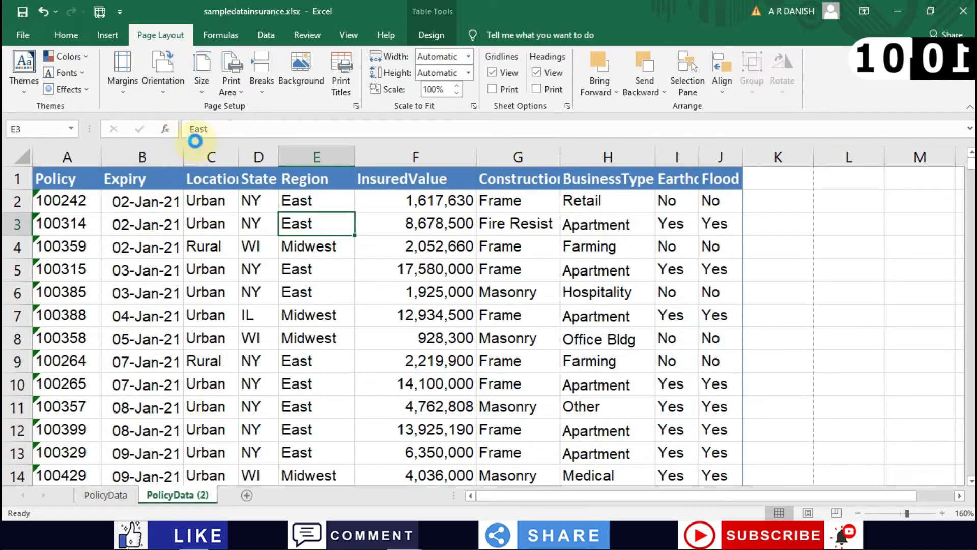
key(ctrl+p)
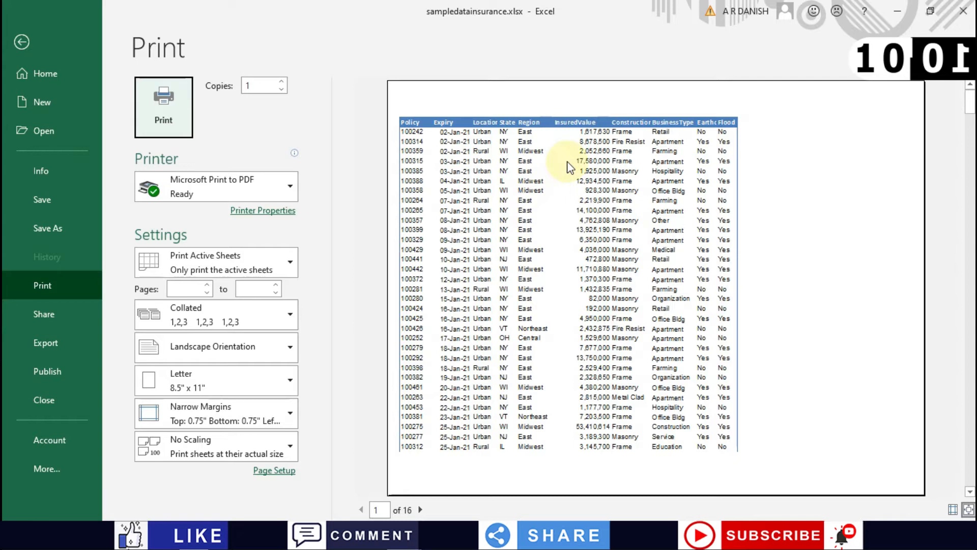
click(22, 42)
click(167, 94)
click(161, 112)
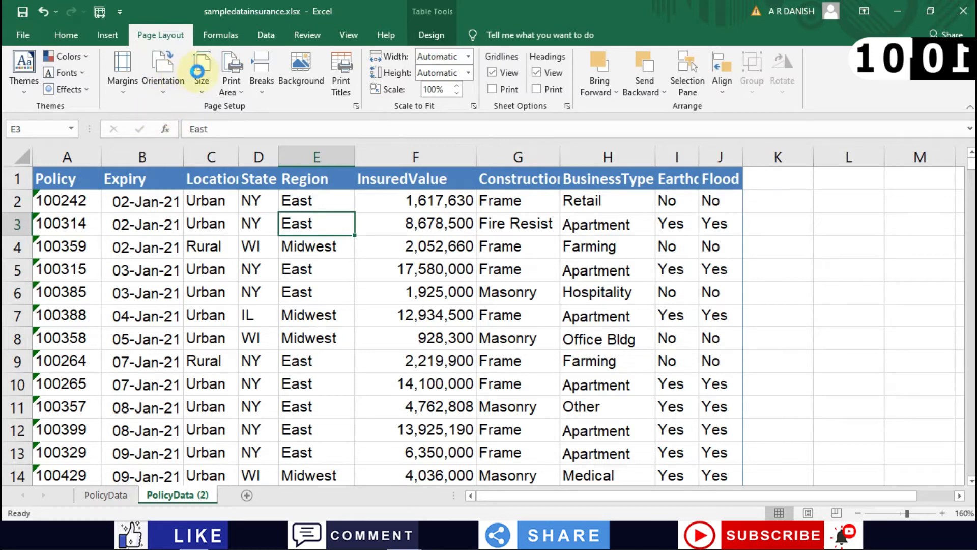
Step: Change the paper size to A4
click(202, 73)
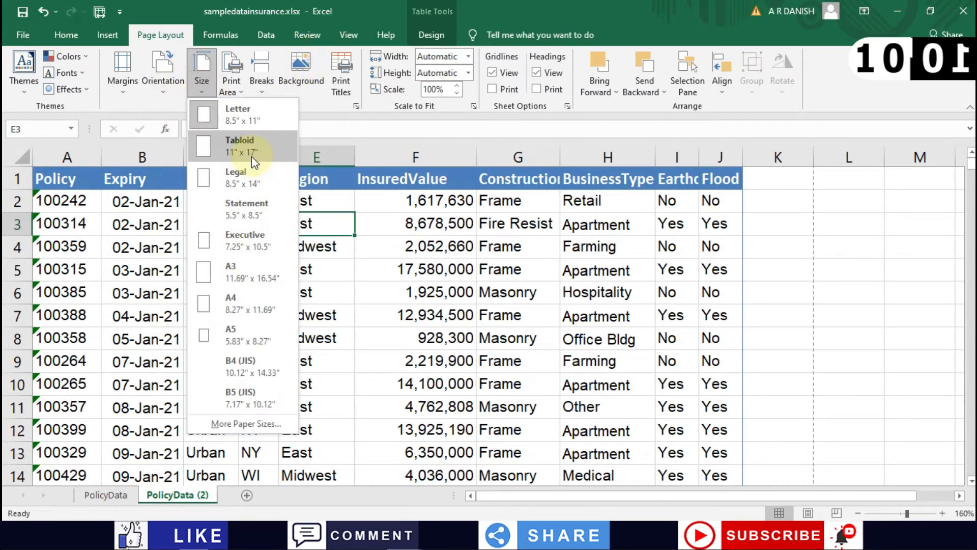
click(243, 304)
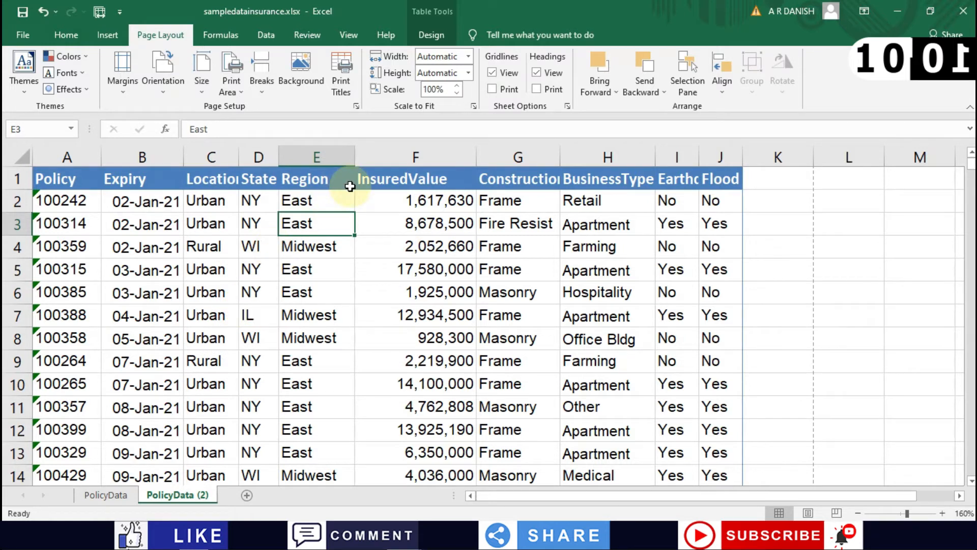
key(ctrl+p)
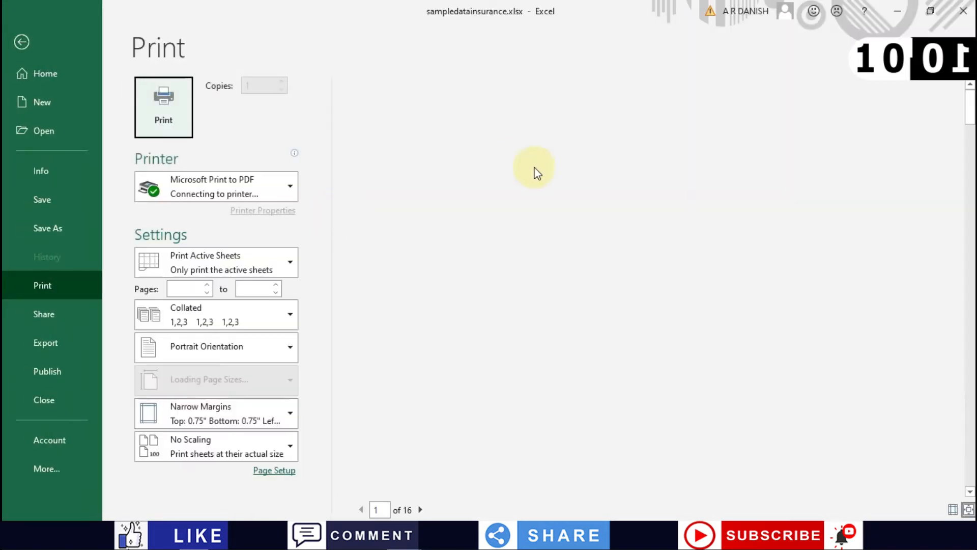
scroll(603, 176, down, 1)
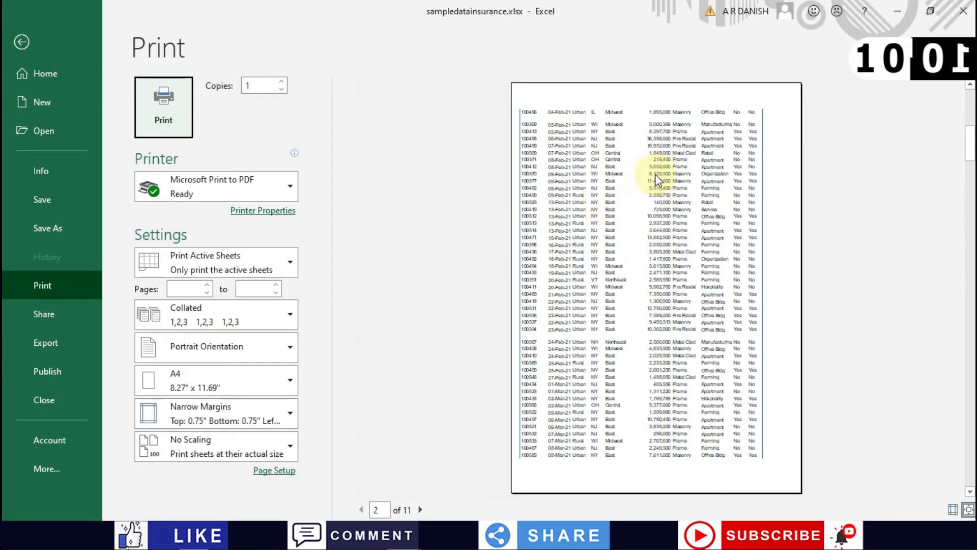
scroll(655, 174, up, 1)
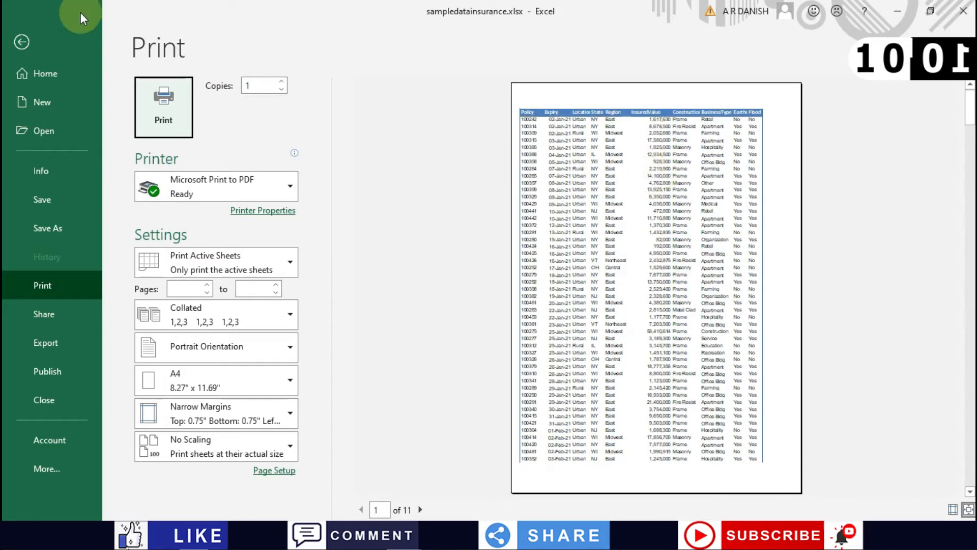
click(22, 42)
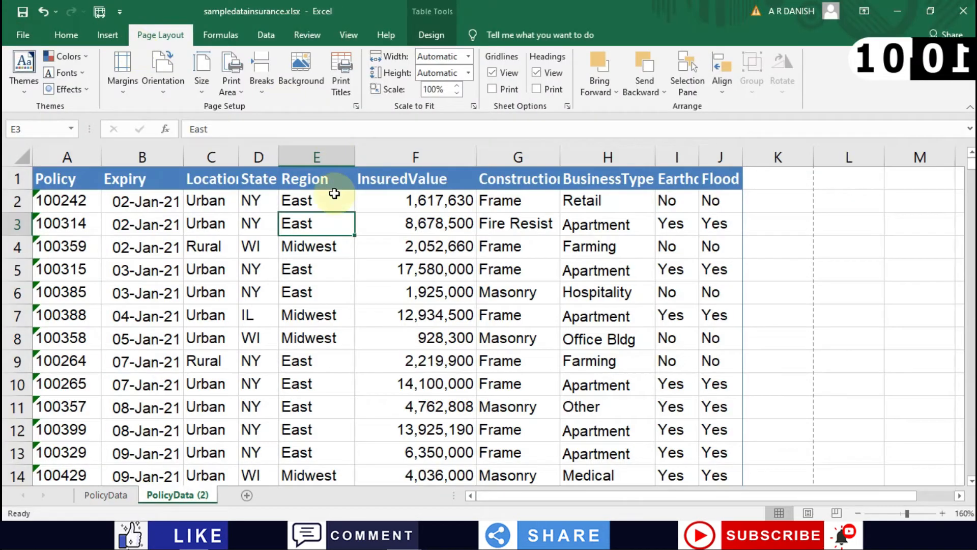
Step: Set cell E7 alone as the print area and confirm the one-page 'Midwest' preview
click(250, 306)
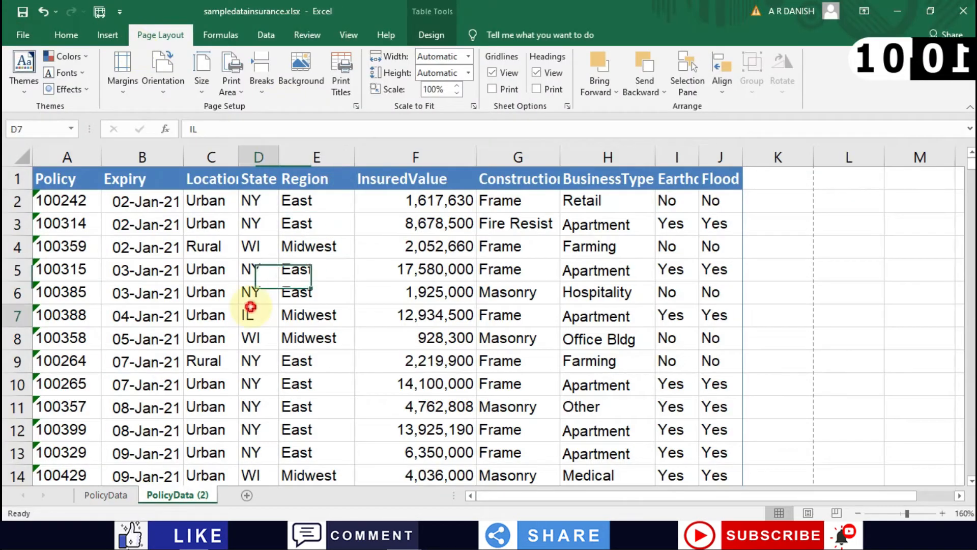
click(229, 94)
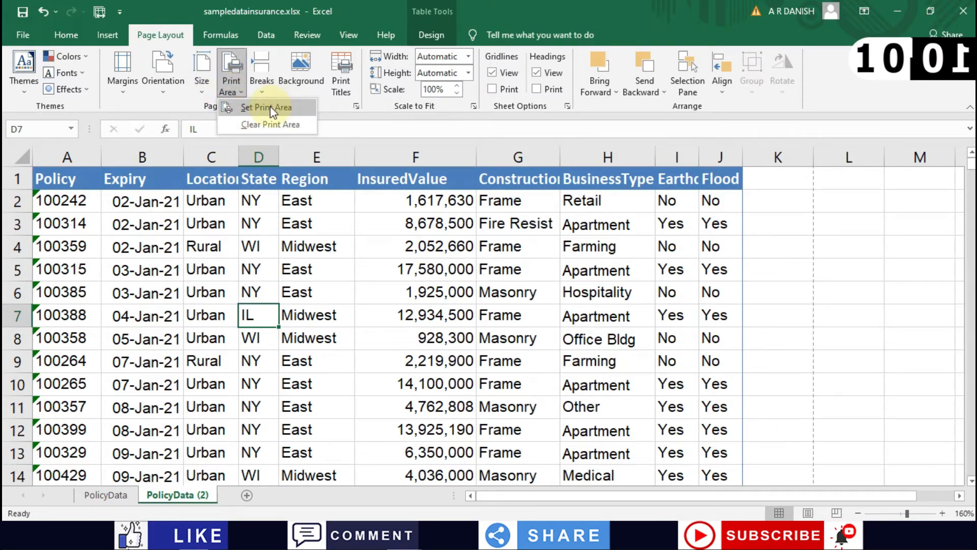
click(280, 305)
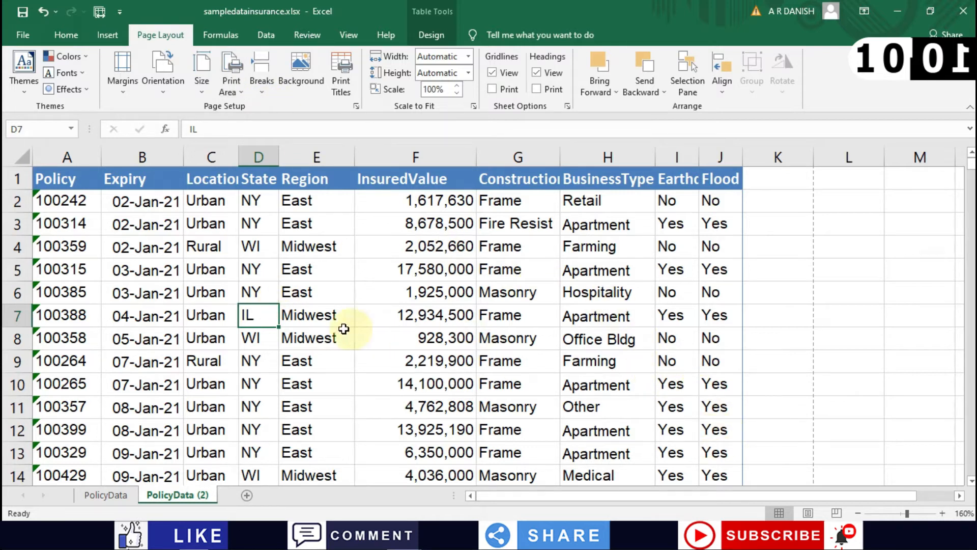
click(300, 310)
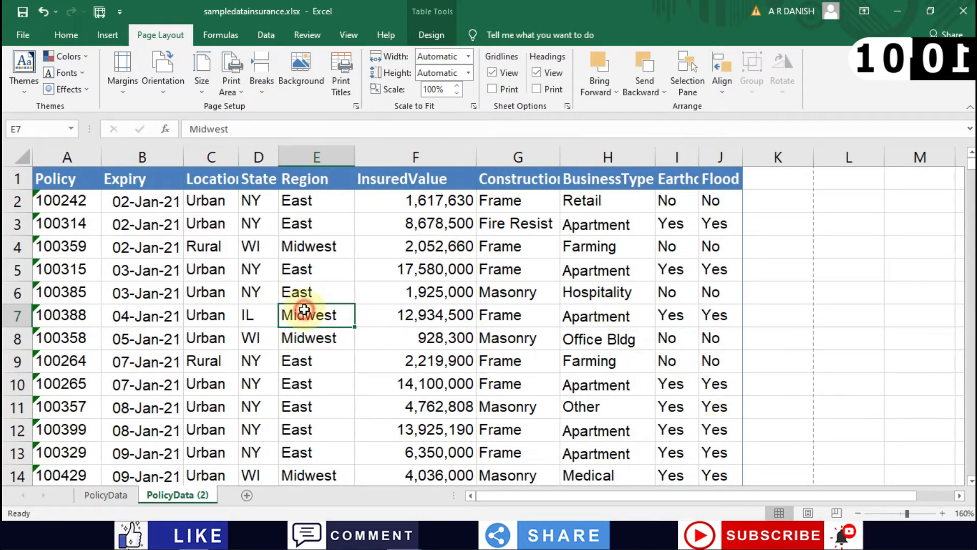
click(228, 87)
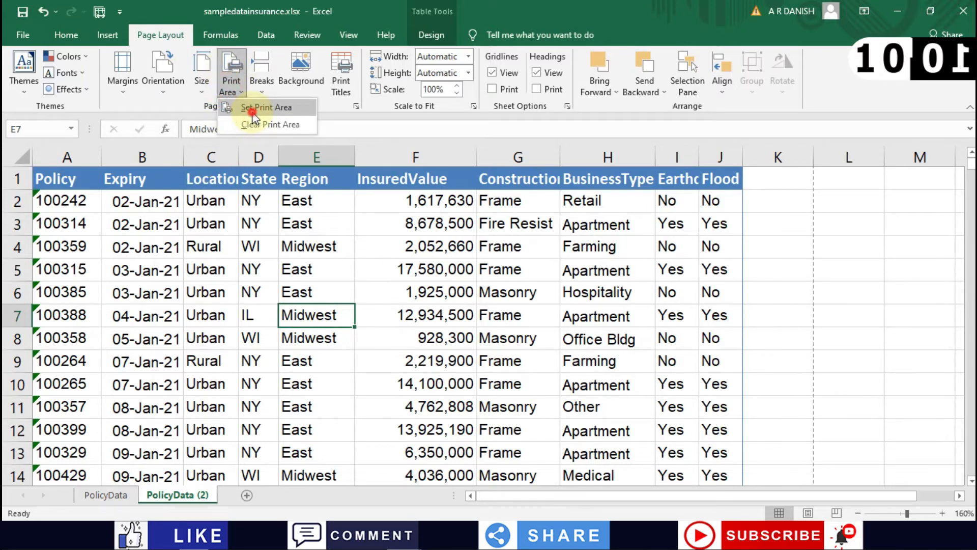
click(253, 116)
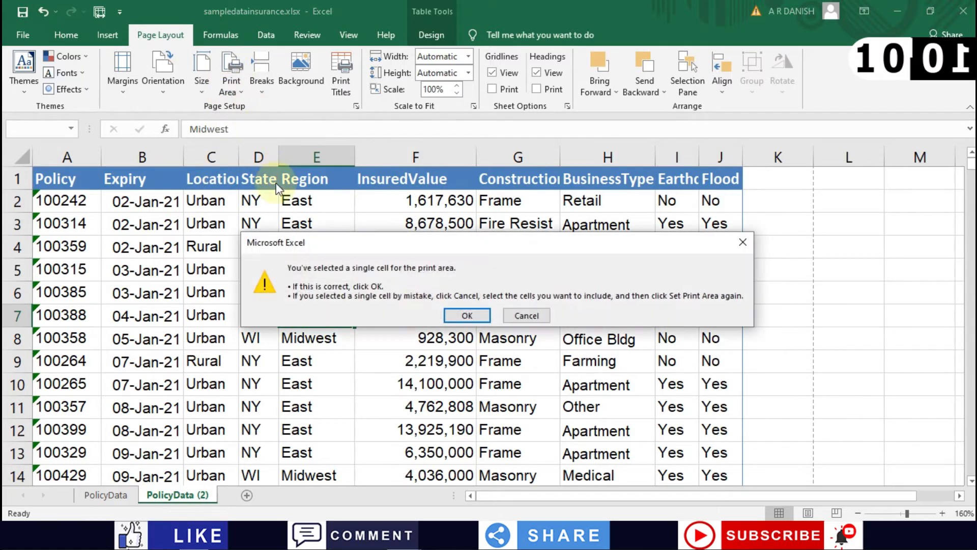
click(467, 316)
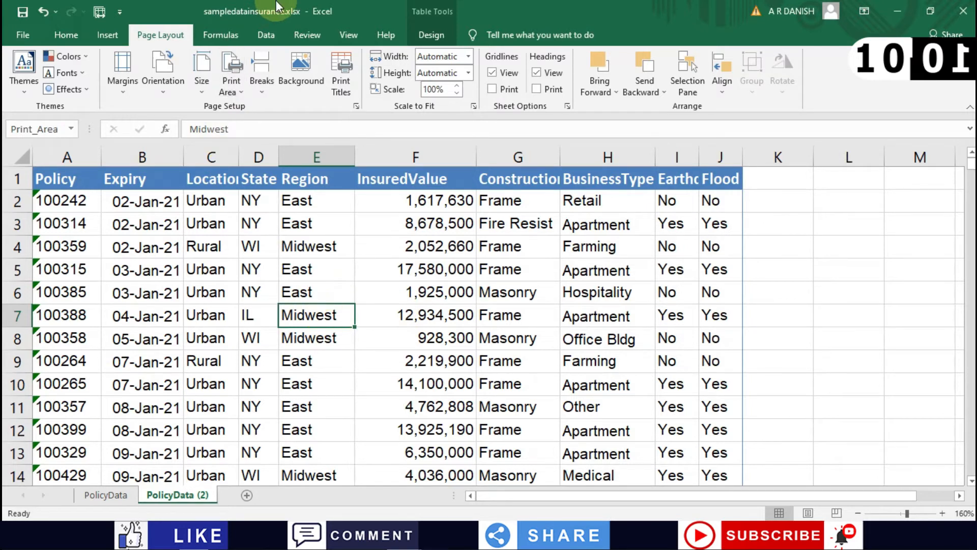
key(ctrl+p)
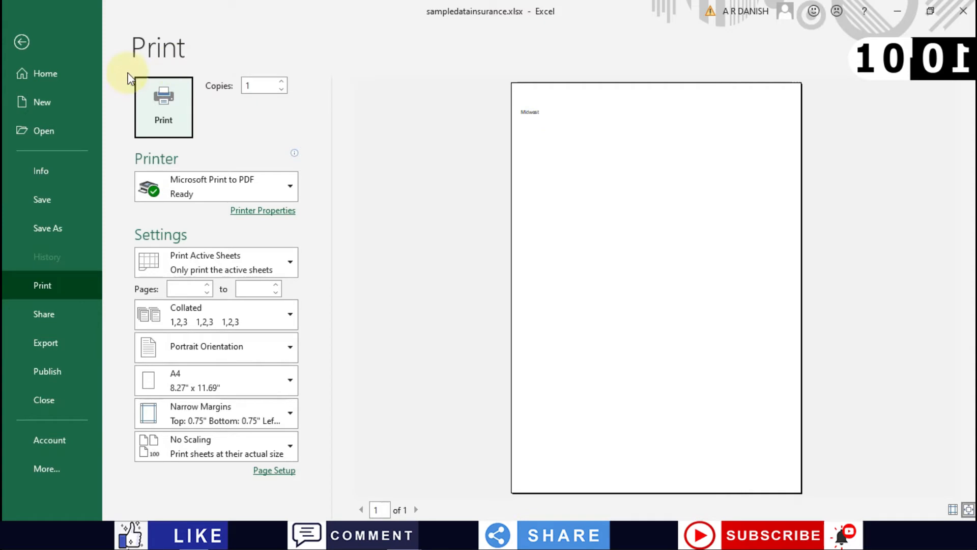
click(21, 41)
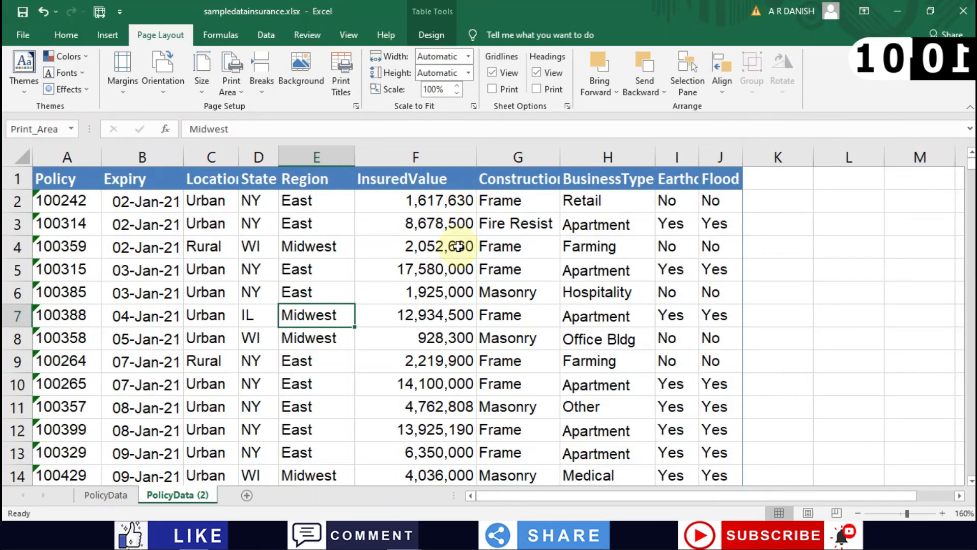
Step: Set A1:J7 as the print area and confirm it previews as a single page
click(452, 291)
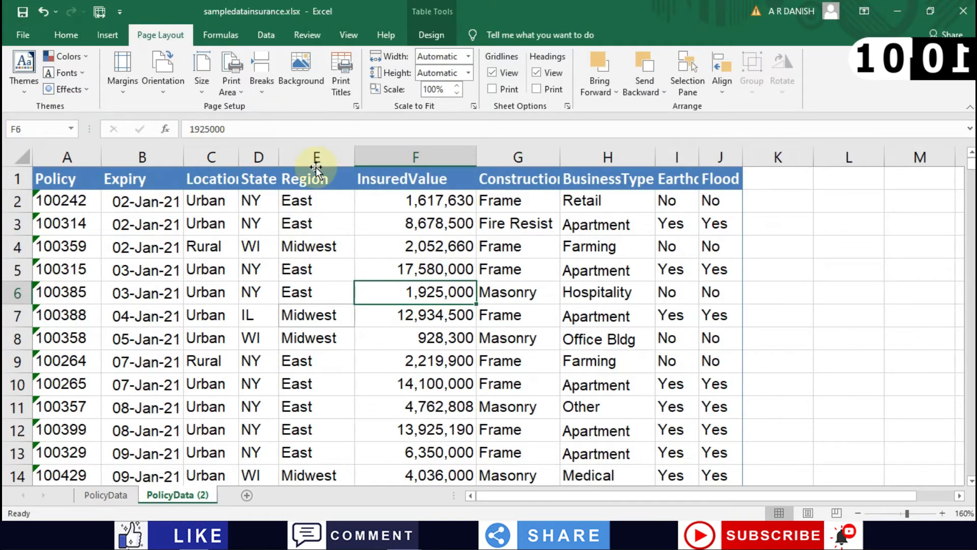
drag(715, 316, 38, 173)
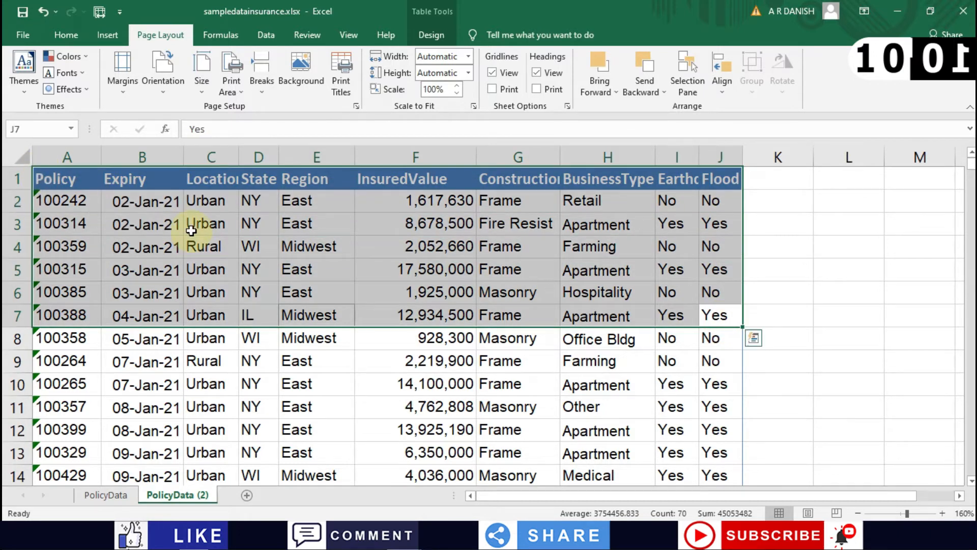
click(232, 86)
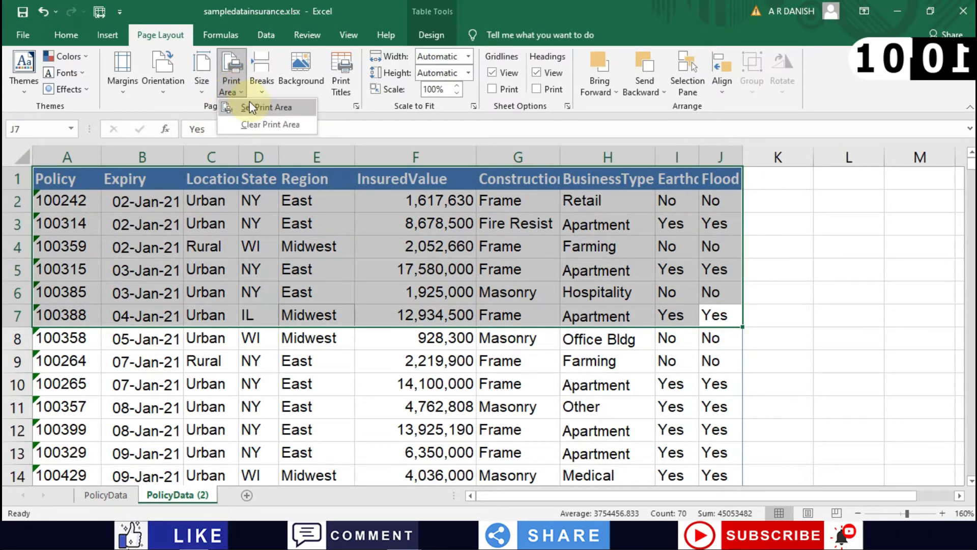
click(252, 106)
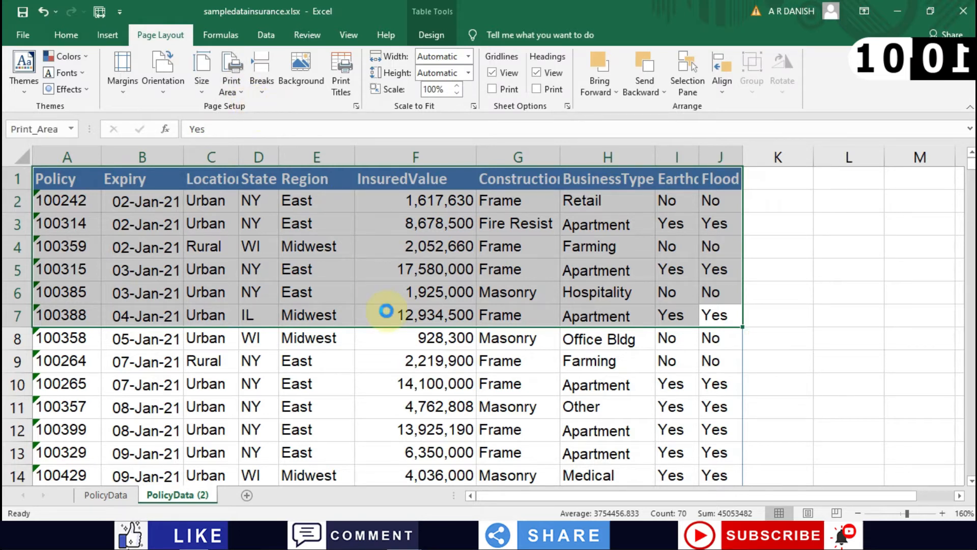
key(ctrl+p)
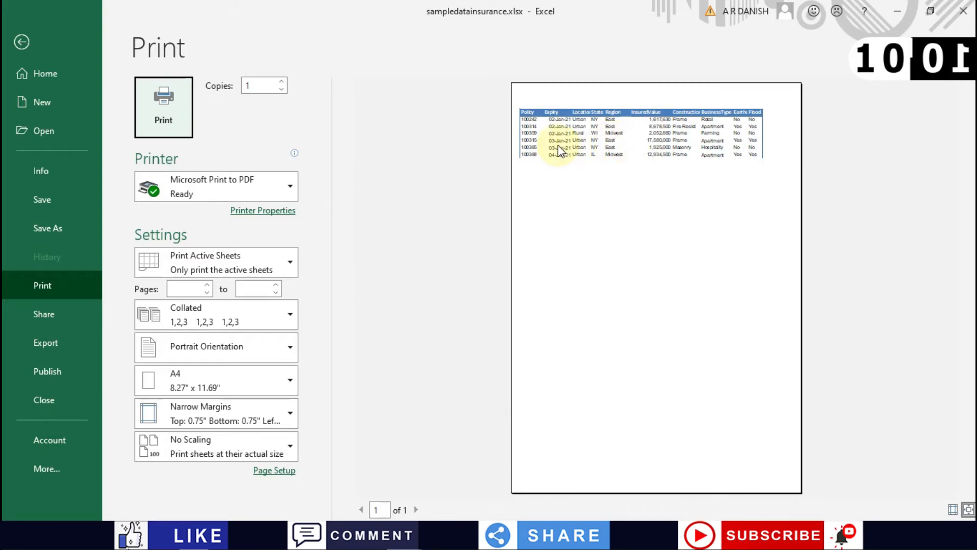
click(19, 42)
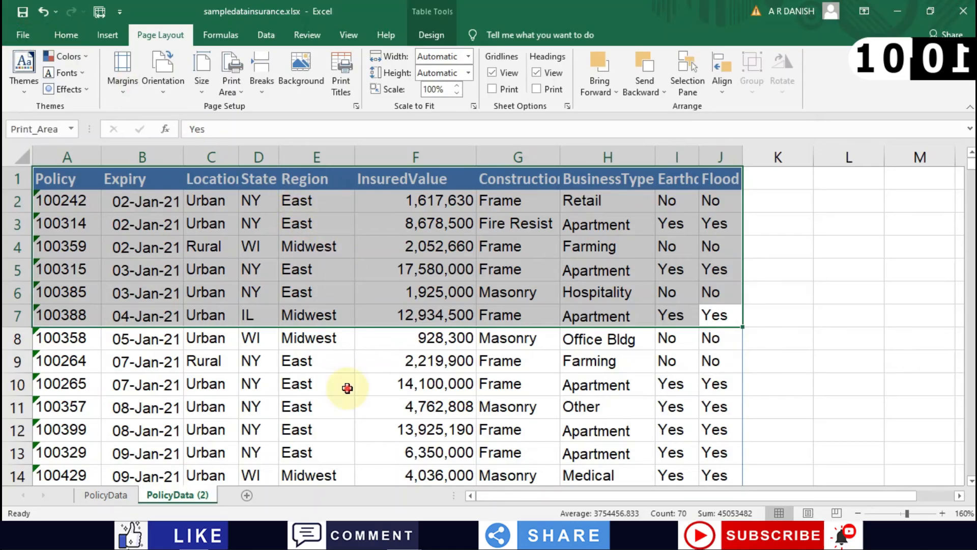
click(345, 386)
scroll(347, 388, down, 6)
Step: Select A1:J7 plus A13:J17 and set both ranges as the print area
scroll(347, 387, down, 4)
scroll(345, 387, up, 10)
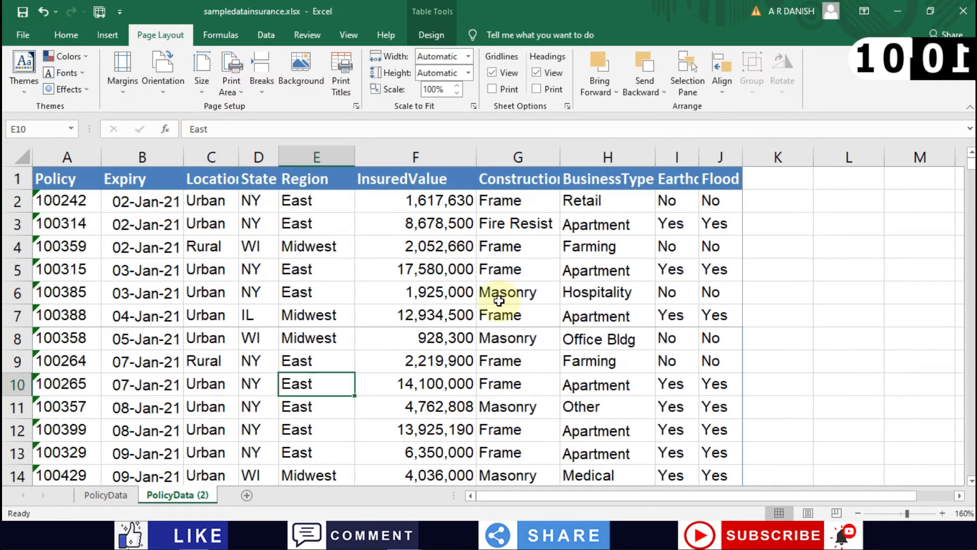
drag(715, 319, 12, 172)
scroll(65, 338, down, 2)
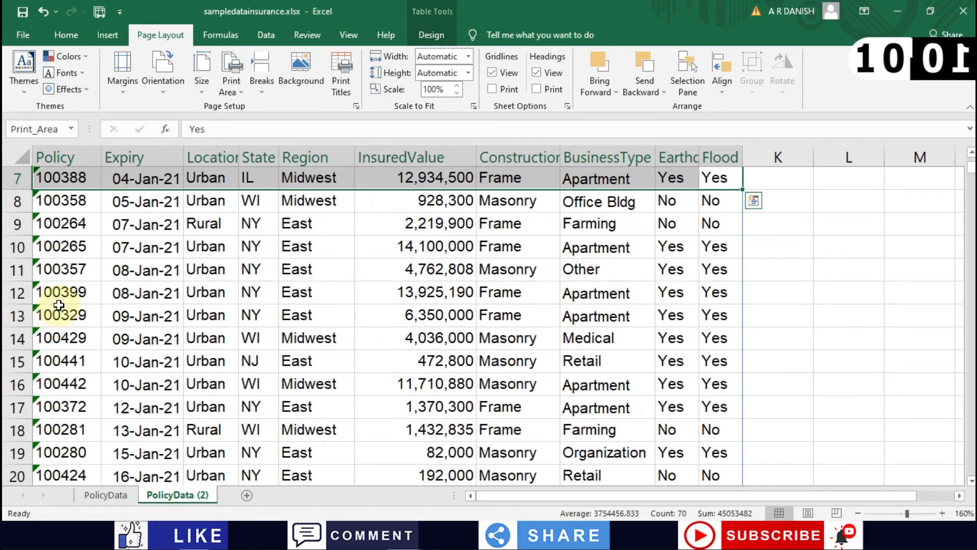
drag(58, 314, 697, 406)
scroll(315, 305, down, 1)
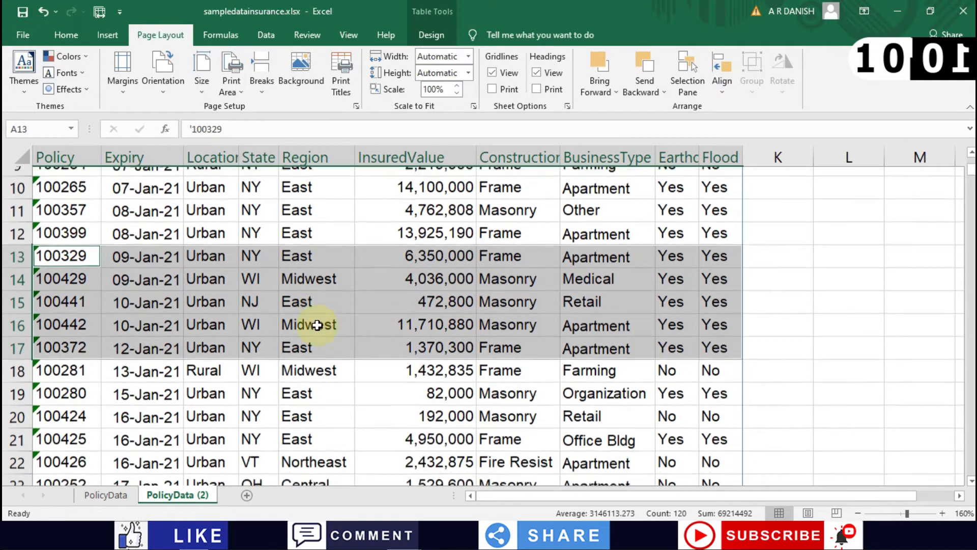
click(230, 87)
click(239, 111)
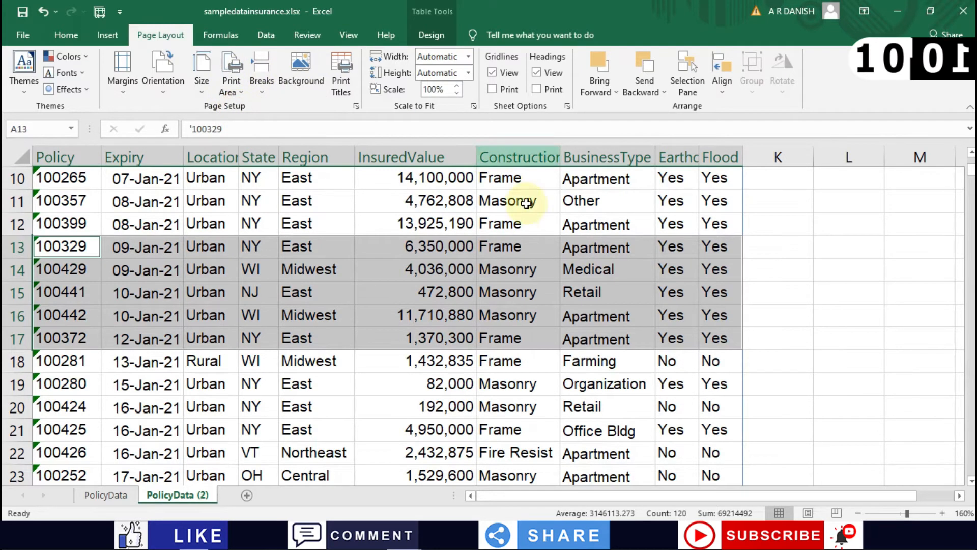
Step: Preview the resulting two-page printout, then return to the worksheet
key(ctrl+p)
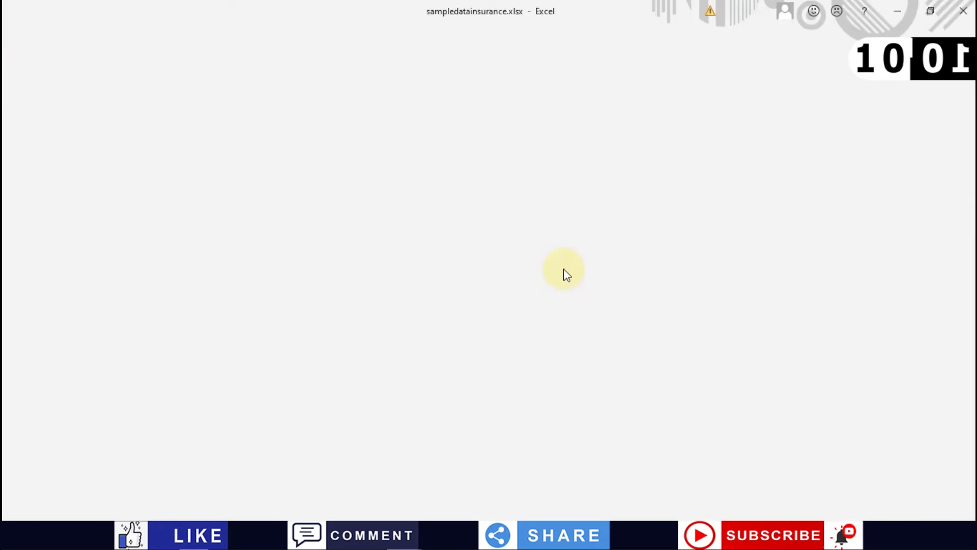
scroll(680, 225, down, 1)
scroll(682, 227, up, 1)
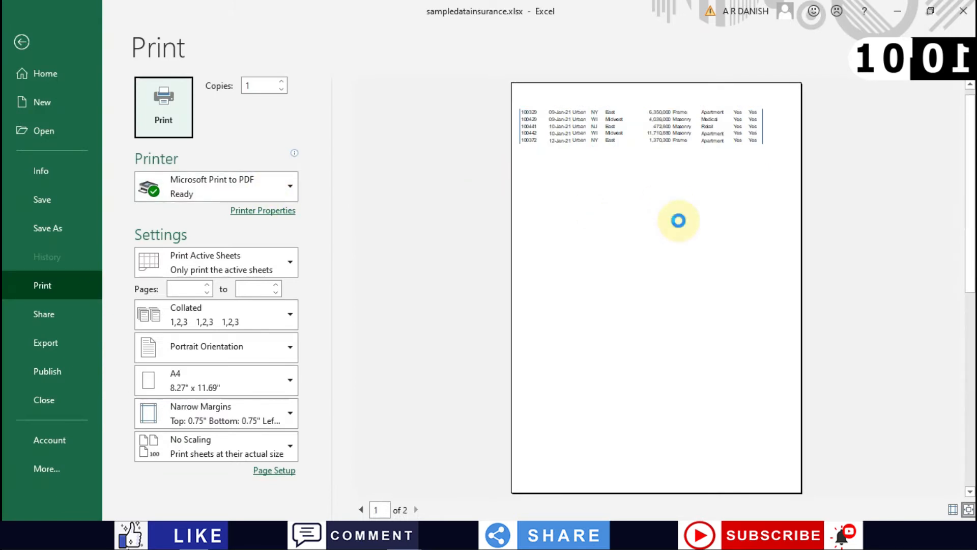
scroll(682, 227, down, 1)
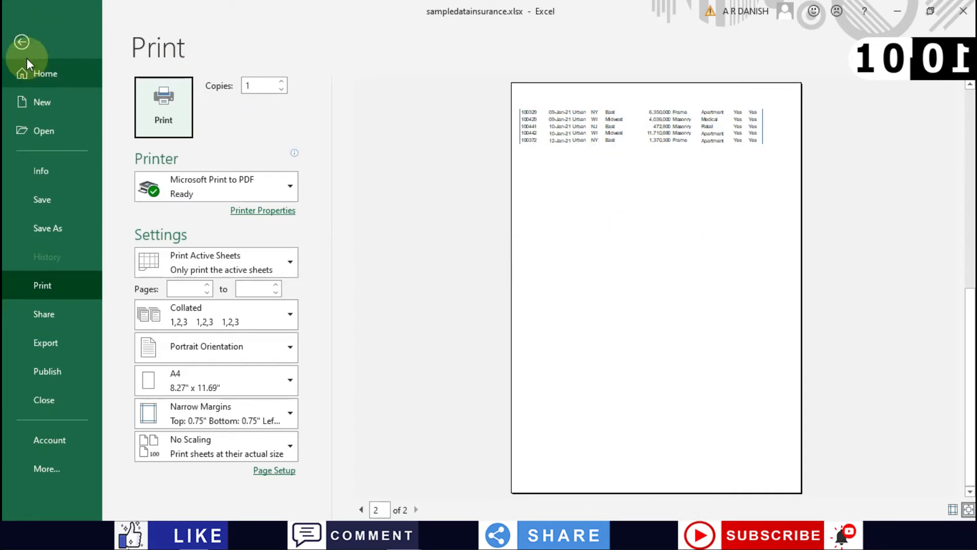
click(20, 42)
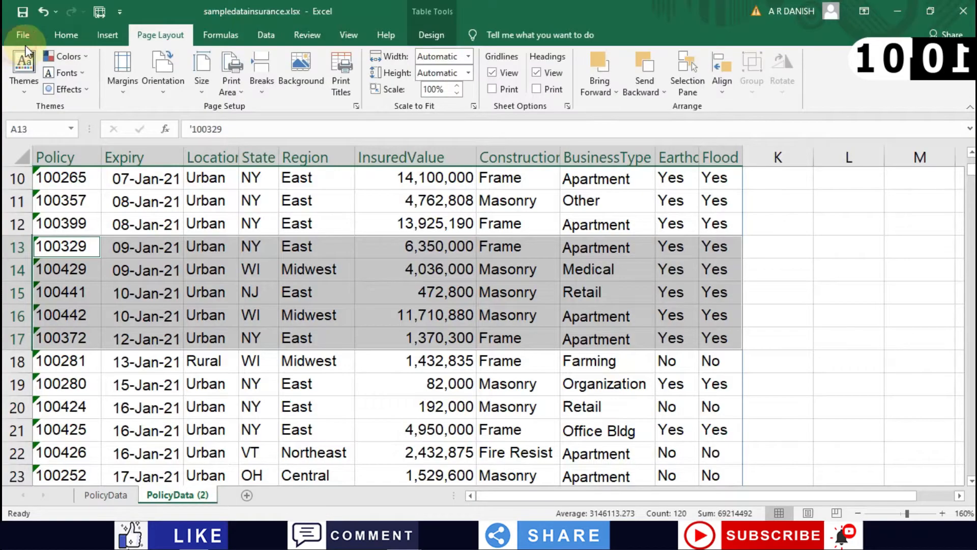
click(232, 221)
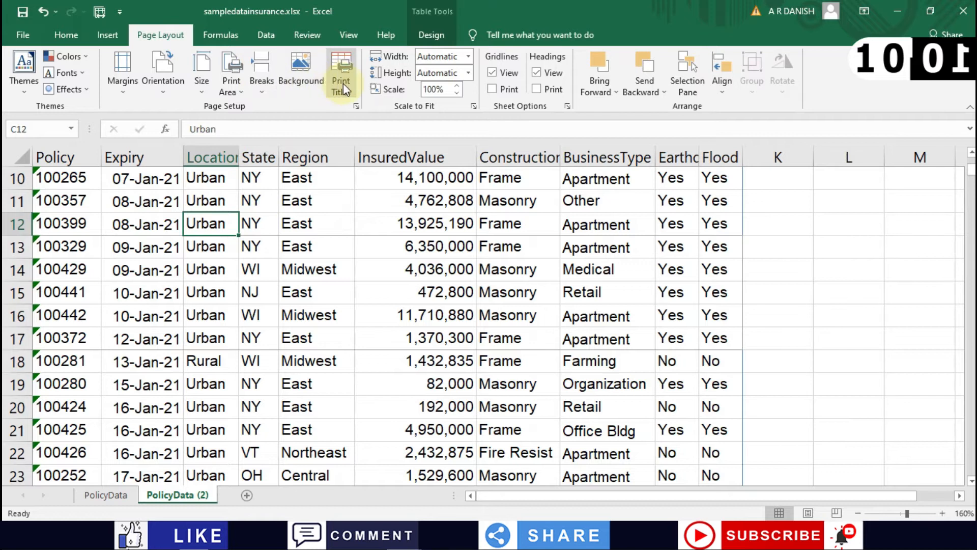
click(501, 291)
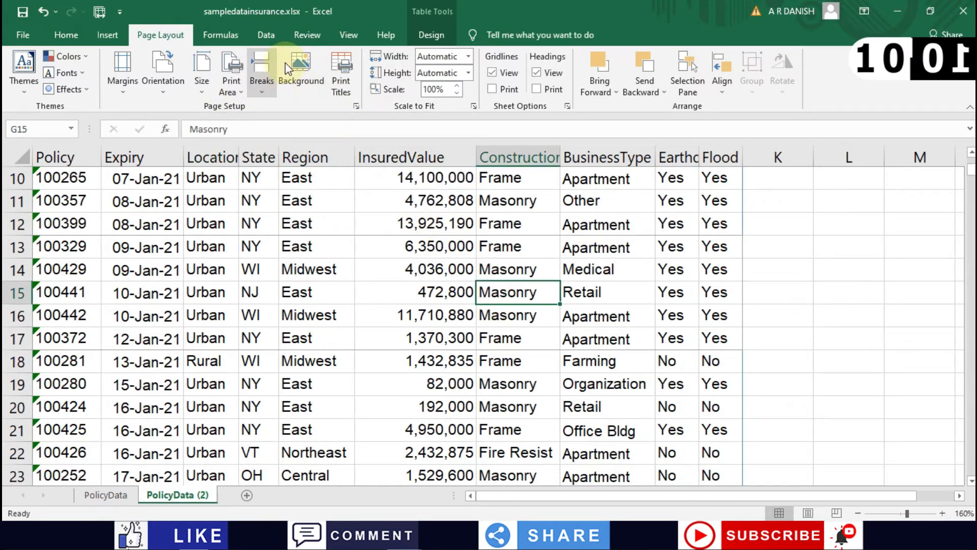
click(336, 77)
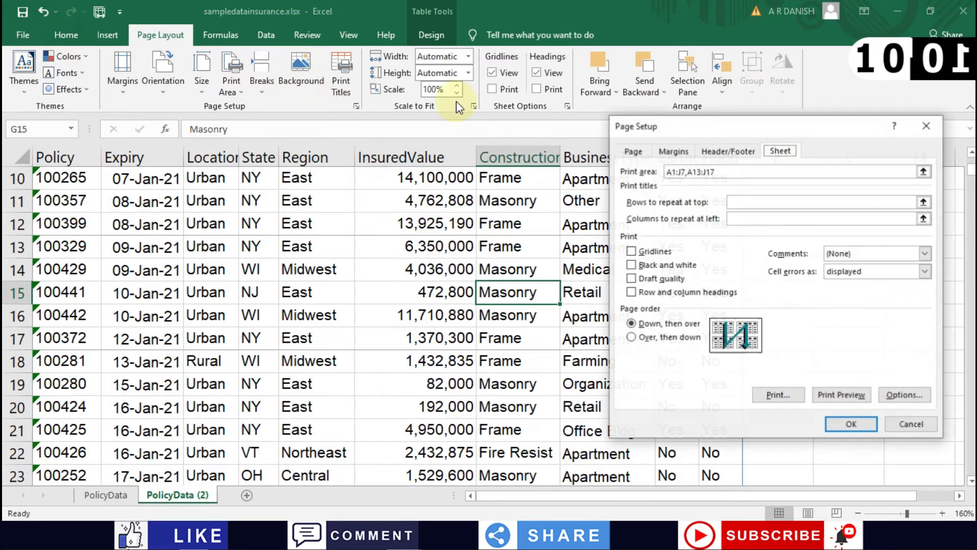
click(912, 425)
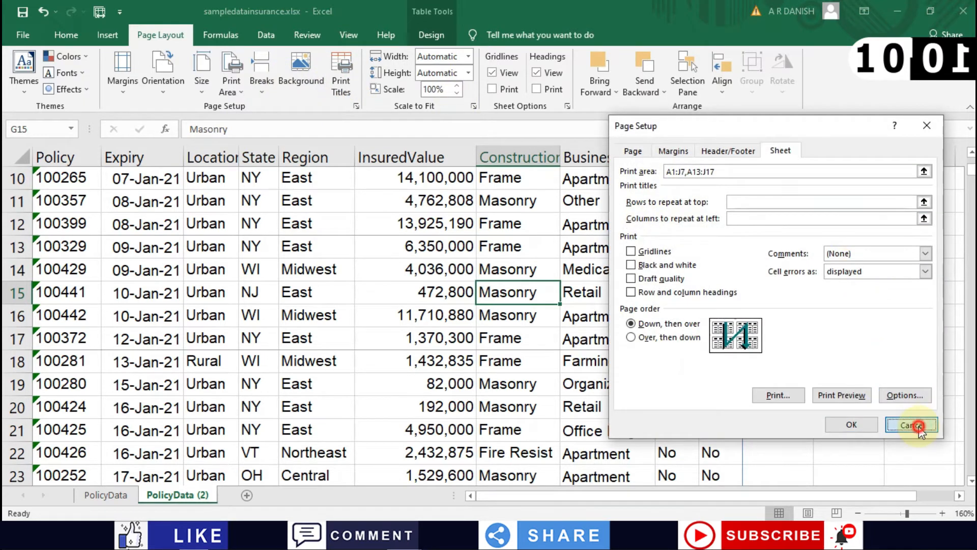
Step: In Page Setup, set scaling back to 100% normal size
click(355, 107)
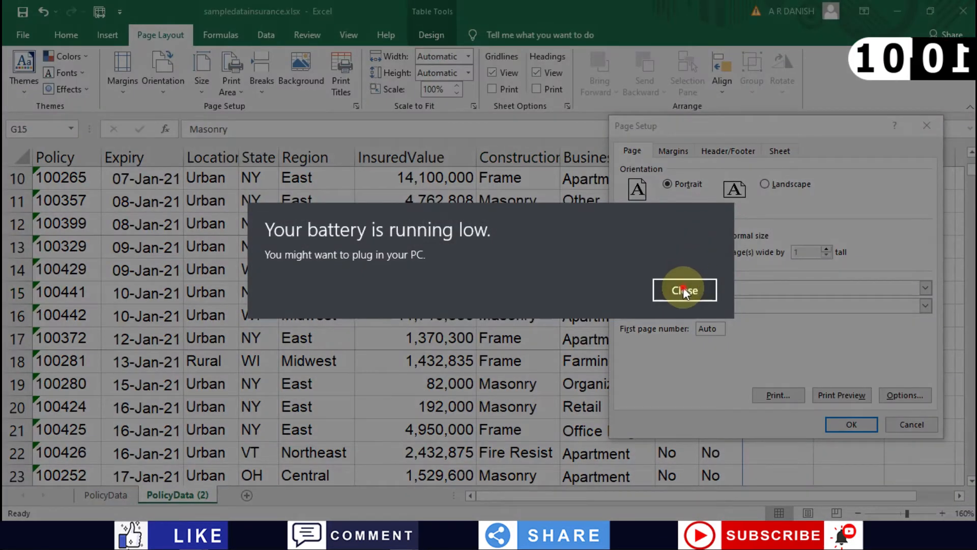
click(684, 288)
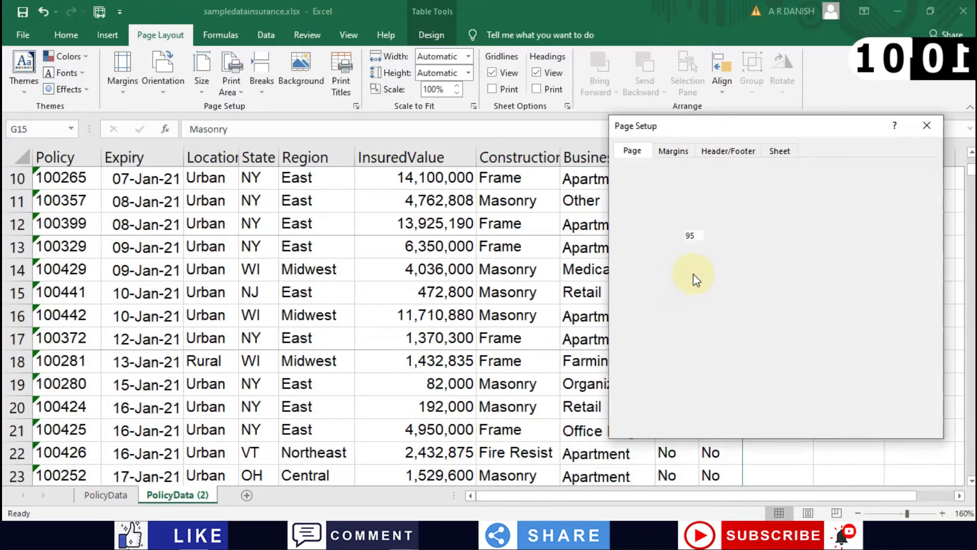
click(646, 323)
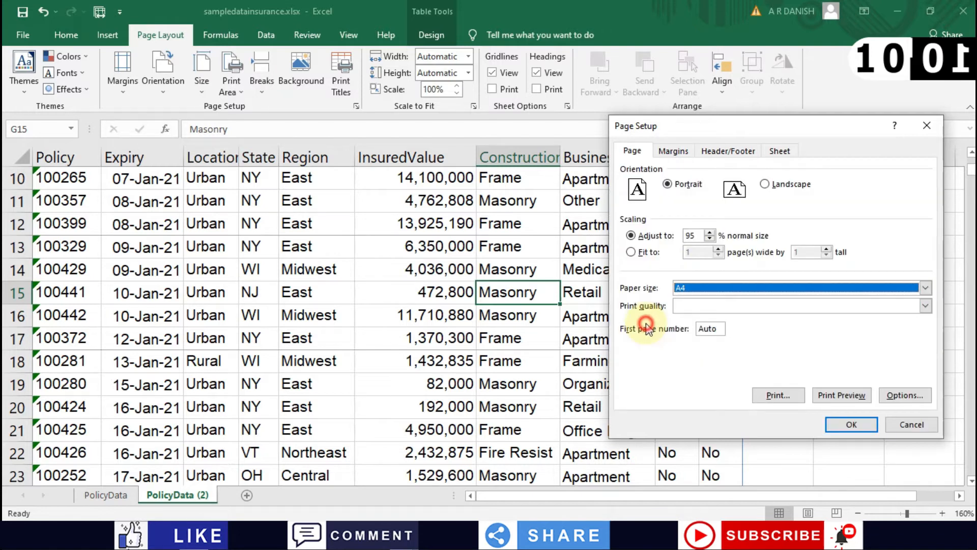
click(710, 233)
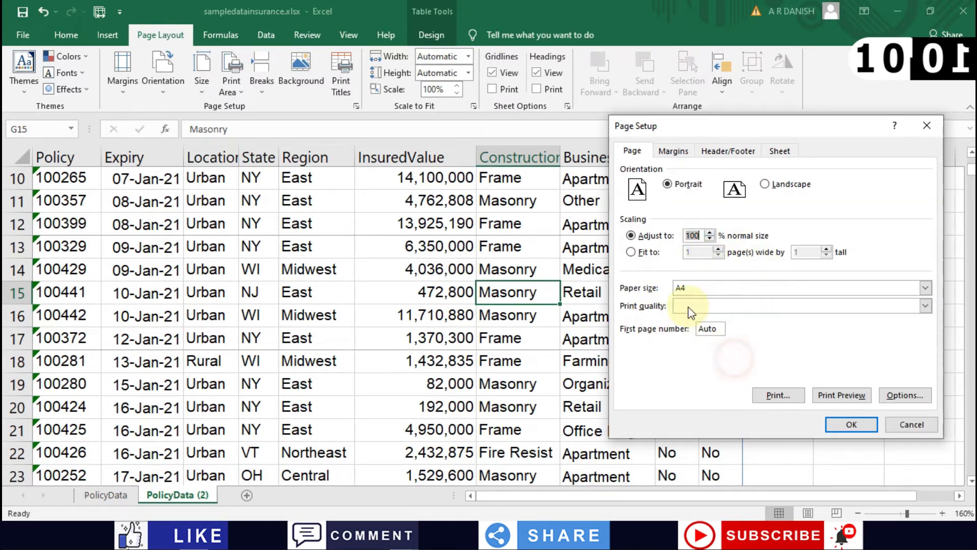
Step: Keep paper at A4 after briefly trying A5, leave print quality unchanged, then switch tabs
click(926, 288)
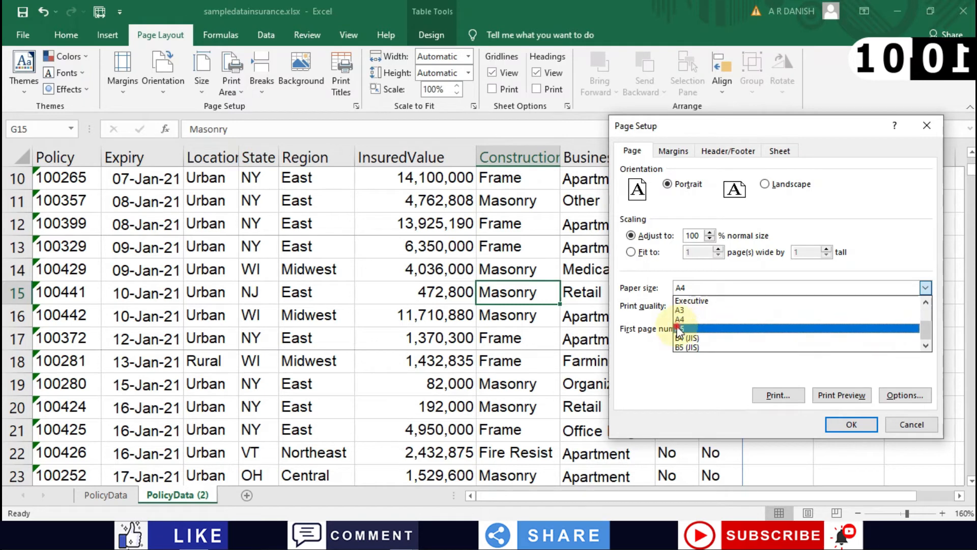
click(684, 328)
click(721, 291)
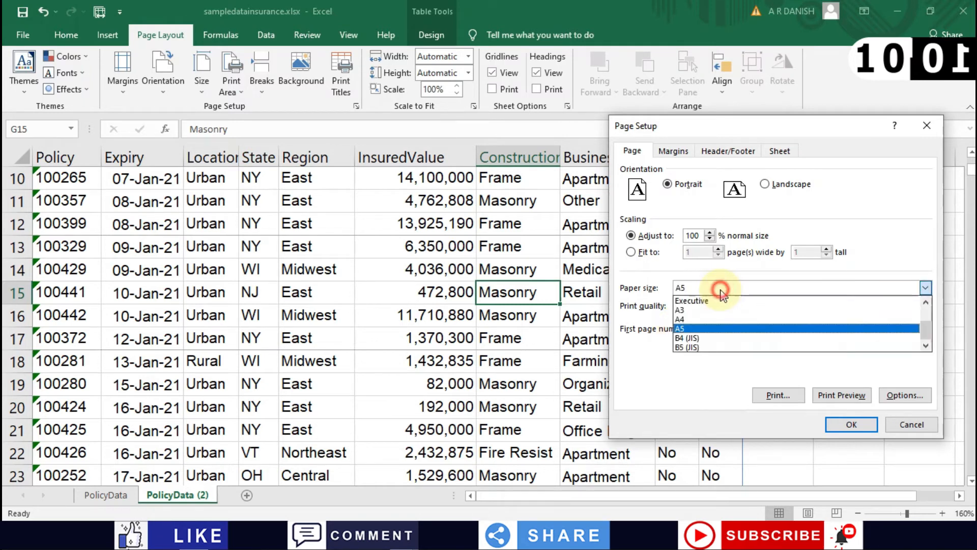
click(695, 319)
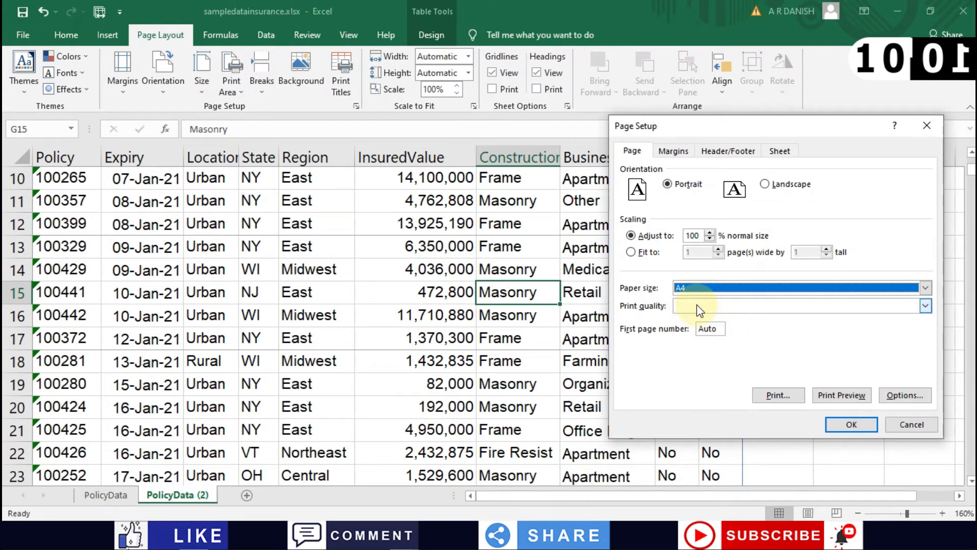
click(698, 306)
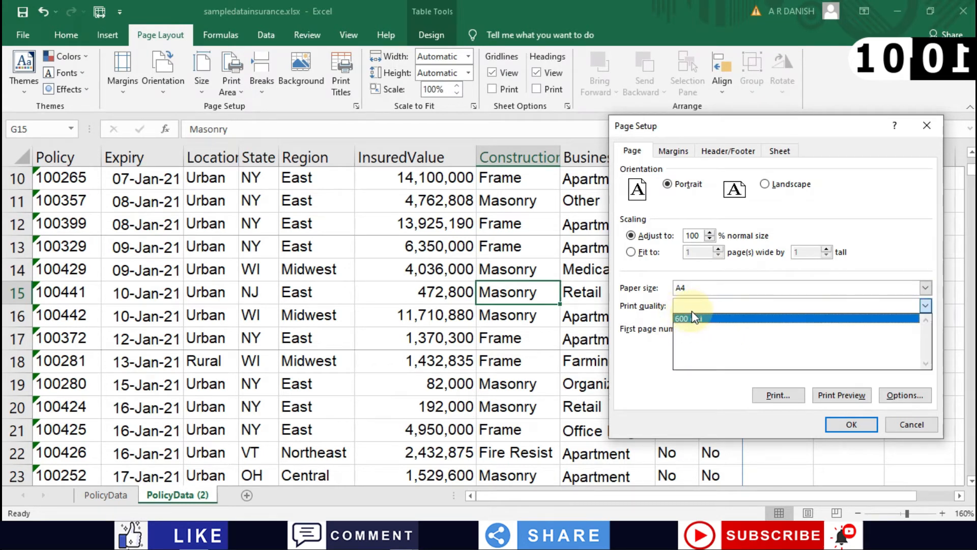
click(658, 321)
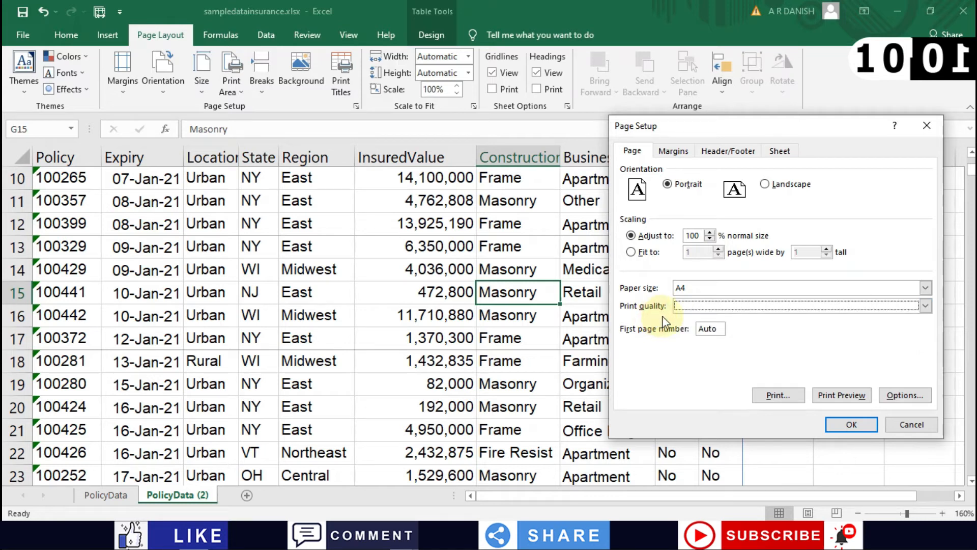
click(703, 308)
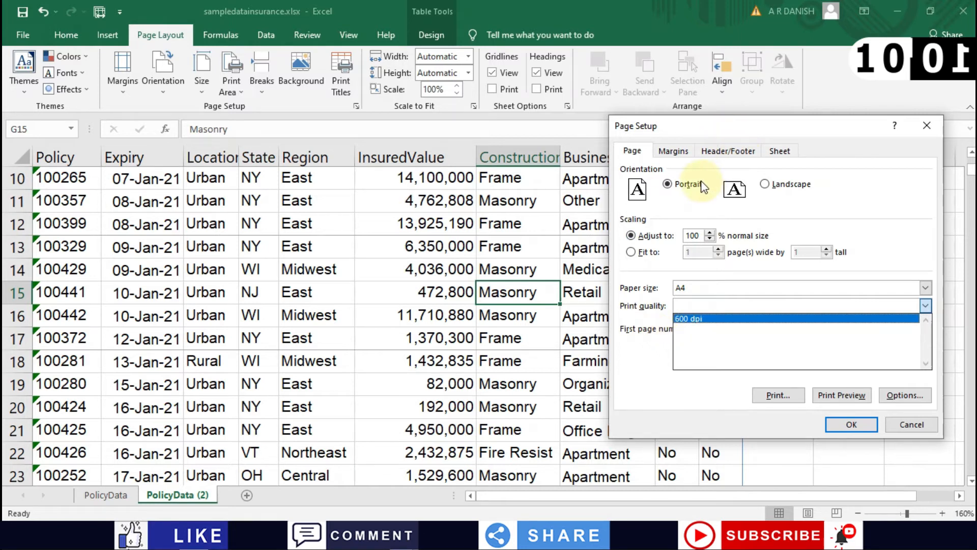
click(824, 198)
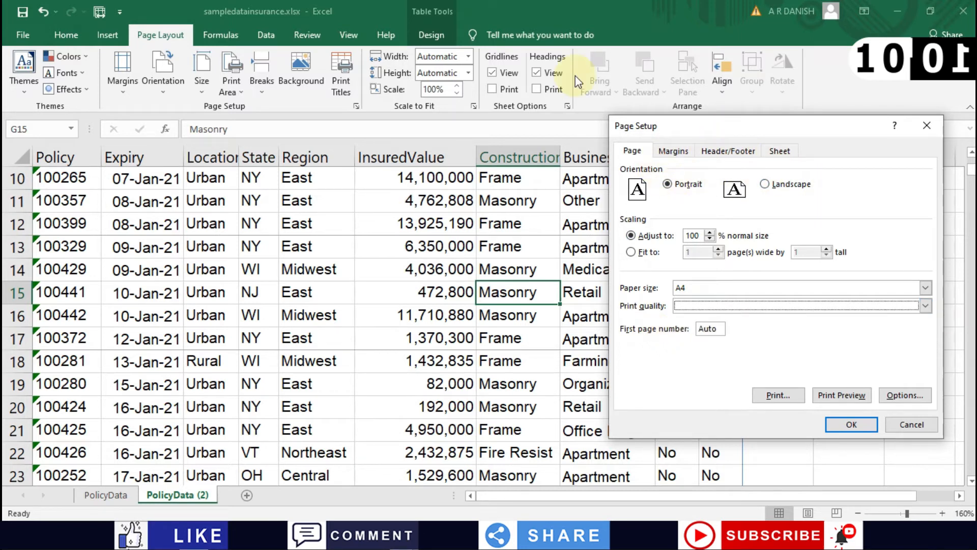
click(671, 152)
Step: Try raising the left margin to 1.75, then turn horizontal centering on and back off
click(737, 153)
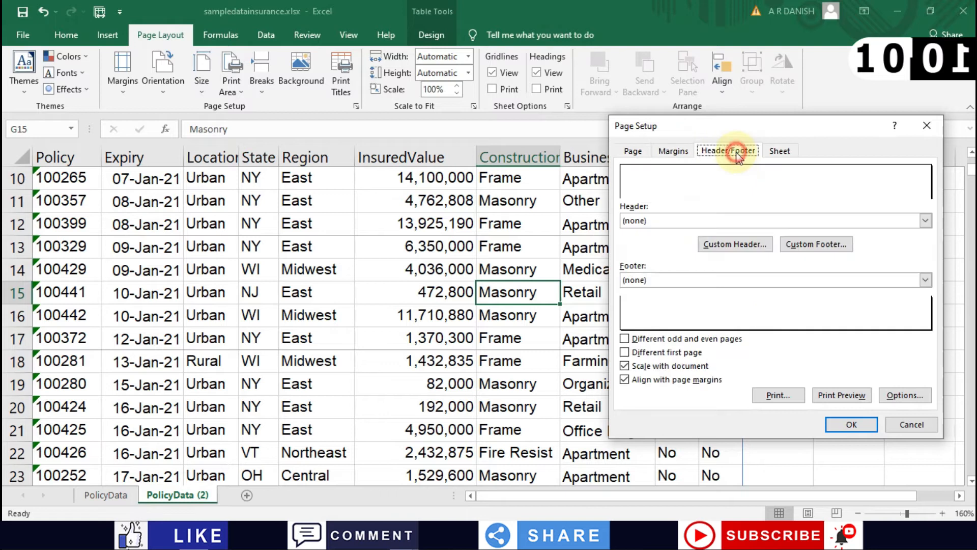
click(673, 151)
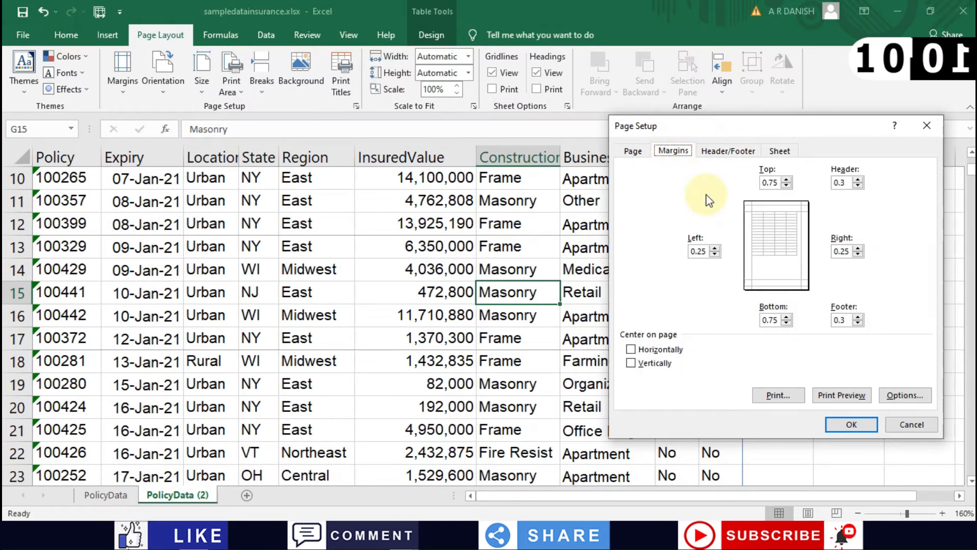
click(714, 247)
click(714, 248)
click(714, 247)
click(713, 248)
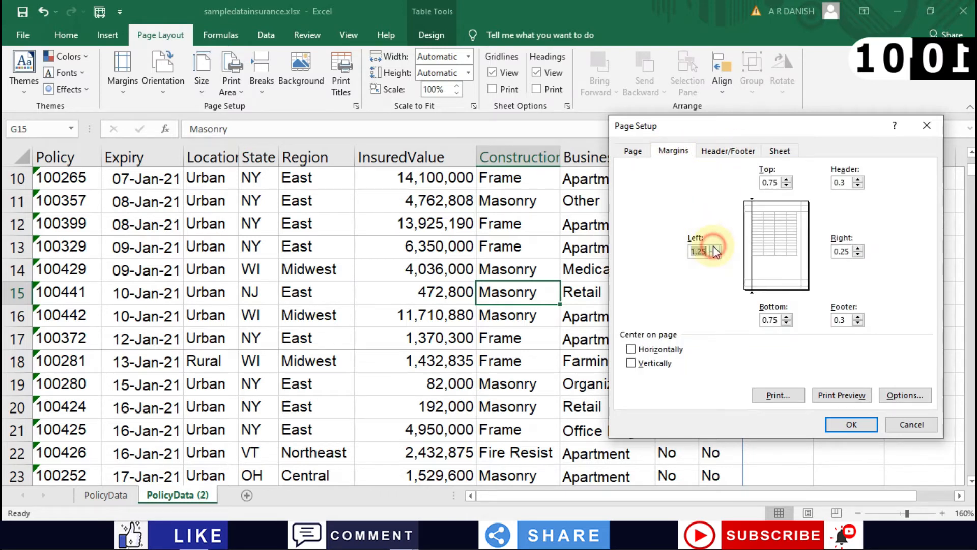
click(715, 248)
click(715, 247)
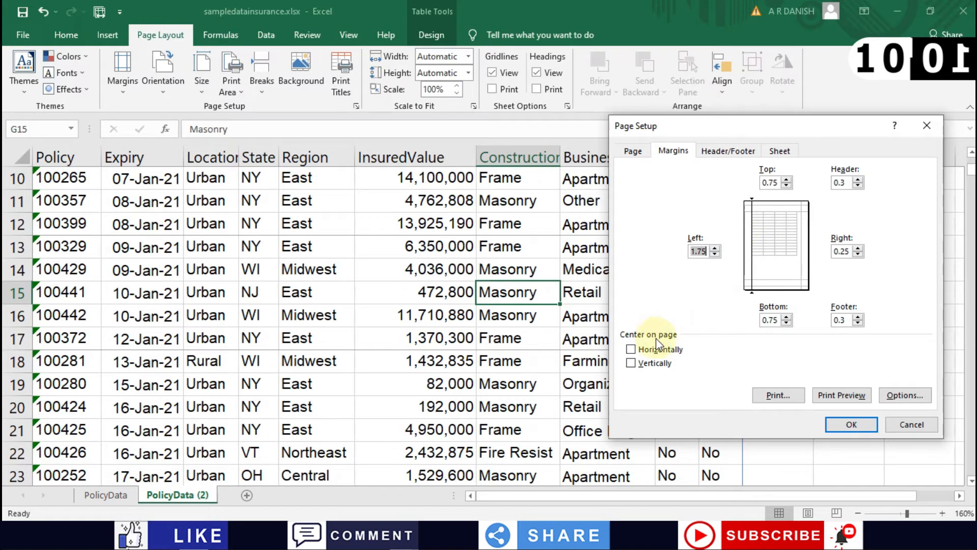
click(631, 349)
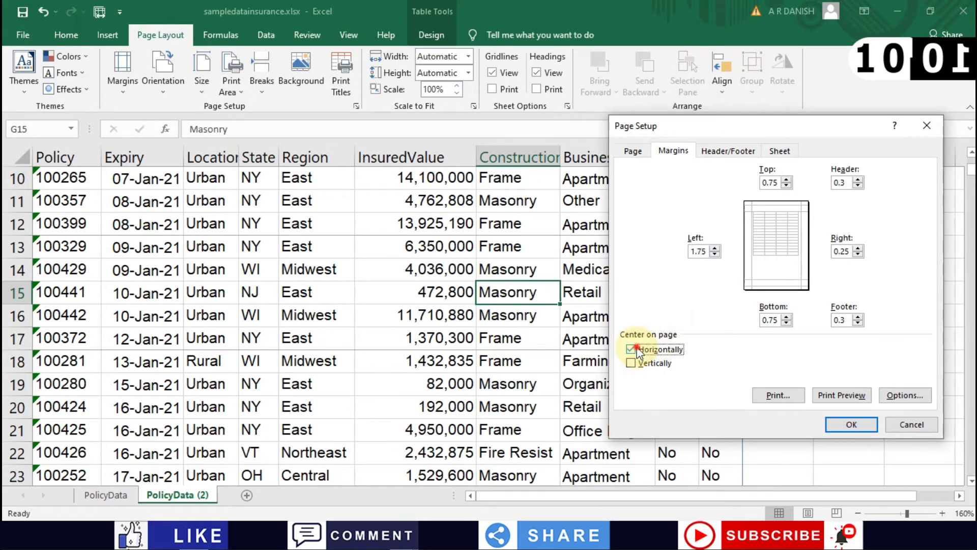
click(636, 349)
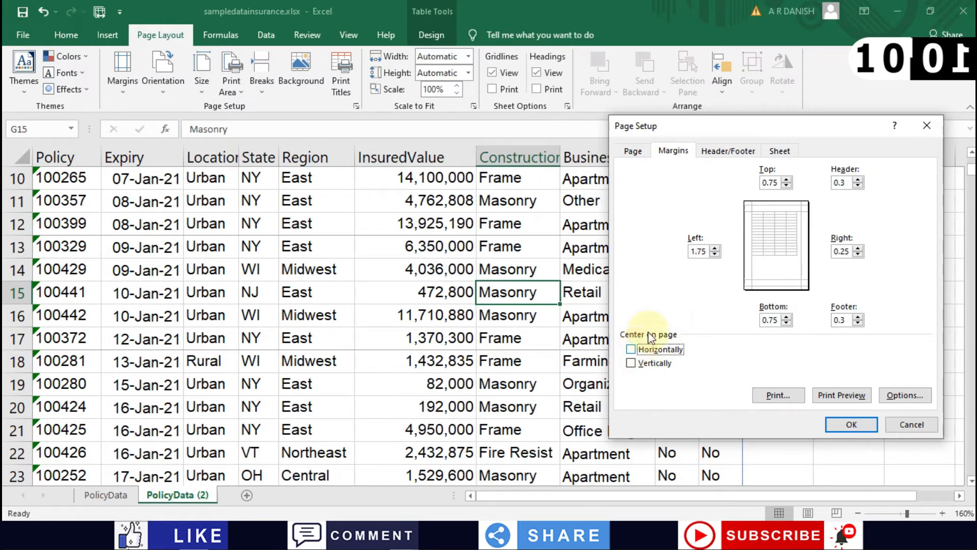
Step: Set both the left and right margins to 0.75
double_click(712, 252)
text(1)
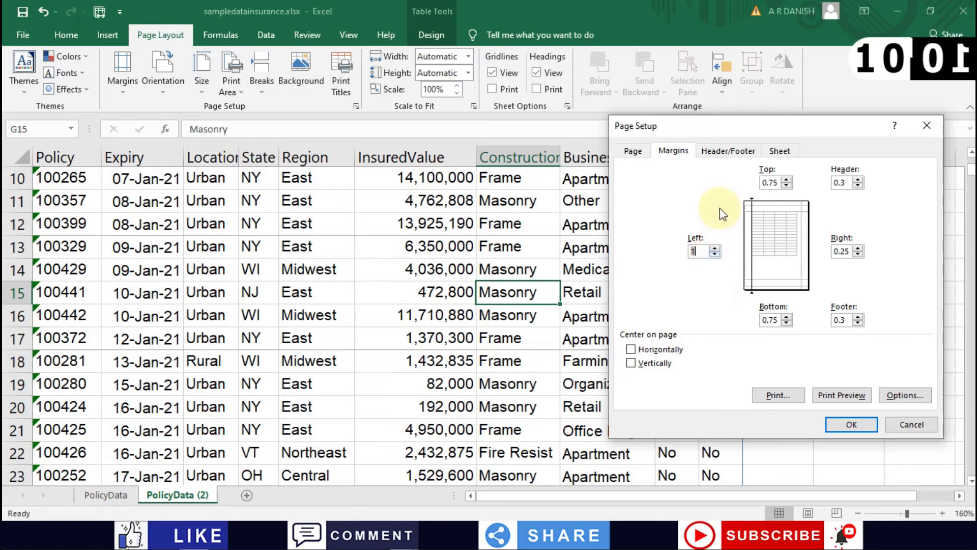
click(715, 255)
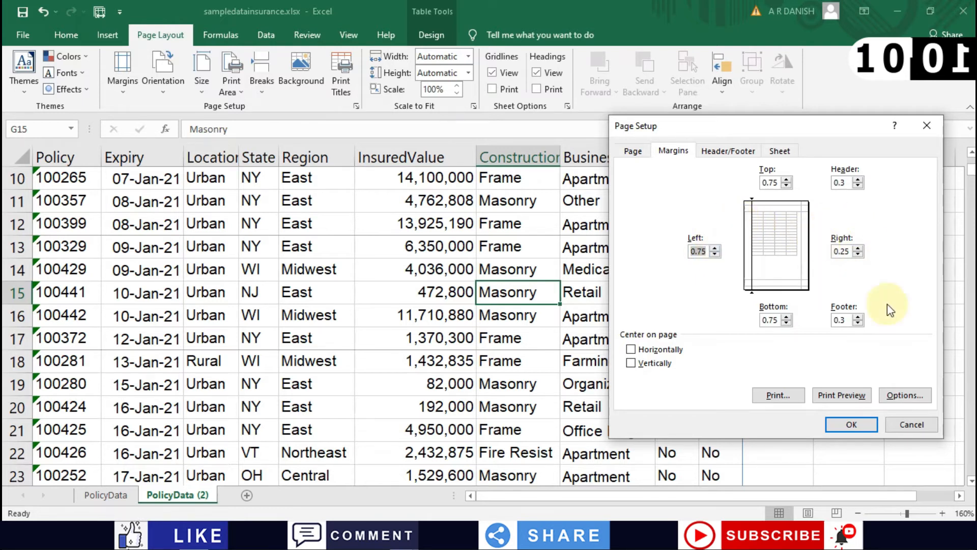
click(858, 247)
click(858, 248)
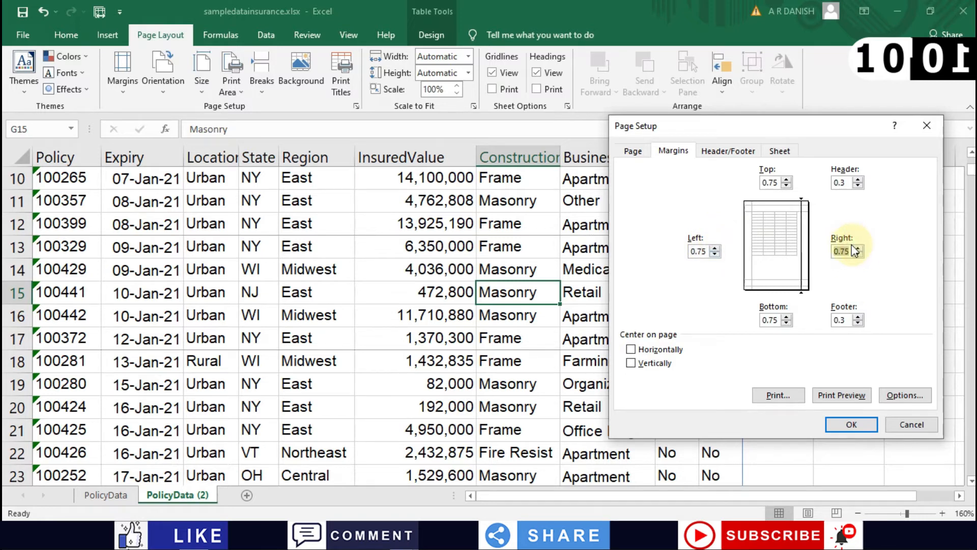
click(727, 152)
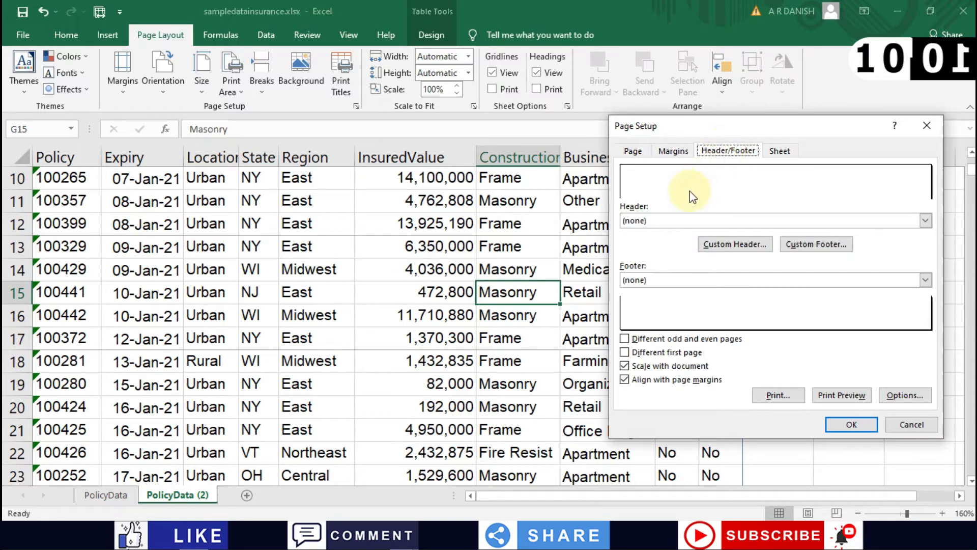
Step: Apply the 'Page 1' header and 'Page 1 of ?' footer presets and preview the 2-page printout
click(690, 224)
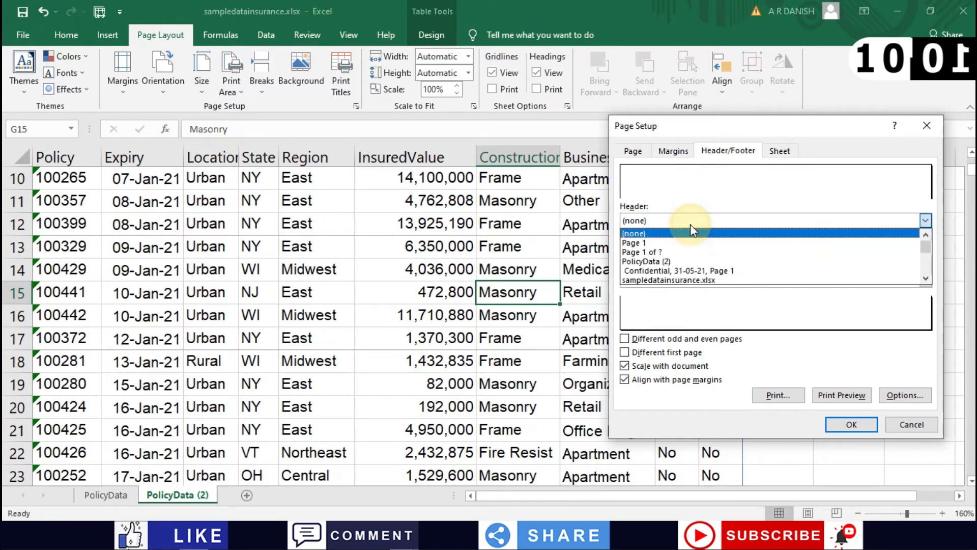
click(647, 243)
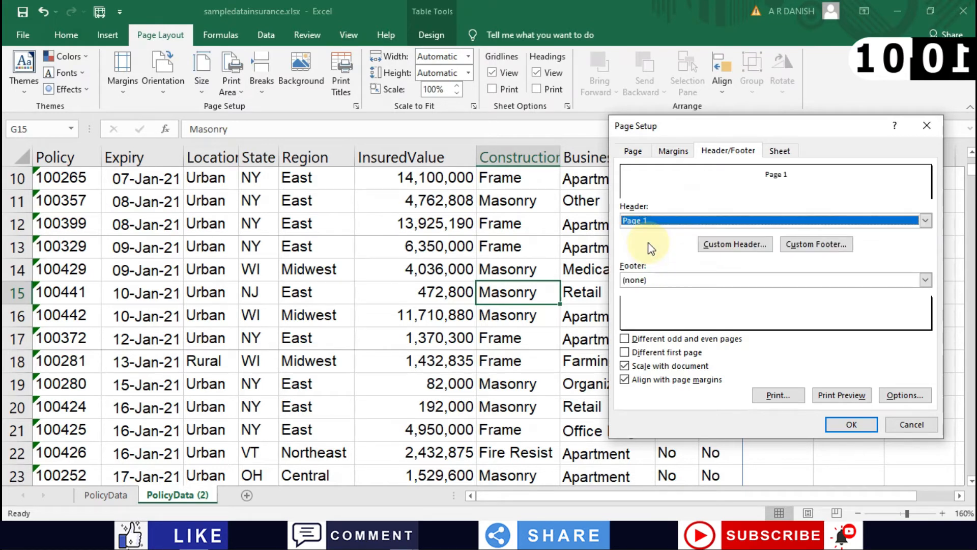
click(646, 277)
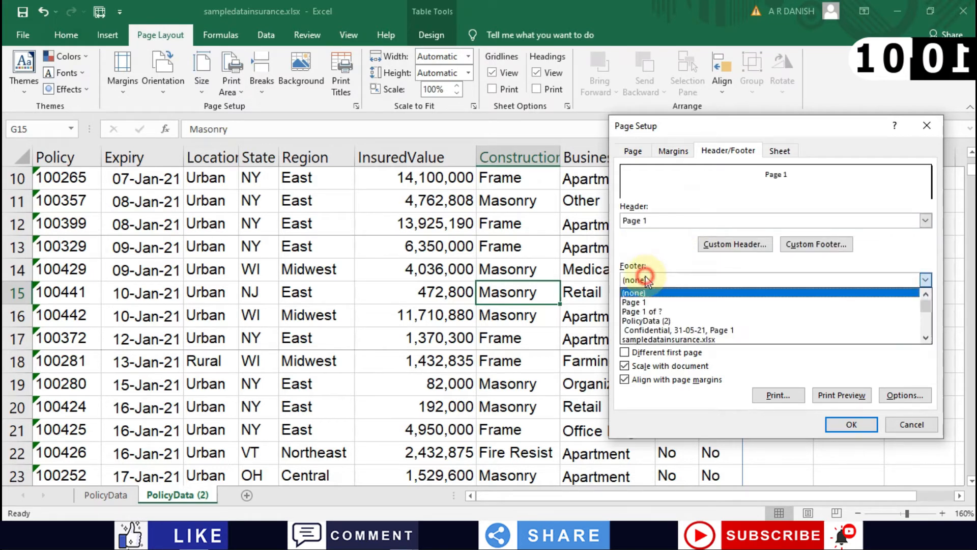
click(641, 311)
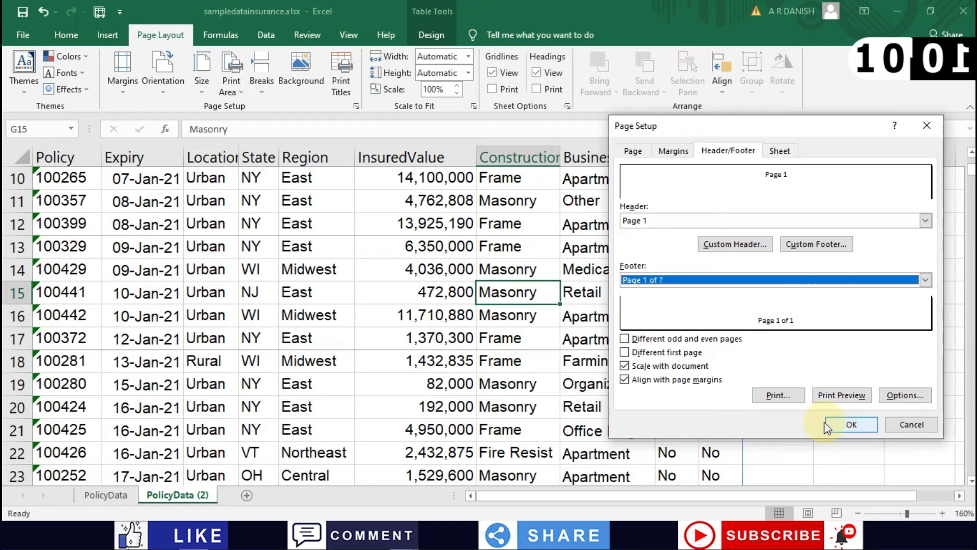
click(853, 386)
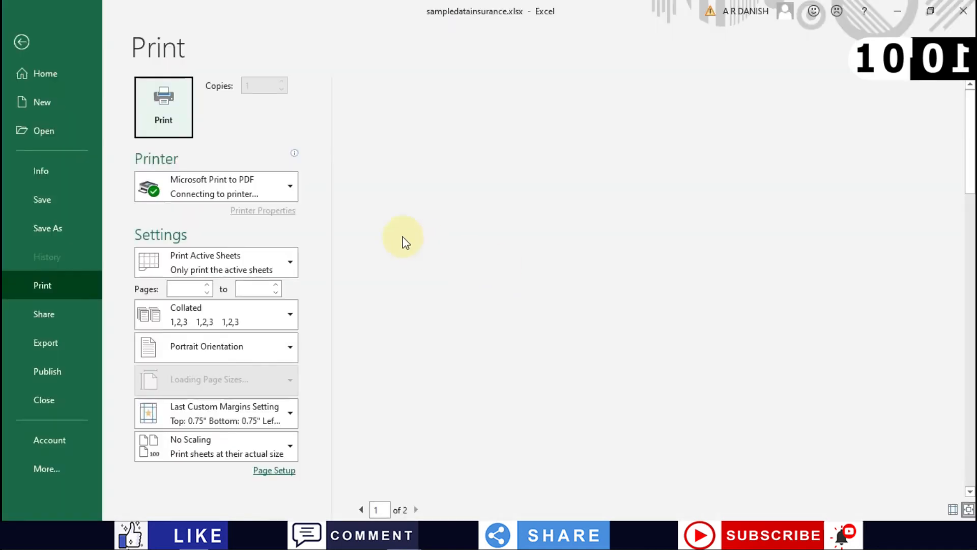
Step: Leave the preview and clear the sheet's print area
scroll(647, 206, down, 1)
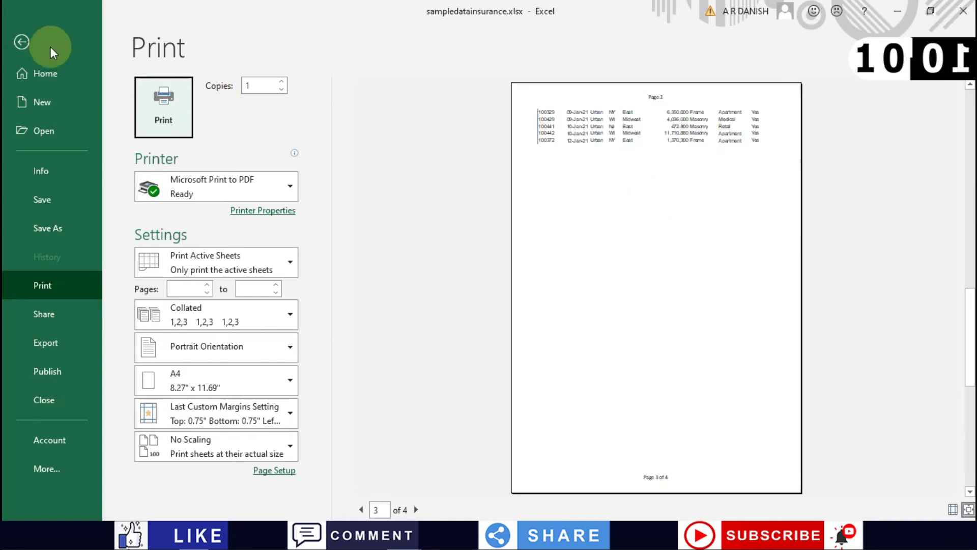
click(21, 42)
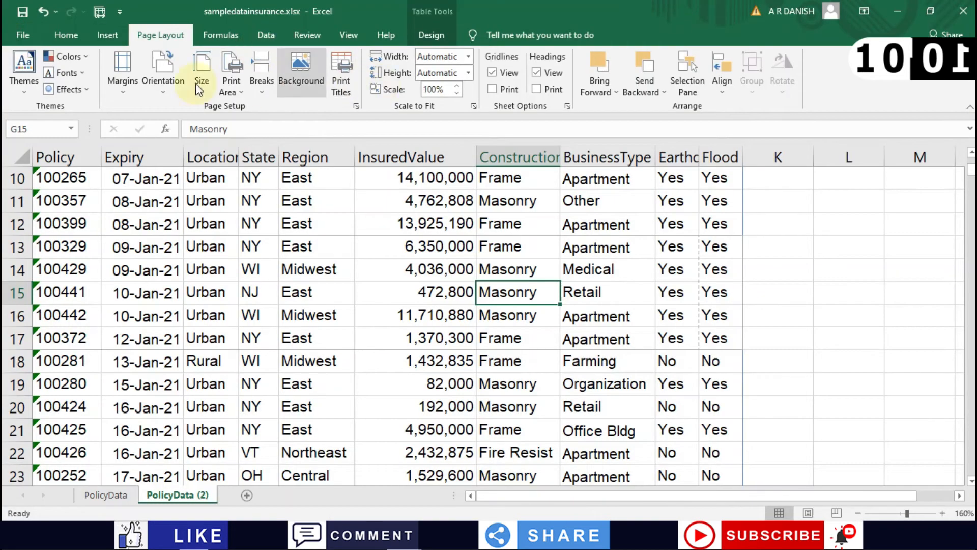
click(232, 84)
click(234, 122)
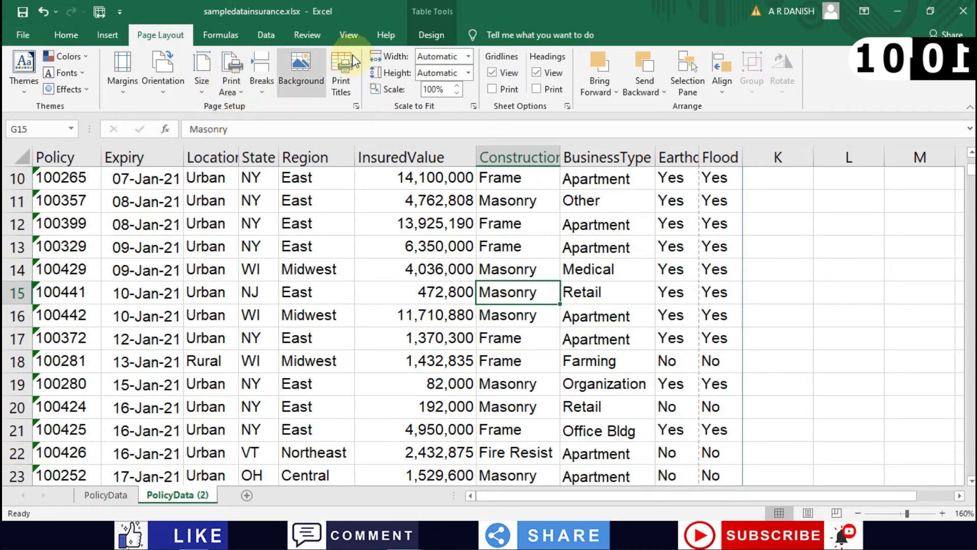
Step: Preview the whole sheet, now 22 pages with a 'Page 1 of 22' footer, then return
click(356, 105)
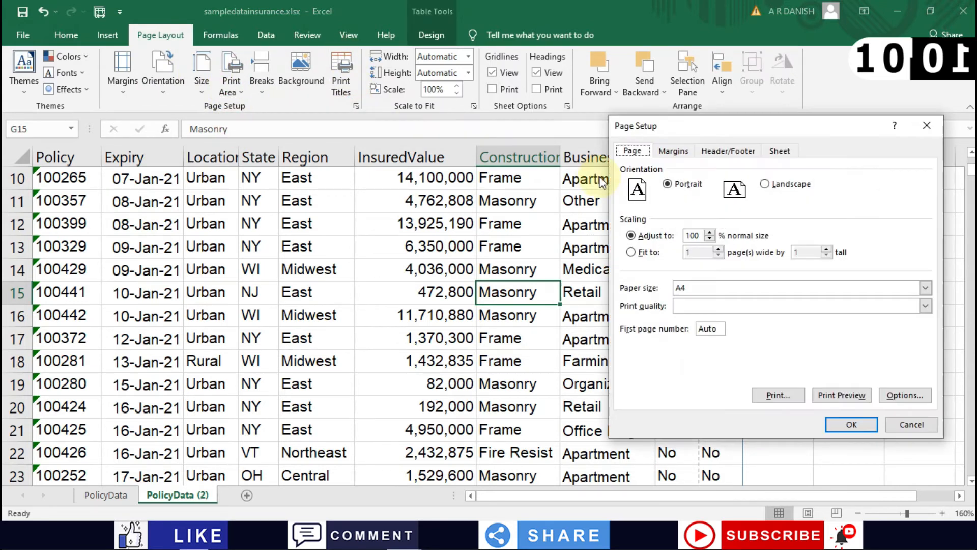
click(723, 152)
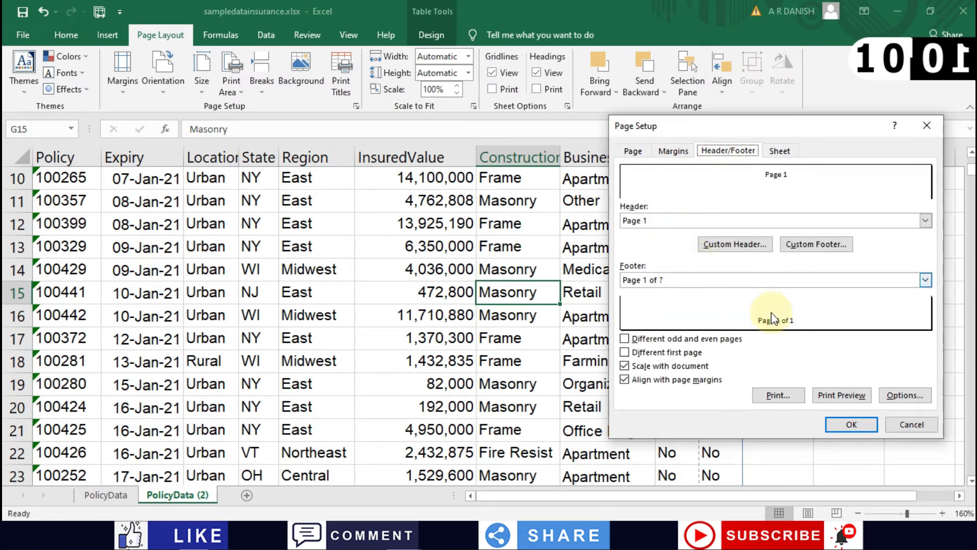
click(859, 400)
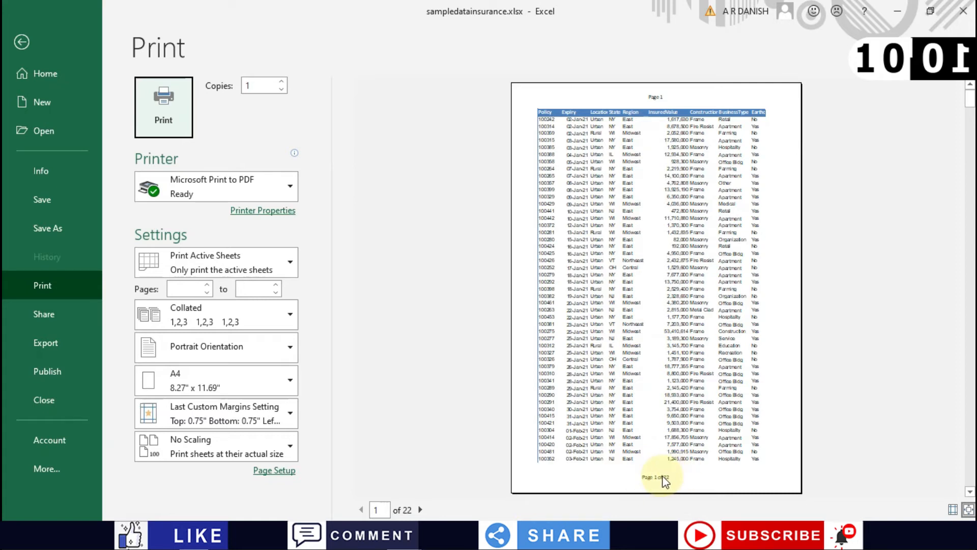
click(21, 42)
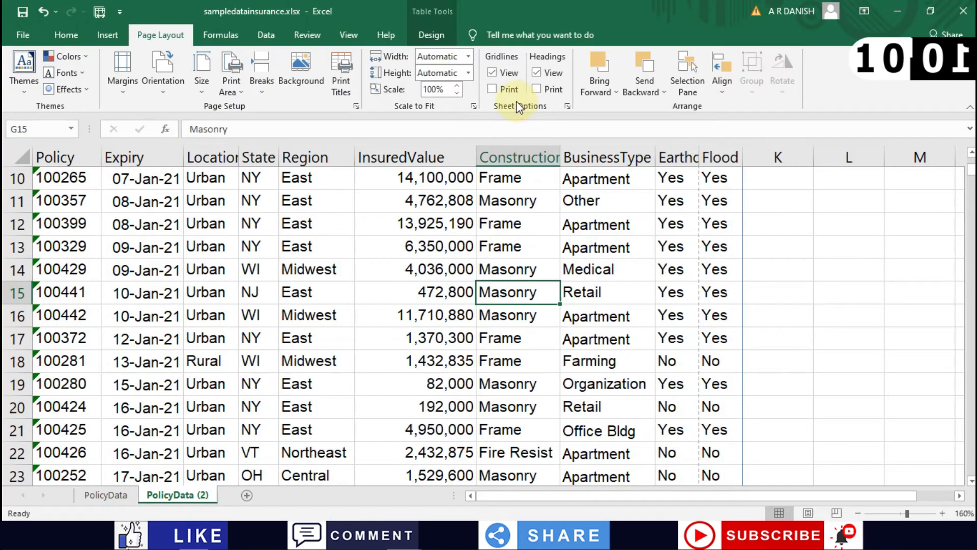
Step: Change the header preset to the file name sampledatainsurance.xlsx and preview the 22 pages
click(356, 106)
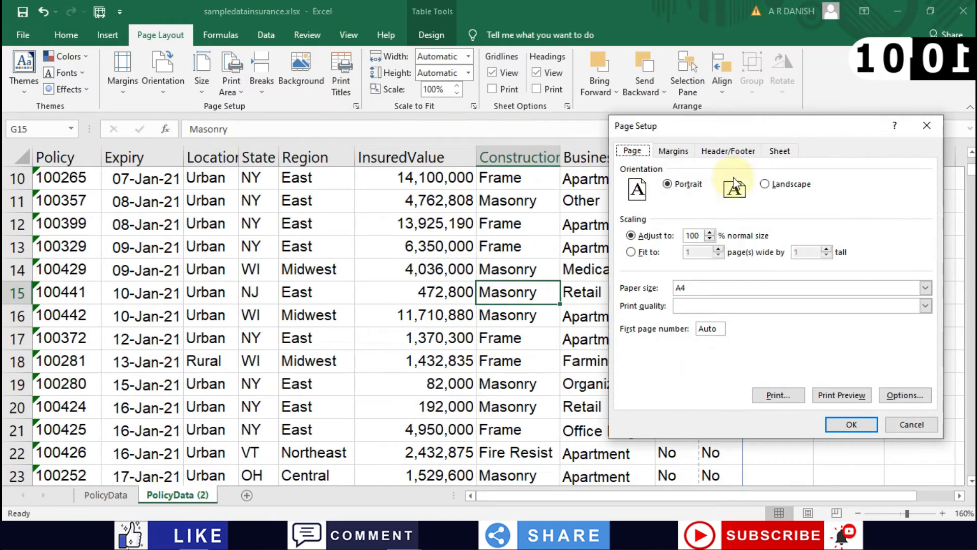
click(730, 152)
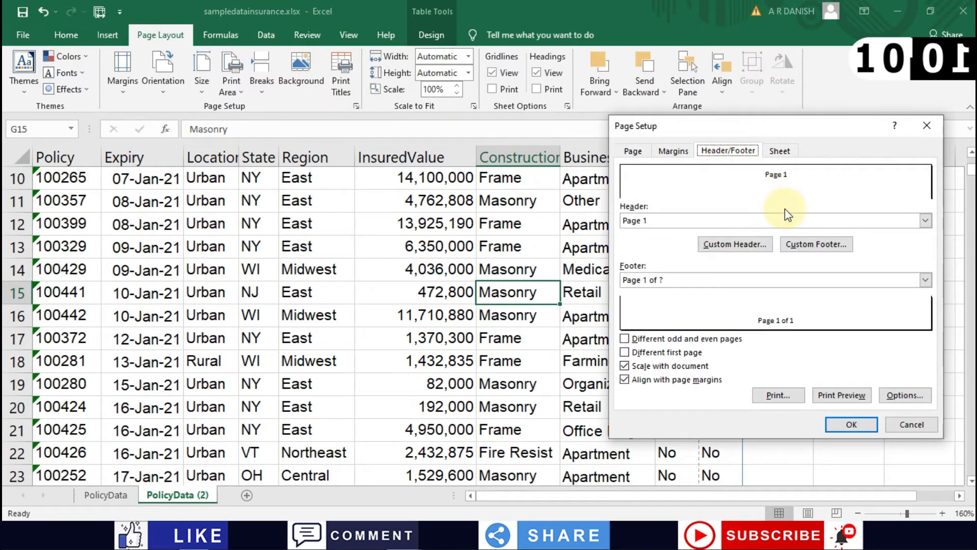
click(751, 224)
scroll(662, 250, up, 5)
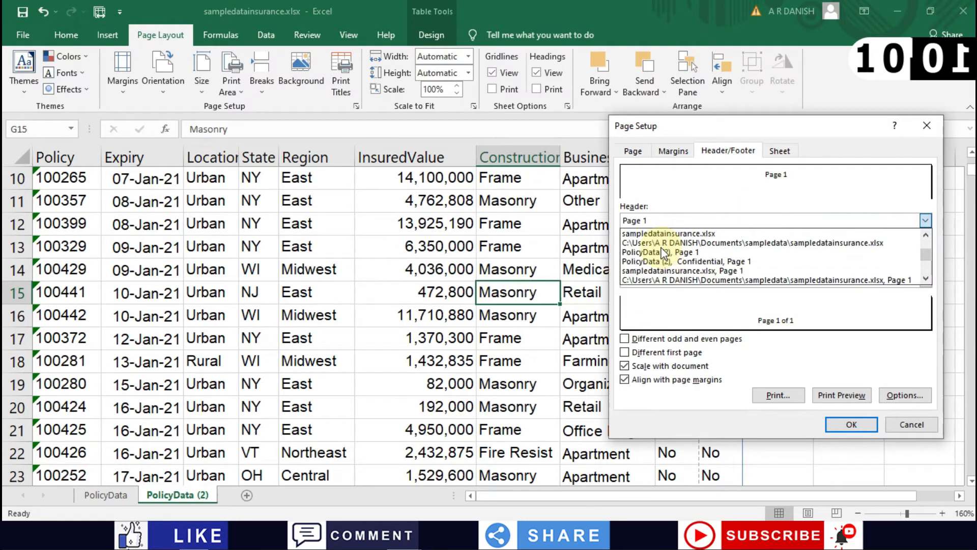
scroll(672, 245, down, 1)
scroll(678, 237, down, 1)
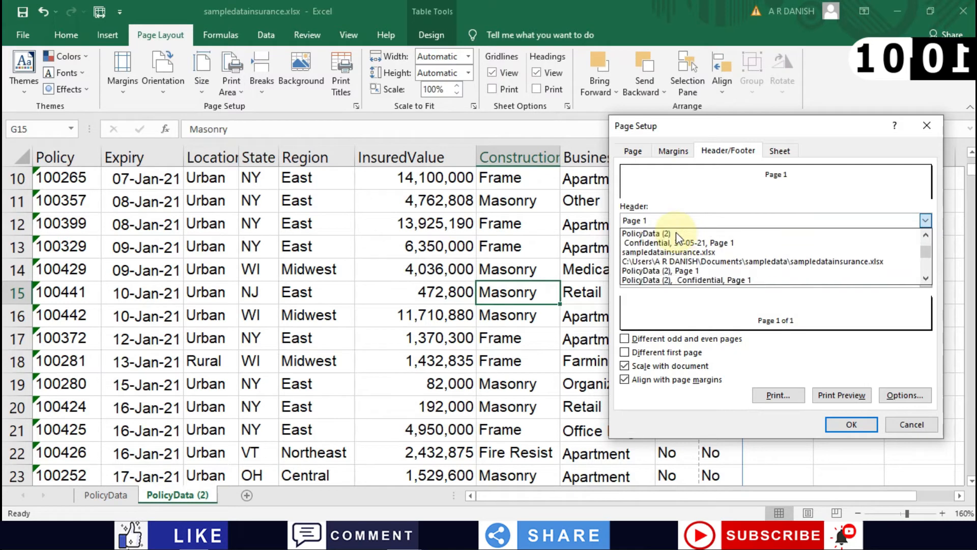
scroll(678, 237, down, 2)
scroll(678, 237, down, 3)
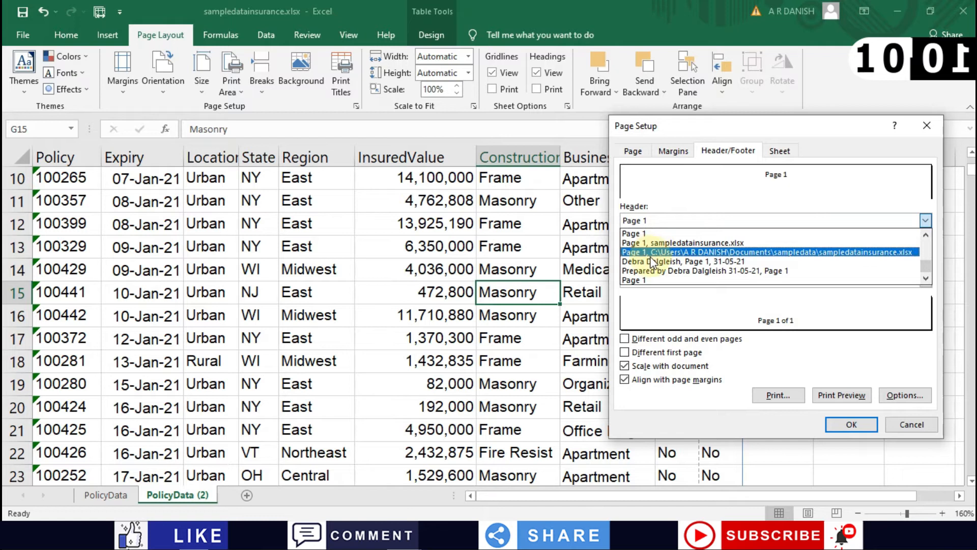
scroll(652, 254, up, 2)
scroll(675, 240, up, 3)
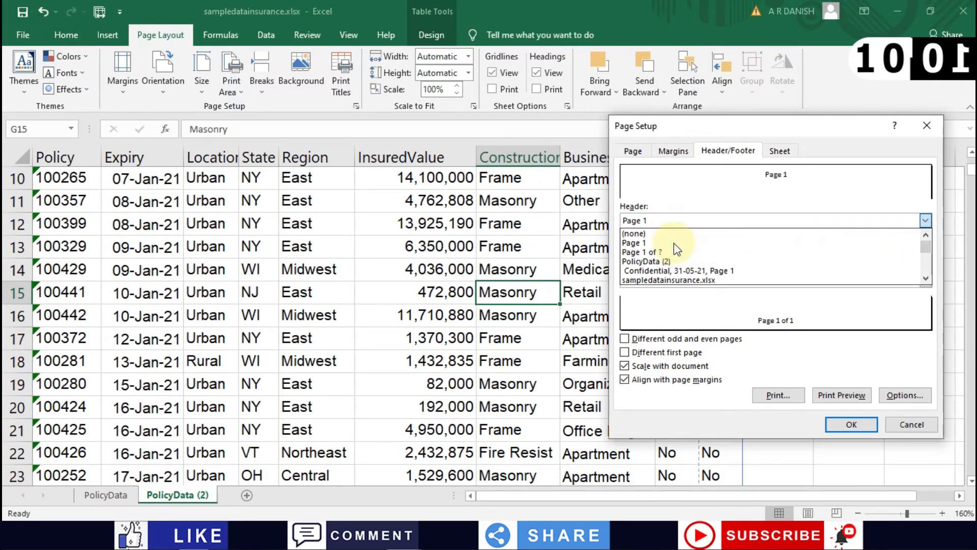
click(655, 280)
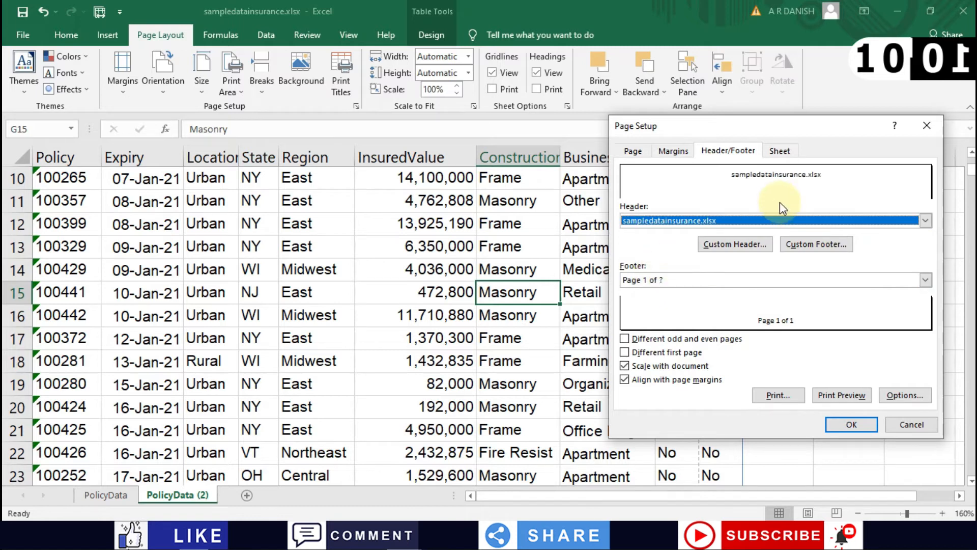
click(855, 398)
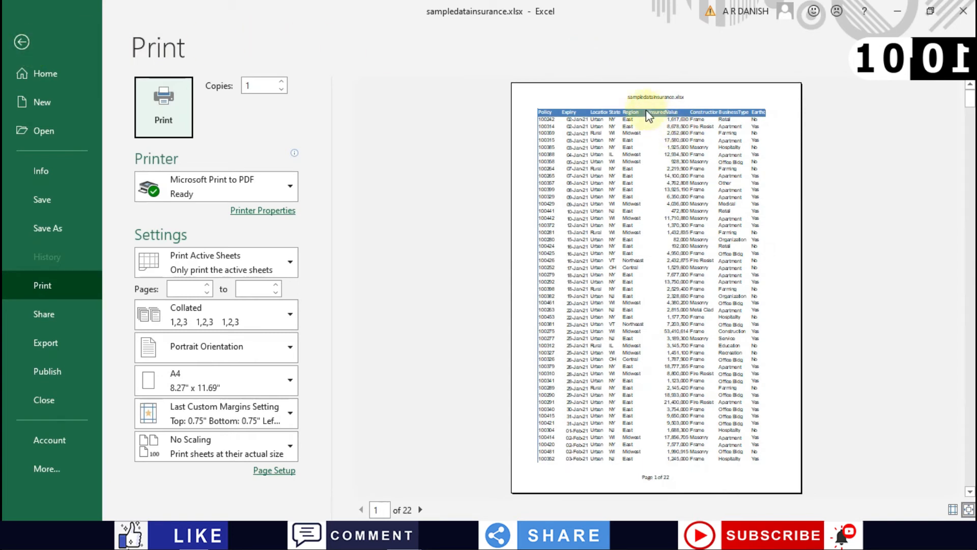
Step: Reopen the print preview with Ctrl+P, page through to page 5 of 22, then close it
click(20, 42)
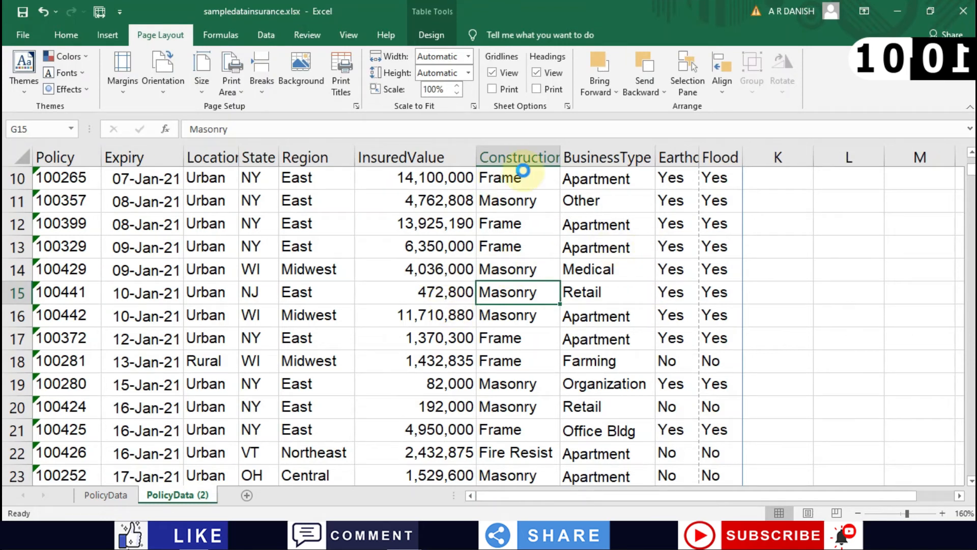
key(ctrl+p)
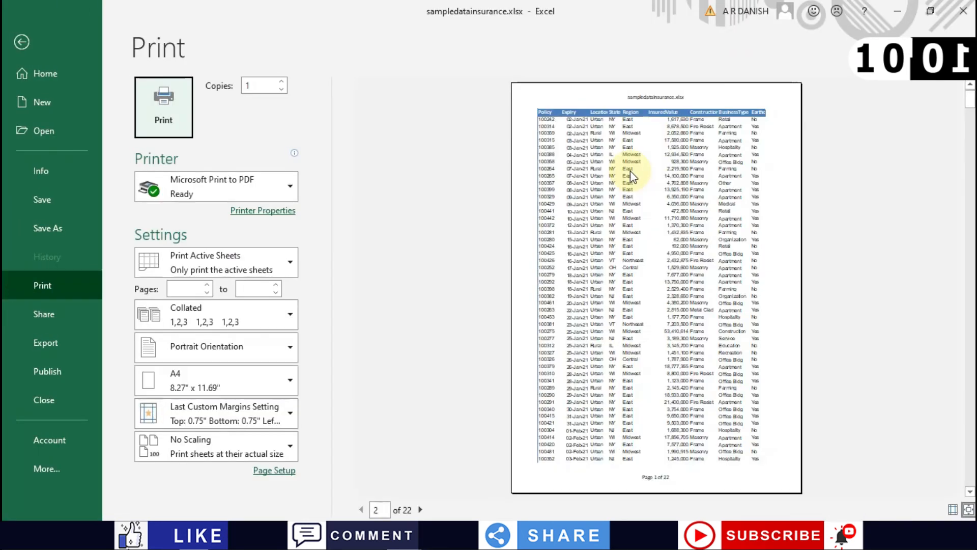
scroll(629, 170, down, 3)
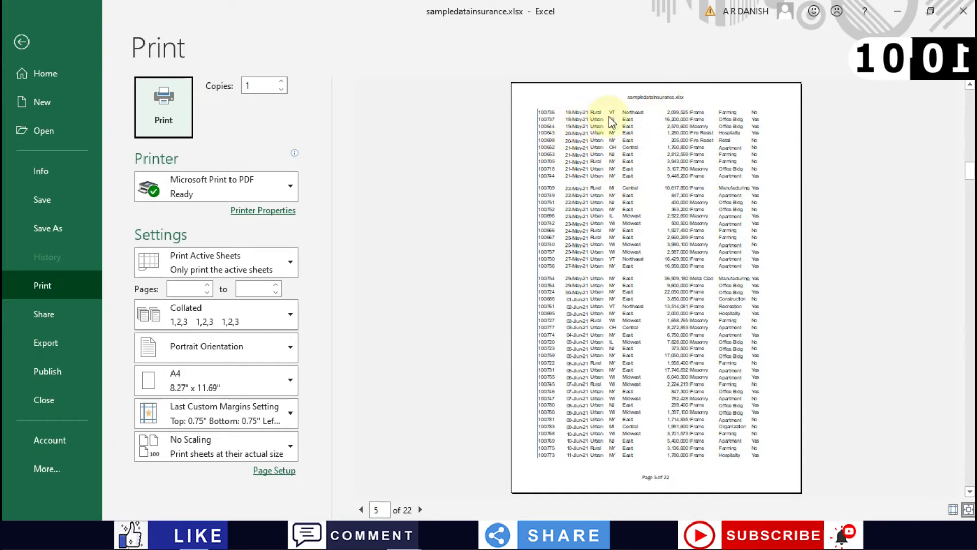
click(18, 32)
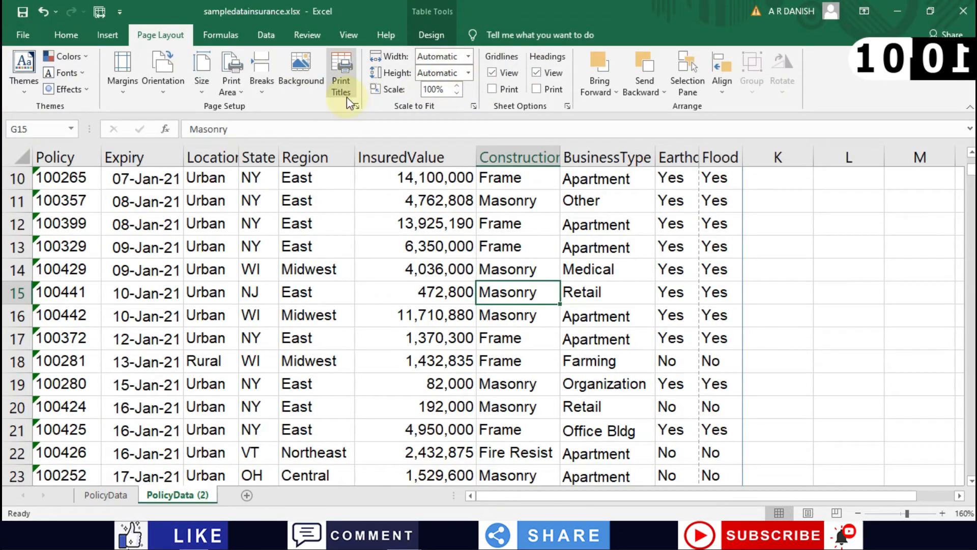
Step: Set Rows to repeat at top to $1:$1 on the Sheet settings and preview the pages
click(356, 106)
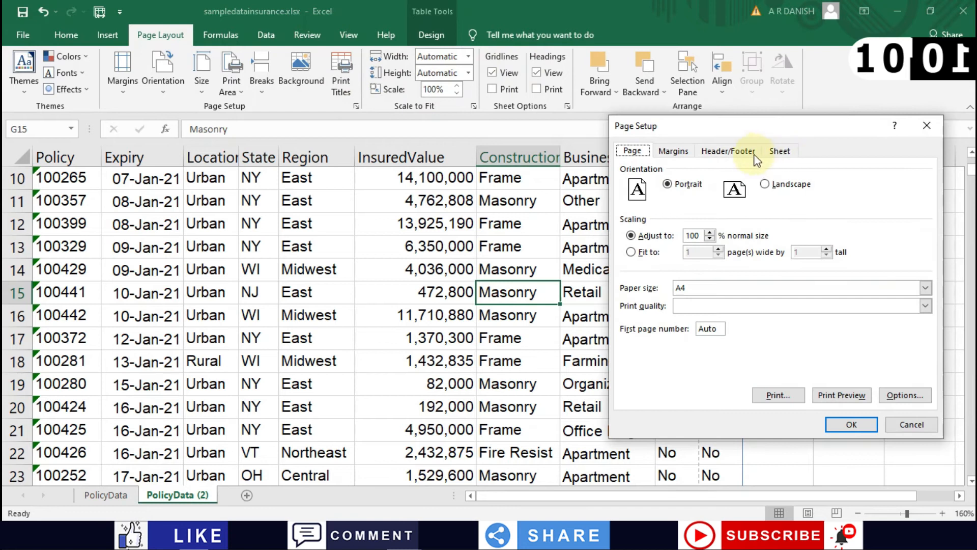
click(746, 152)
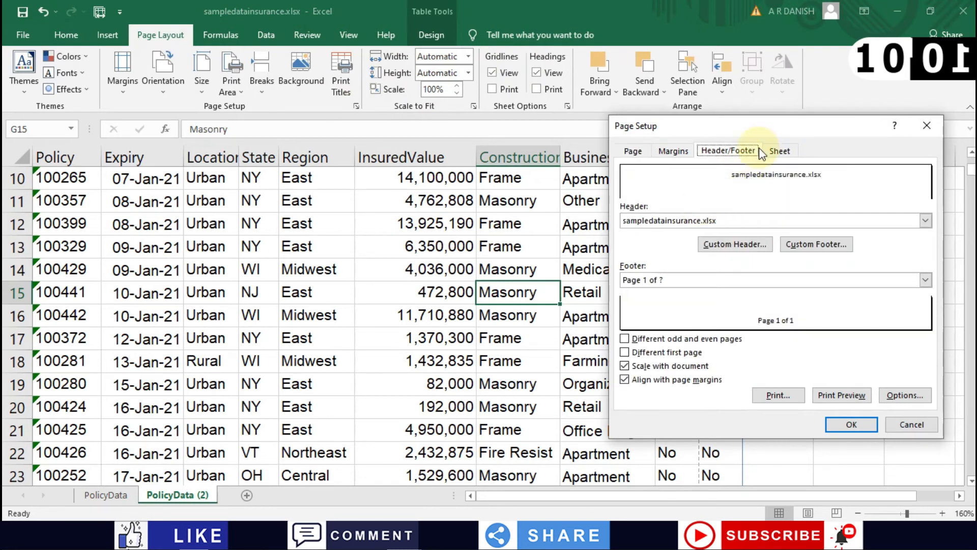
click(779, 151)
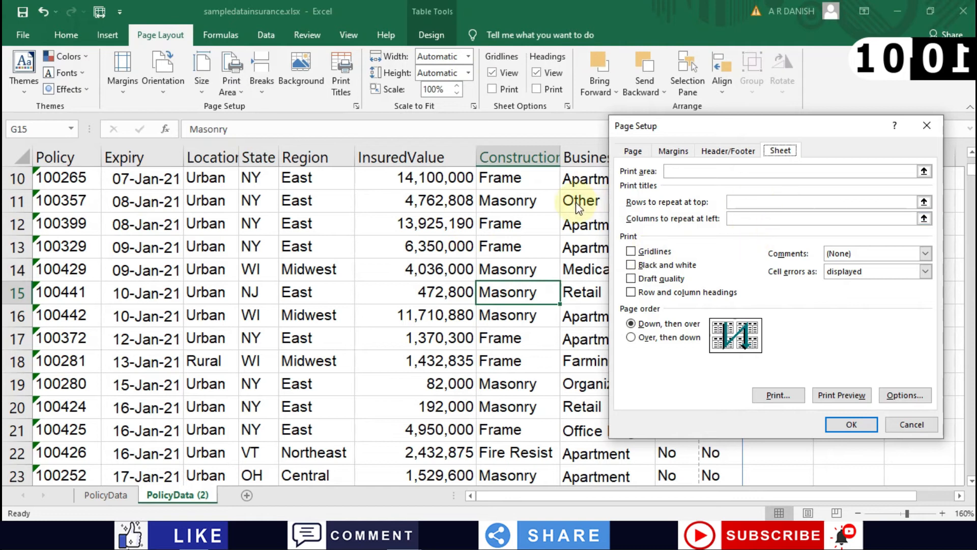
click(925, 203)
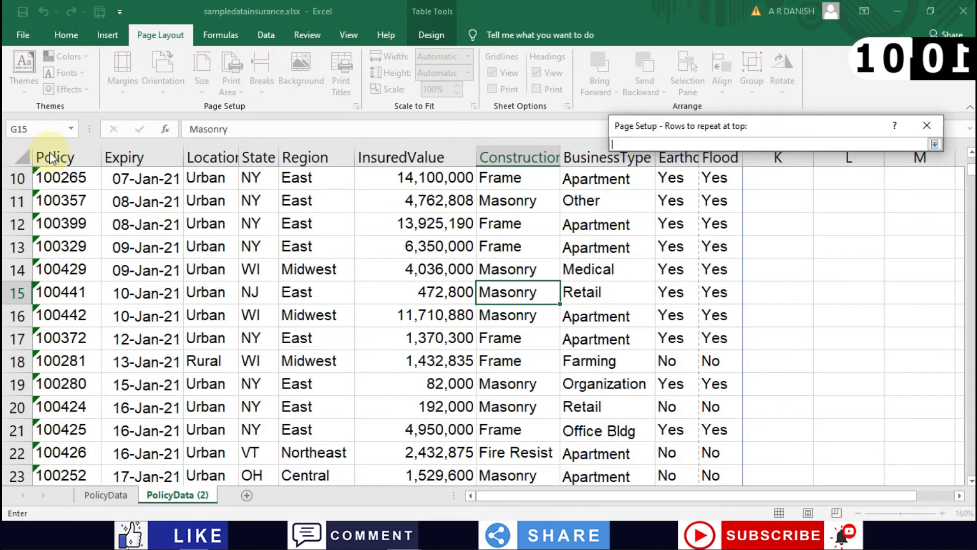
click(153, 182)
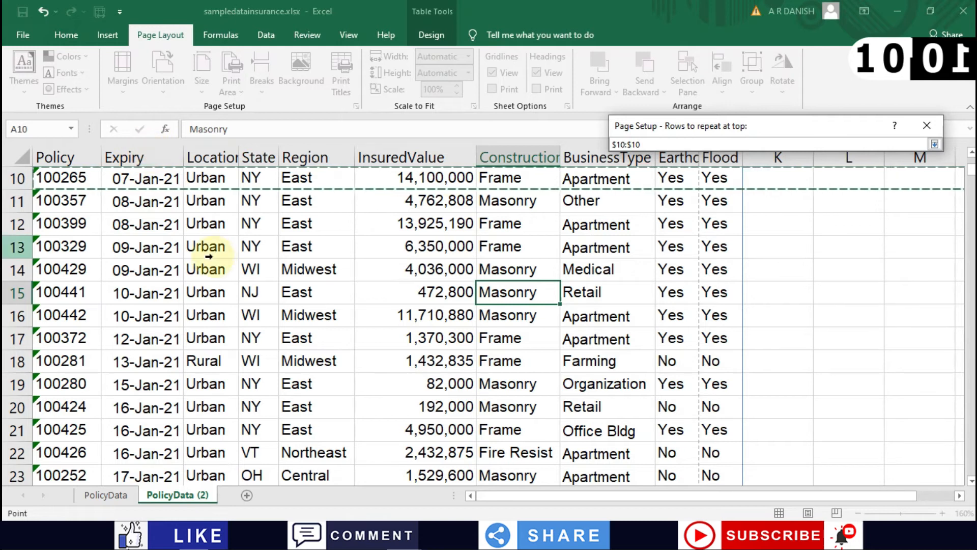
click(149, 226)
drag(973, 171, 972, 158)
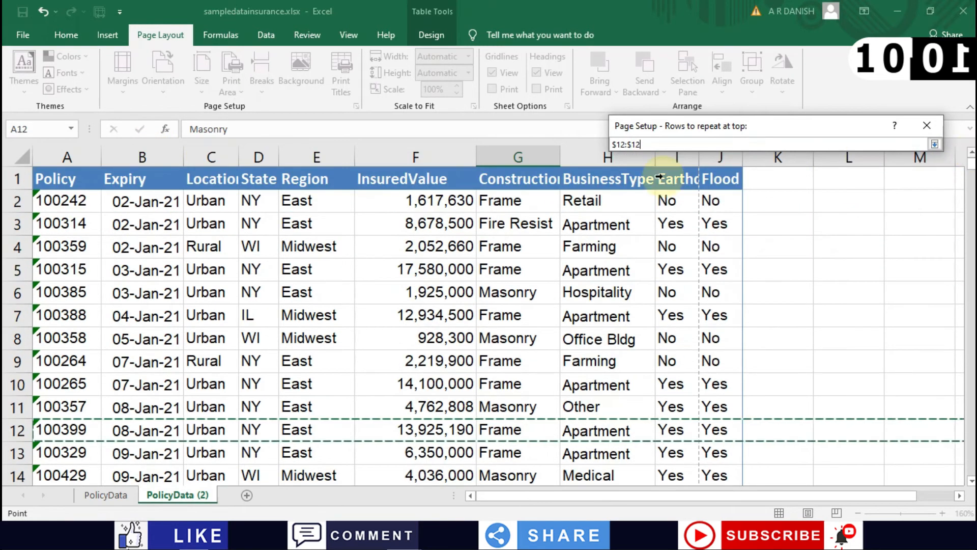
click(48, 178)
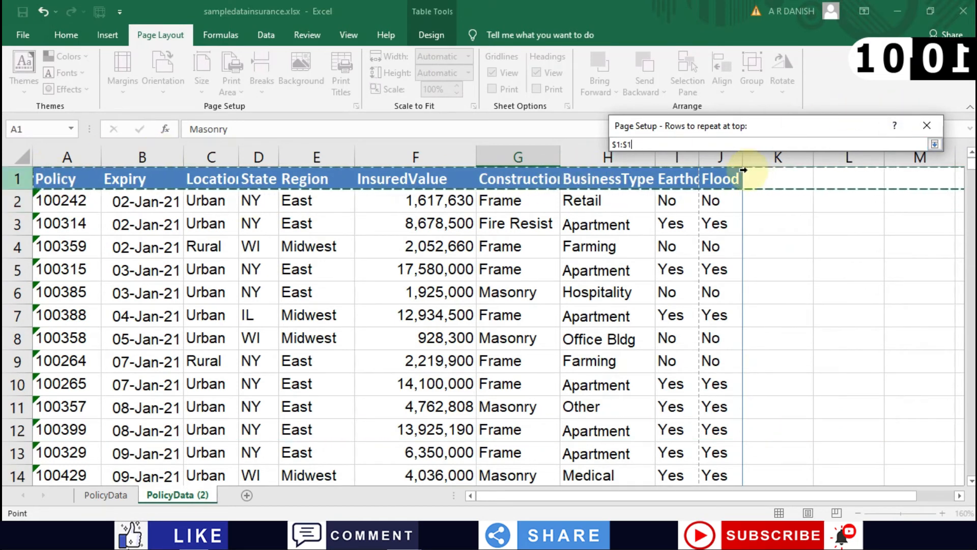
click(934, 145)
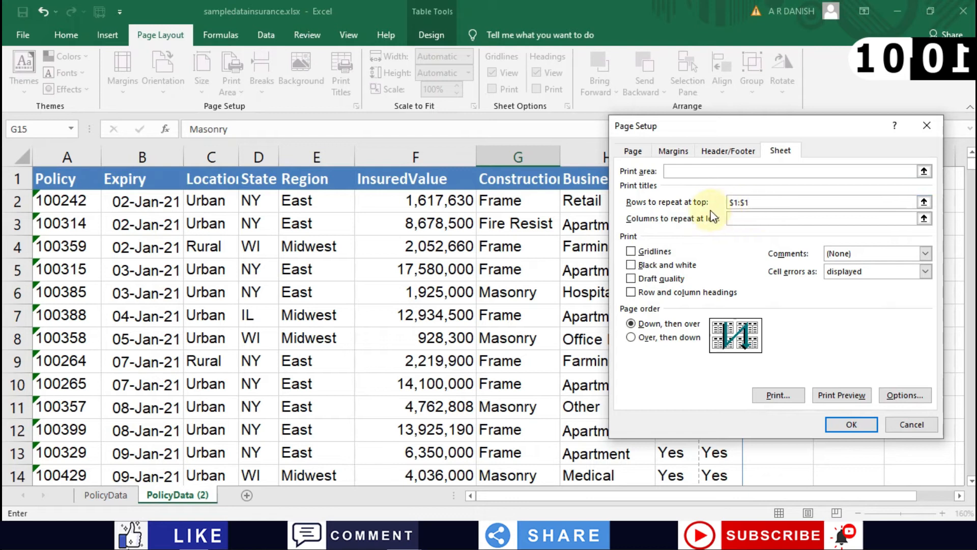
click(843, 395)
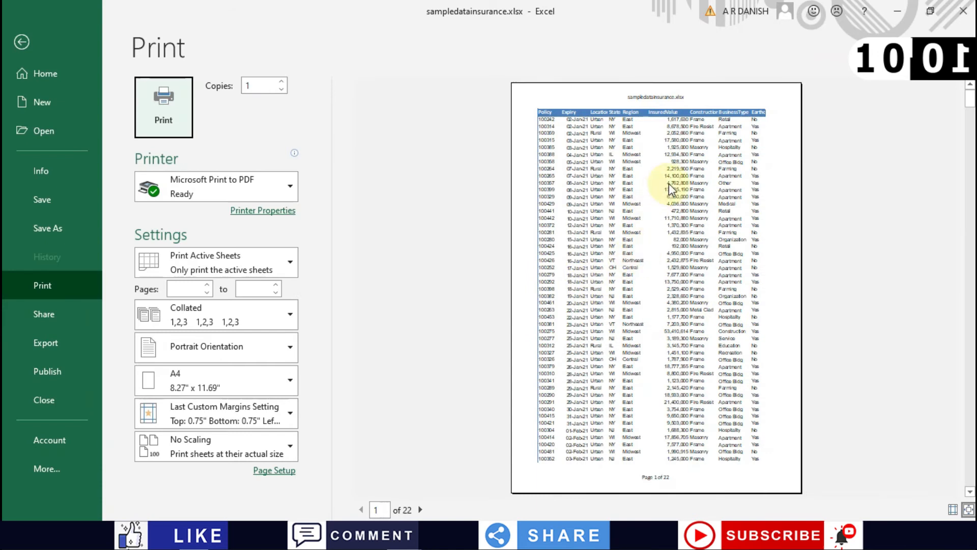
Step: Check page 2 of 22 shows the repeated header row, then return to the sheet and select G9
click(420, 510)
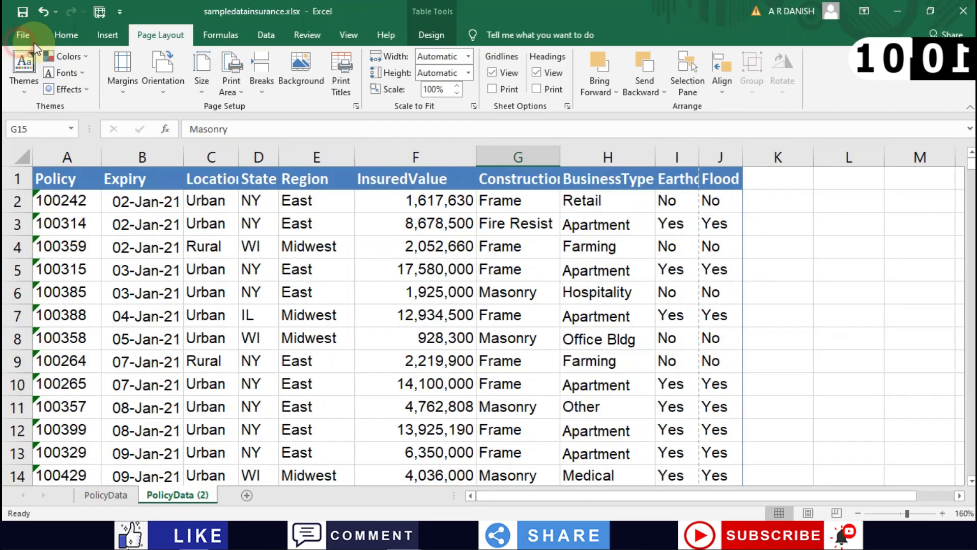
click(20, 42)
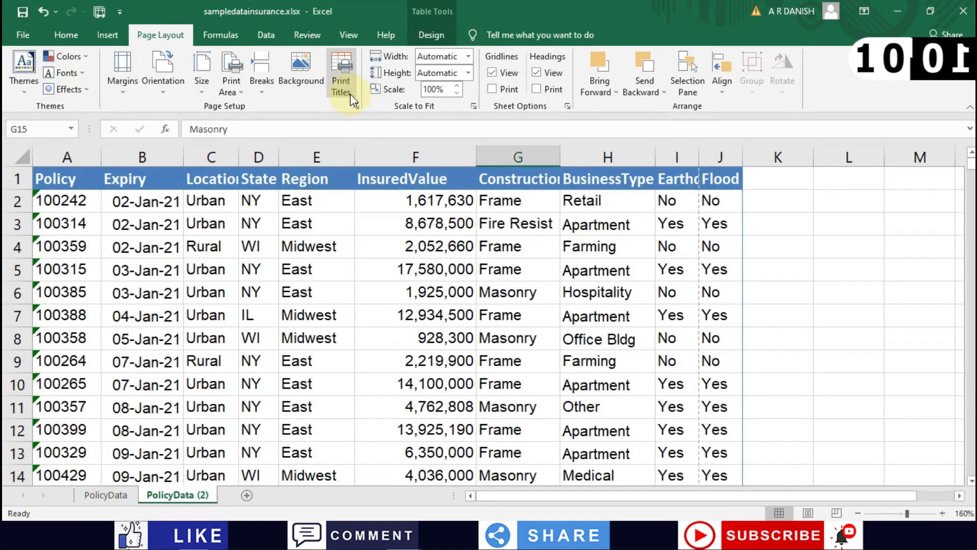
click(506, 364)
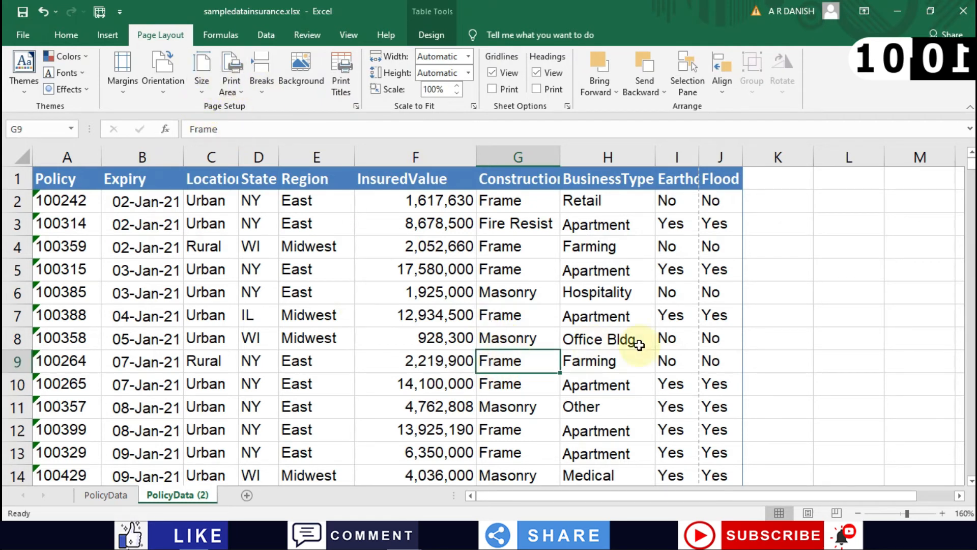
Step: View the sheet in Page Layout view and select the InsuredValue header cell F1
click(806, 513)
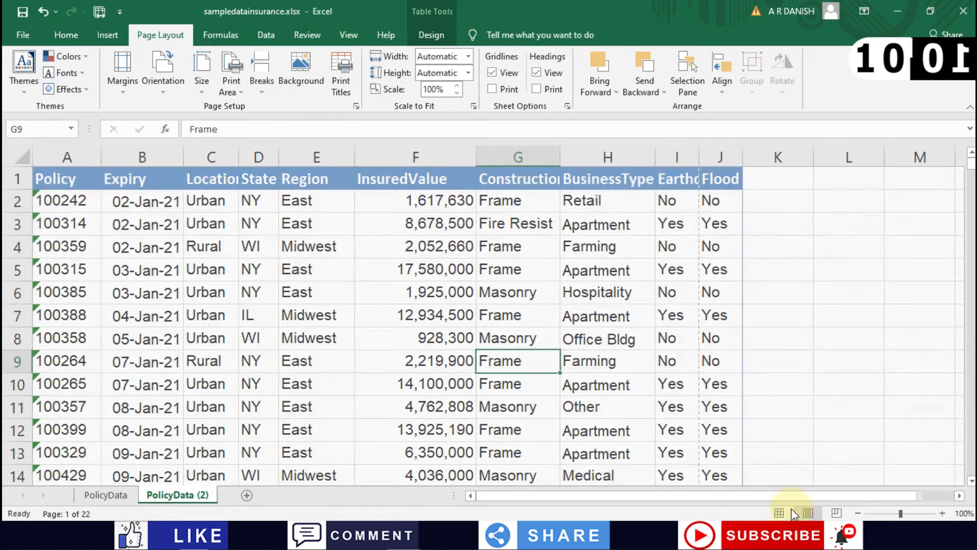
scroll(436, 392, down, 3)
scroll(441, 391, down, 1)
scroll(436, 388, up, 5)
scroll(282, 320, down, 3)
scroll(616, 275, up, 3)
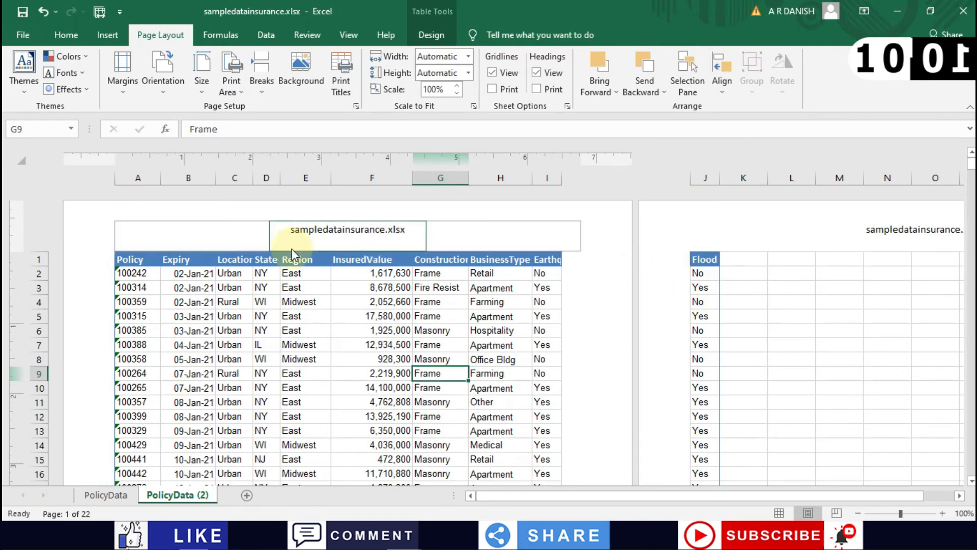
click(364, 260)
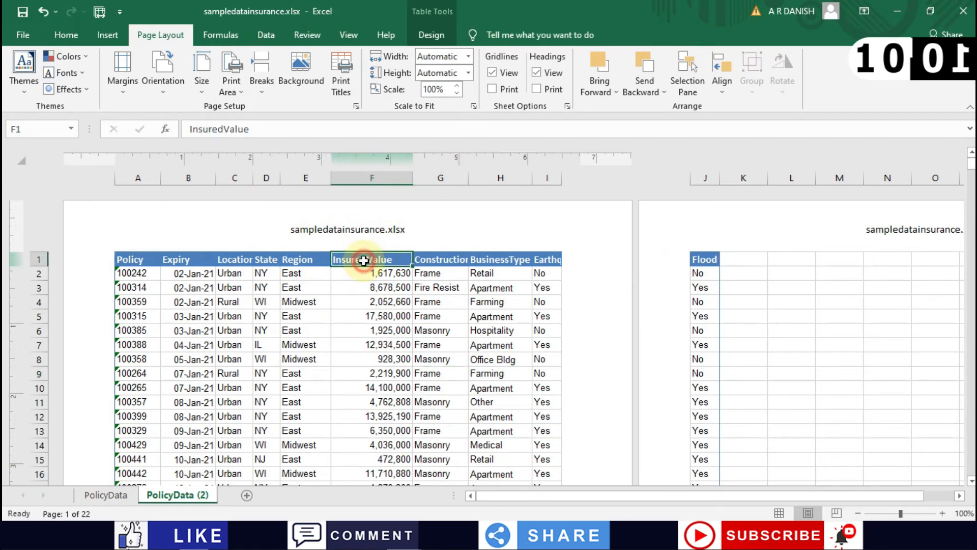
Step: In Normal view, autofit the InsuredValue column F to its contents
click(779, 513)
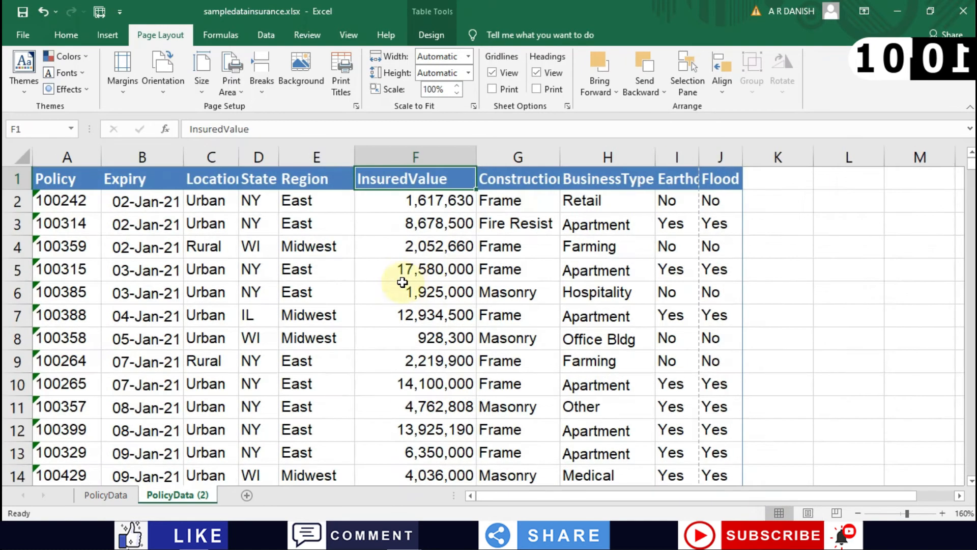
double_click(476, 149)
scroll(401, 213, down, 2)
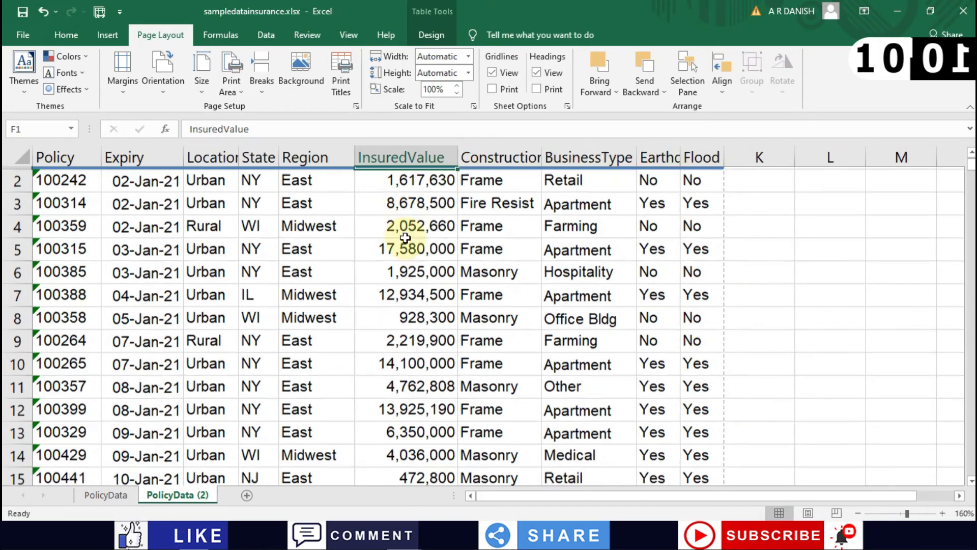
scroll(392, 235, up, 2)
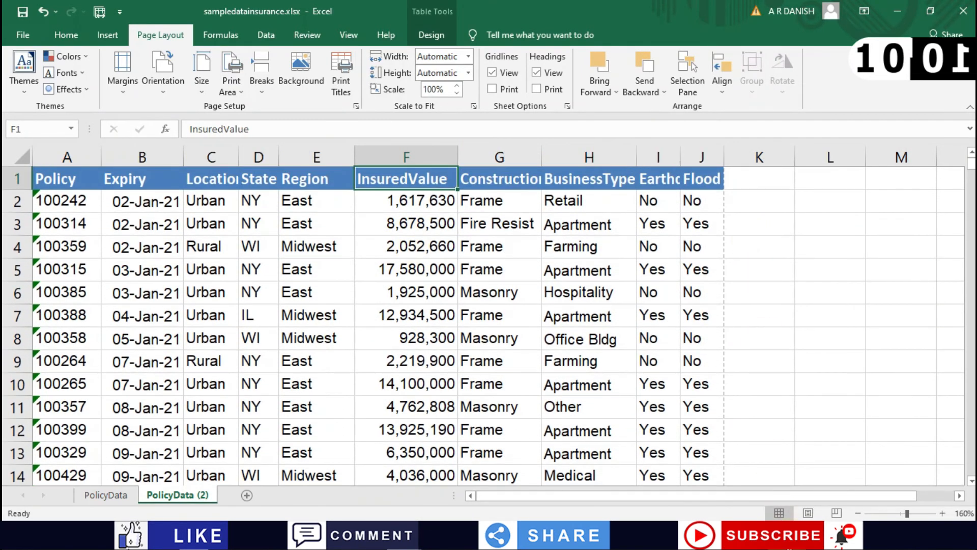
Step: Check in Page Layout view that the columns now fit across each page
click(808, 513)
scroll(483, 339, down, 10)
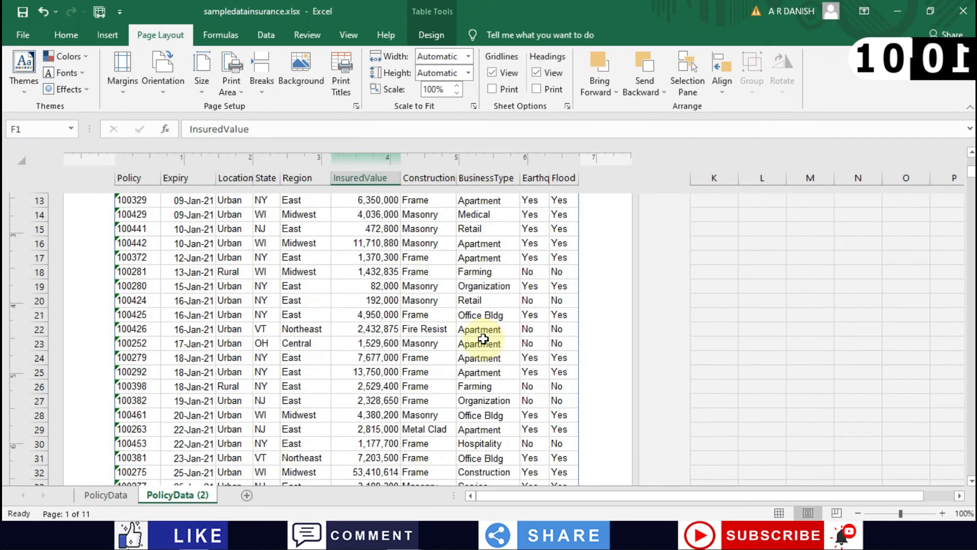
scroll(483, 339, down, 9)
scroll(483, 339, up, 20)
scroll(483, 339, down, 17)
scroll(483, 339, down, 20)
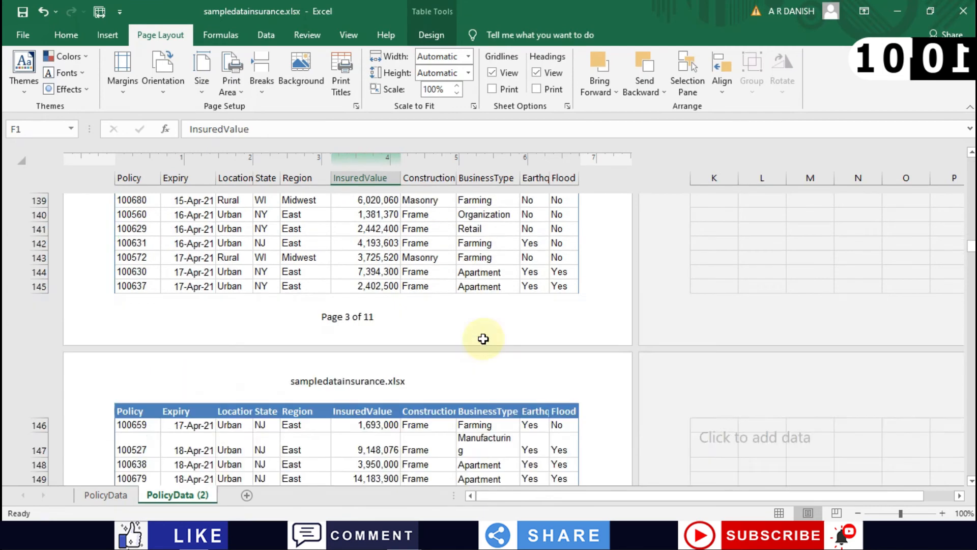
scroll(483, 339, up, 20)
scroll(483, 339, down, 12)
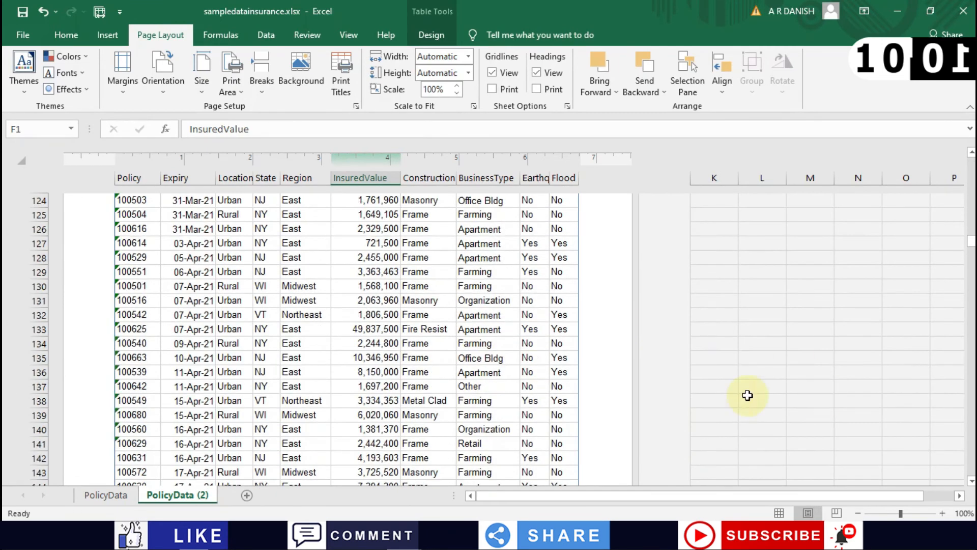
Step: Inspect the page breaks in Page Break Preview at 100% zoom, with a break after Flood
click(836, 512)
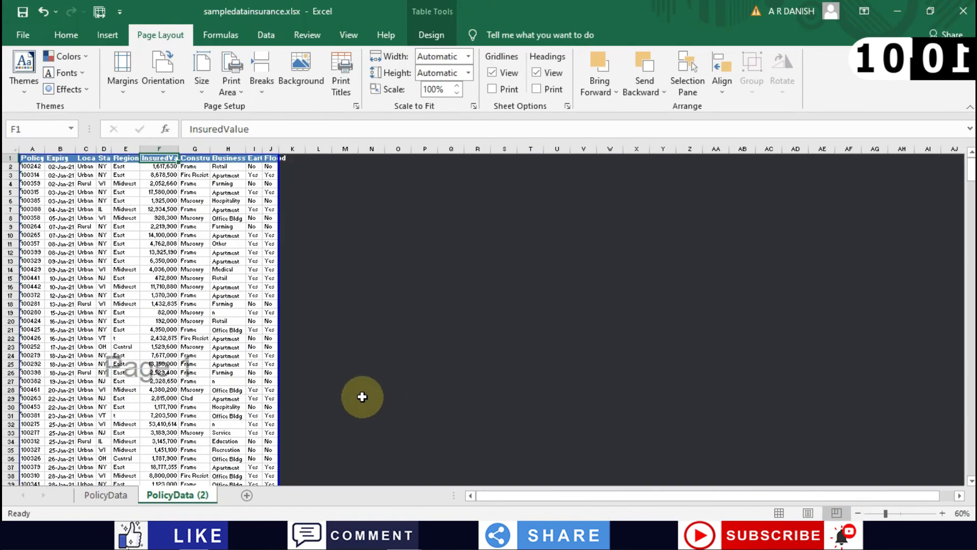
scroll(153, 264, down, 1)
scroll(153, 264, down, 4)
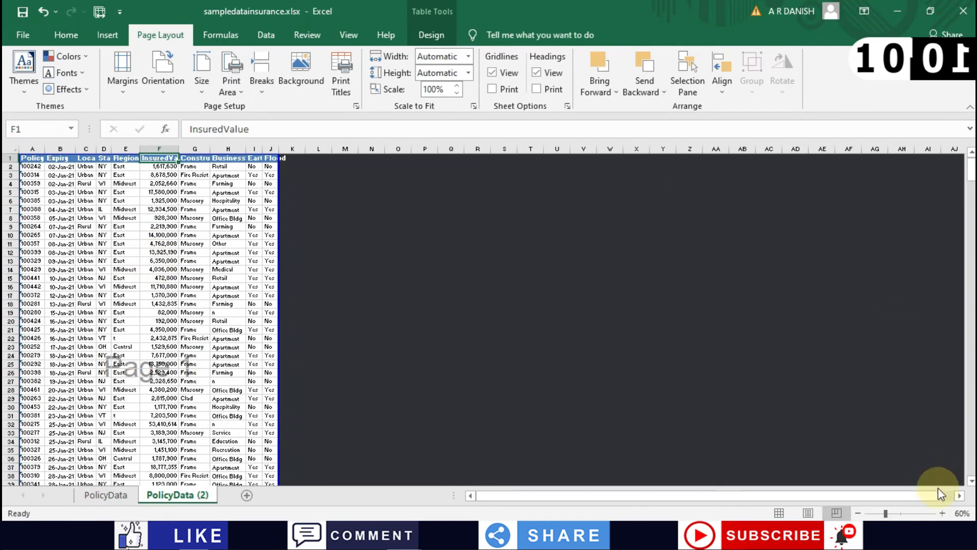
click(939, 511)
click(939, 510)
click(939, 511)
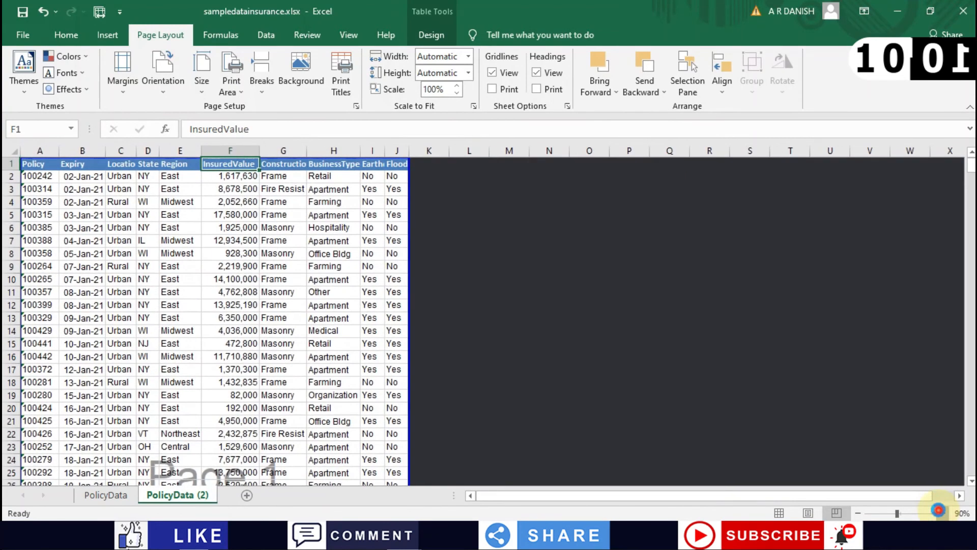
click(939, 511)
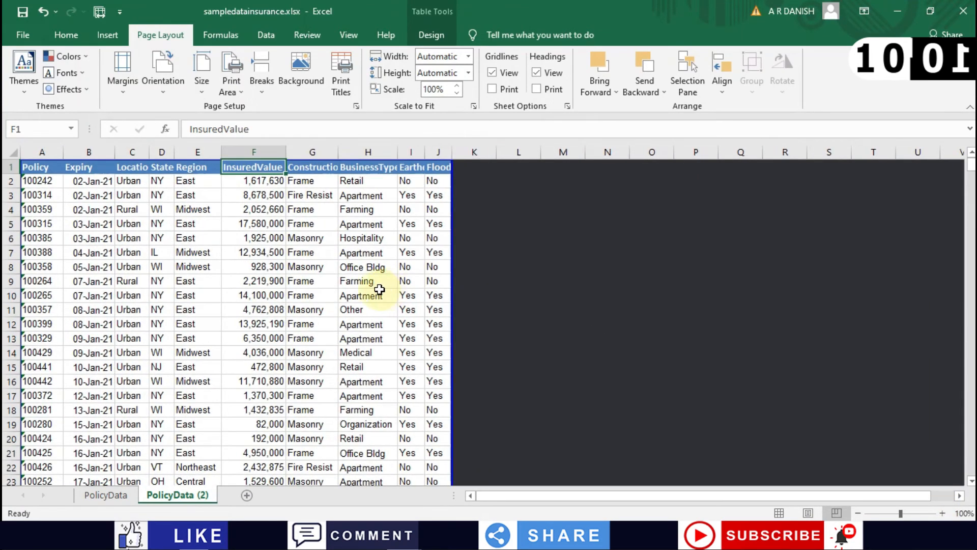
scroll(270, 293, down, 6)
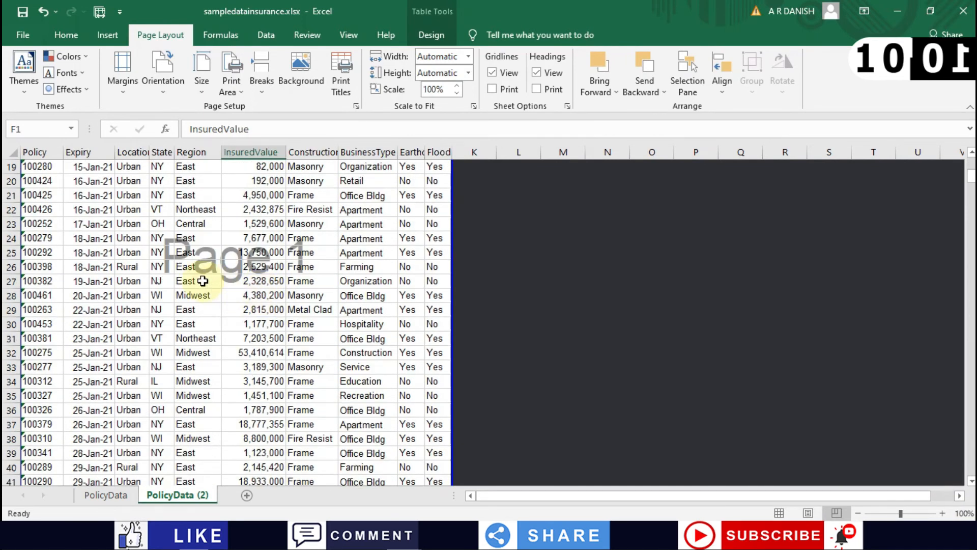
scroll(203, 281, down, 1)
scroll(203, 280, down, 18)
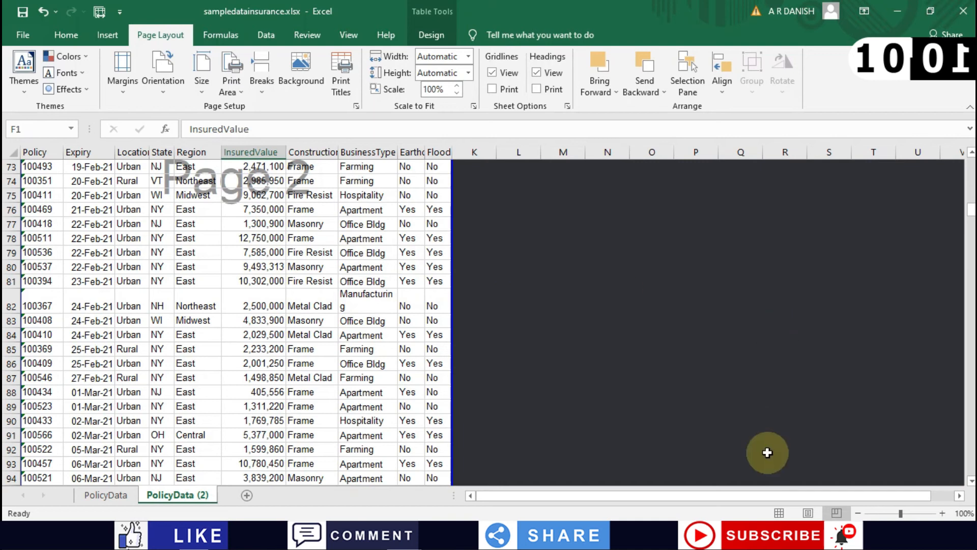
click(262, 87)
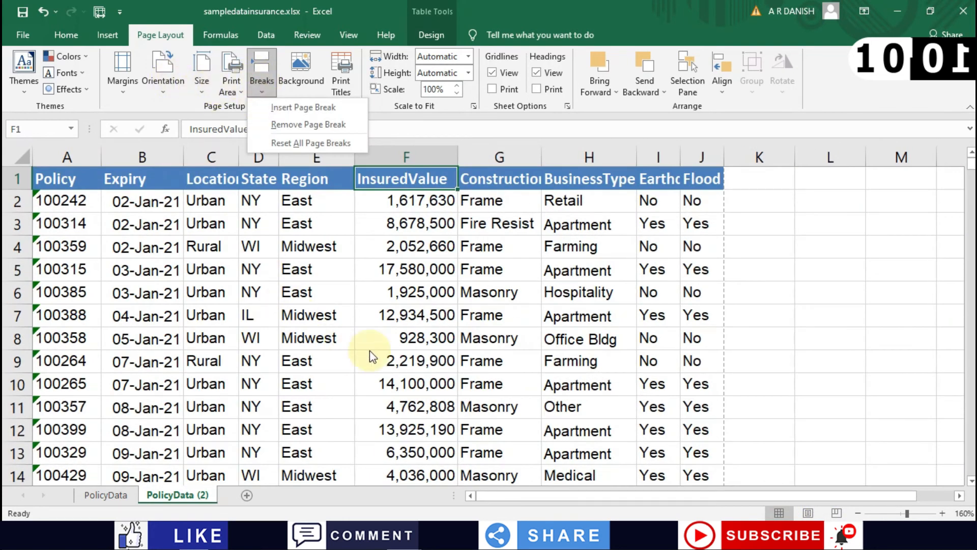
Step: Select cell G10 and insert a manual page break above row 10
click(551, 353)
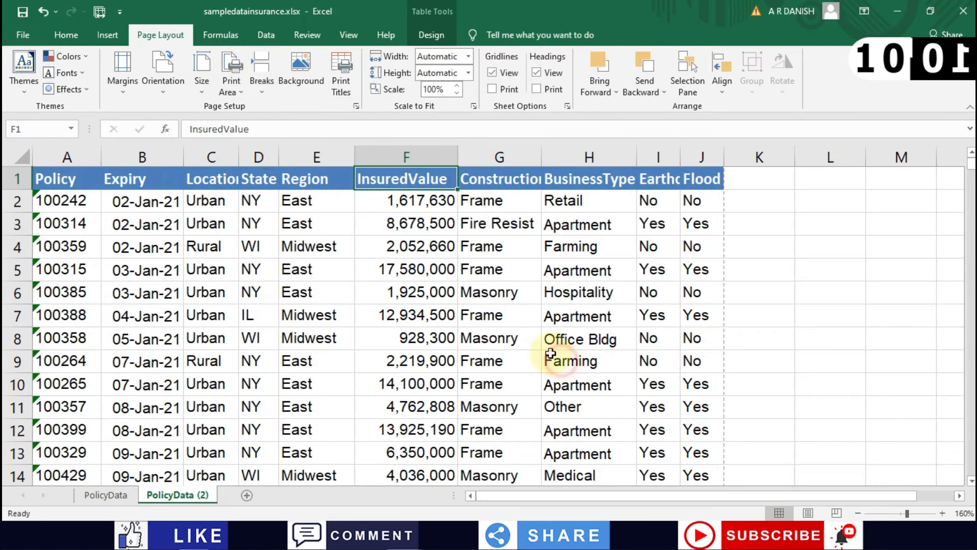
click(477, 343)
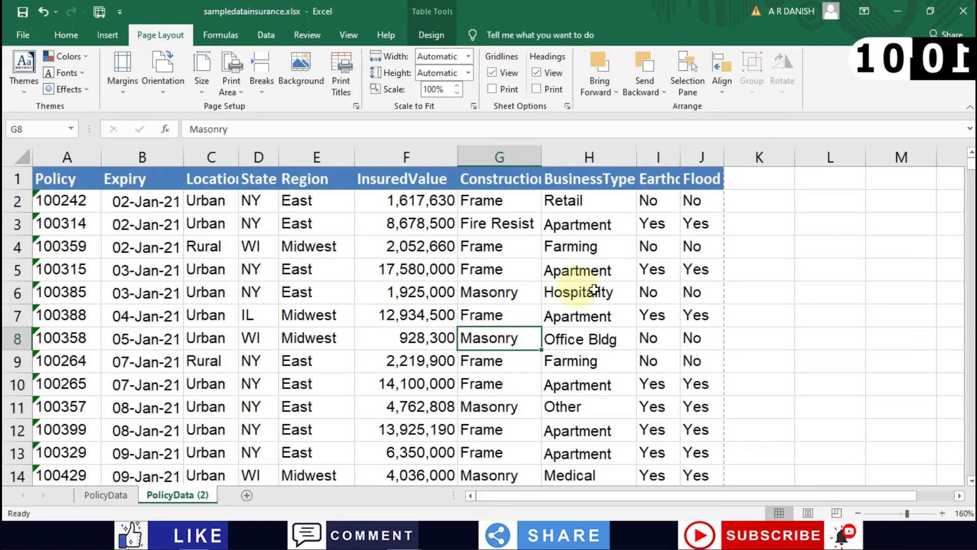
click(494, 381)
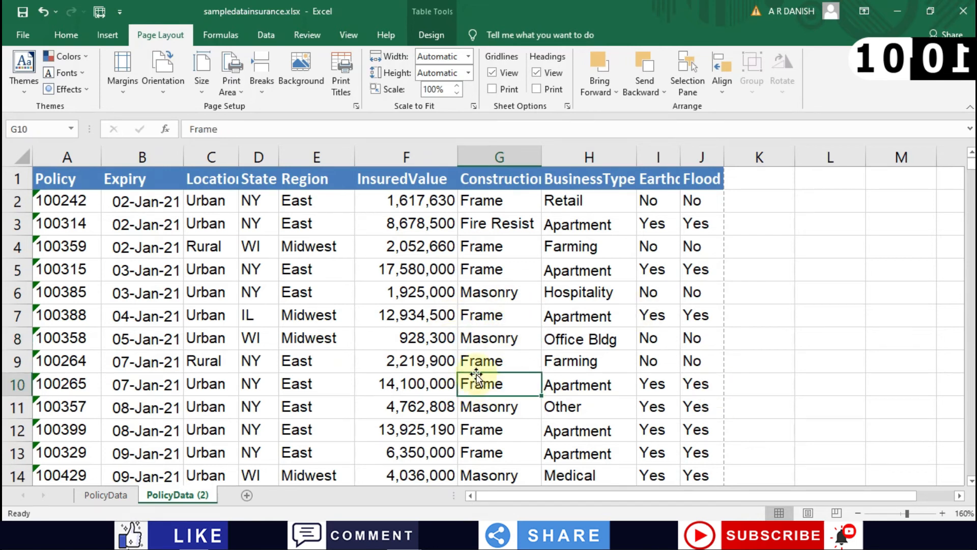
click(261, 78)
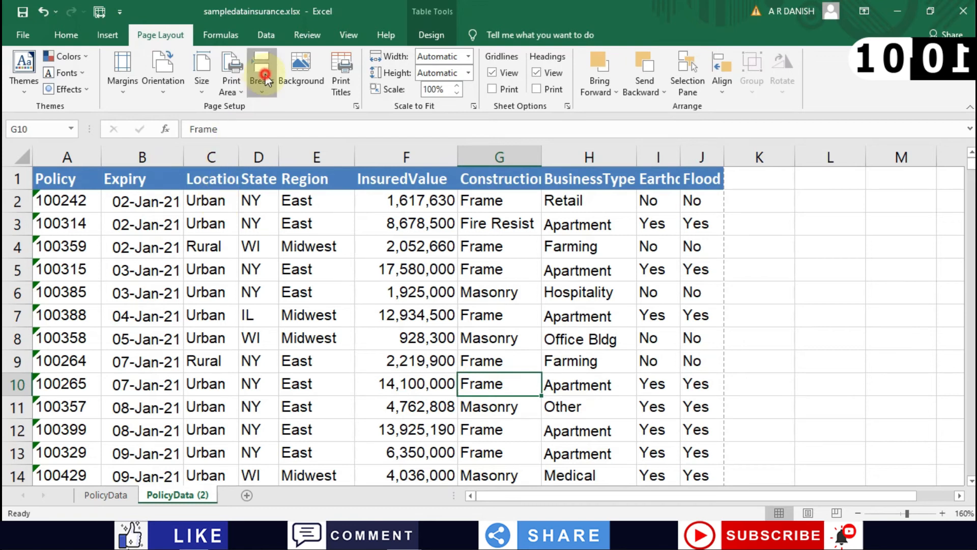
click(281, 108)
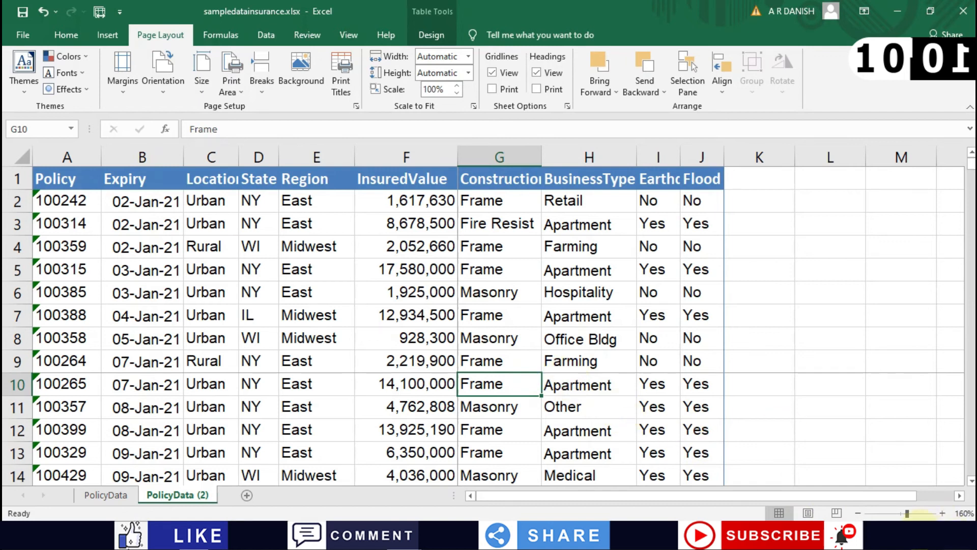
Step: Scroll through Page Break Preview to review the new break above row 10
click(834, 512)
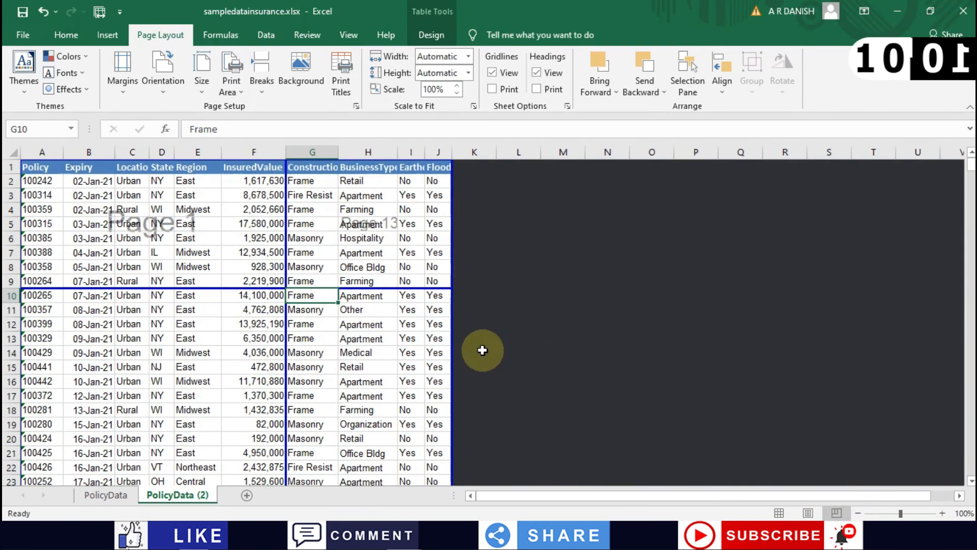
scroll(97, 218, down, 1)
scroll(96, 218, down, 1)
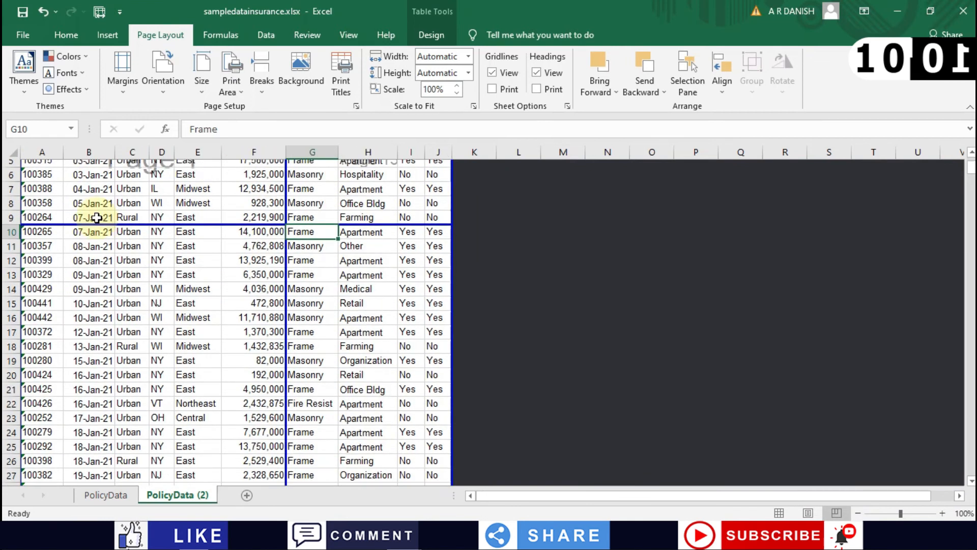
scroll(97, 218, up, 2)
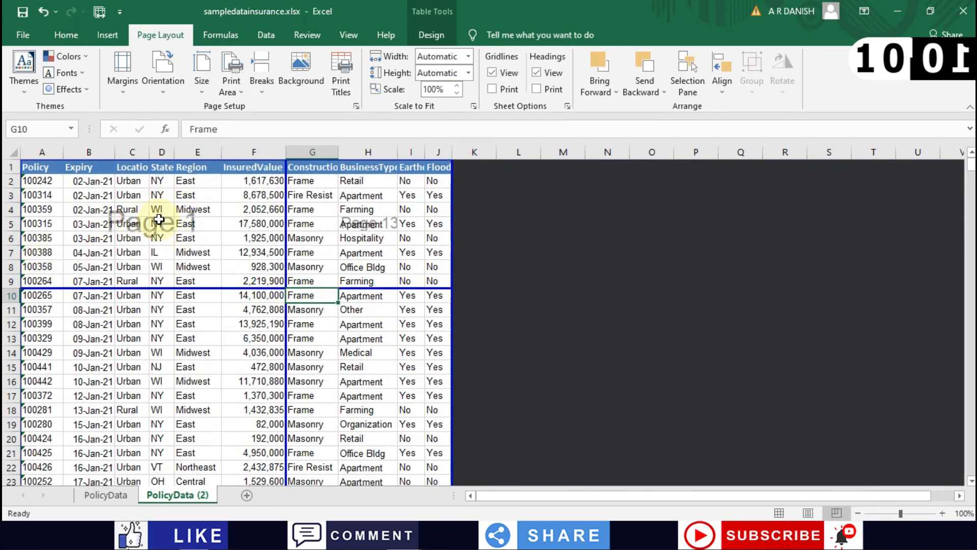
scroll(173, 275, down, 4)
scroll(173, 277, down, 10)
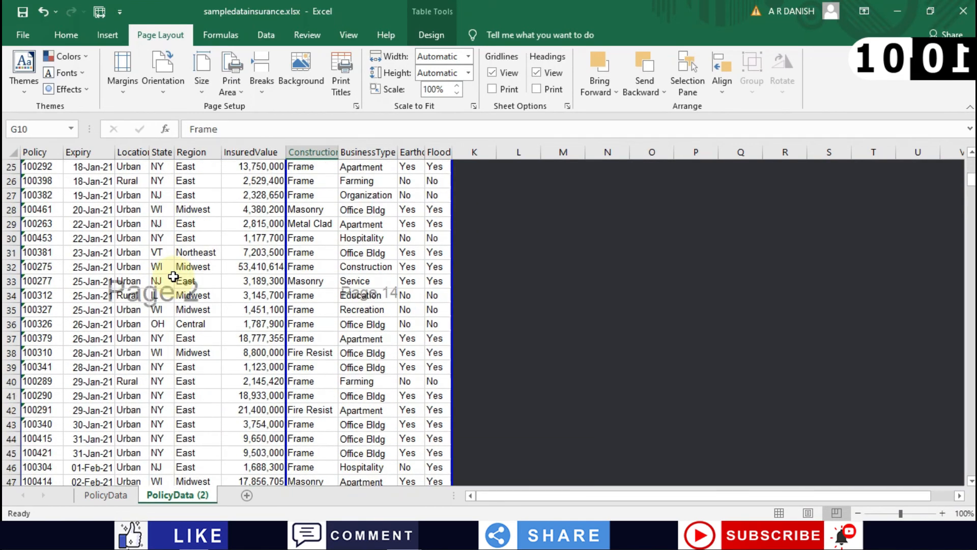
scroll(143, 304, down, 12)
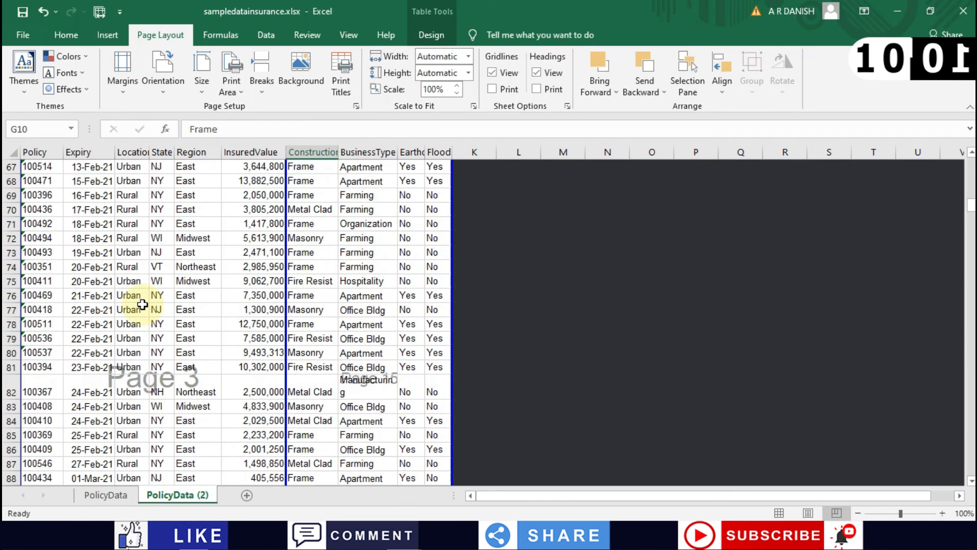
scroll(142, 304, down, 13)
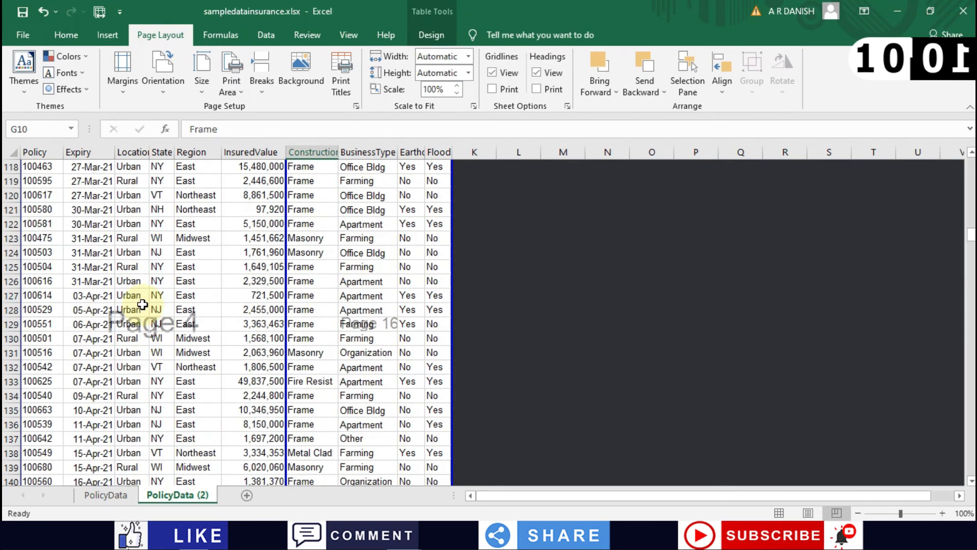
scroll(136, 301, up, 20)
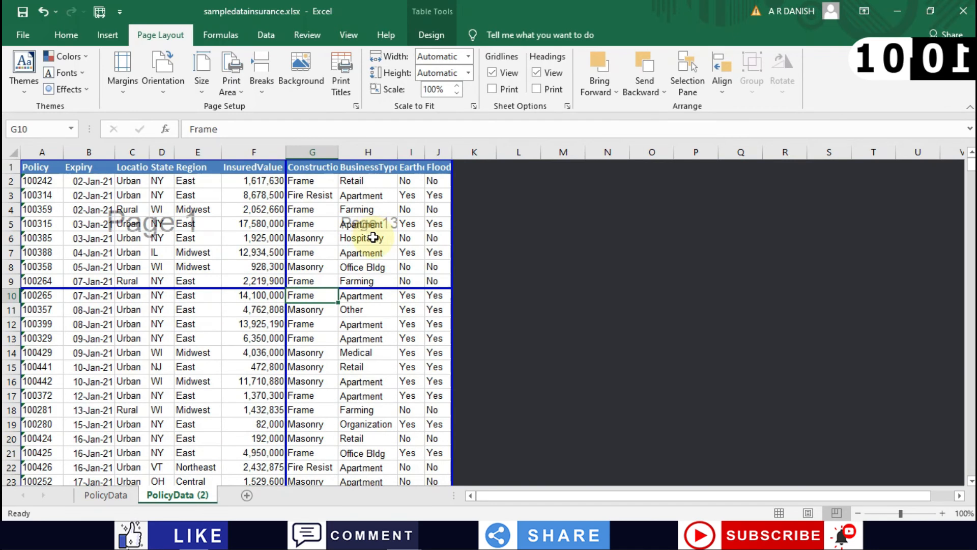
scroll(366, 331, down, 10)
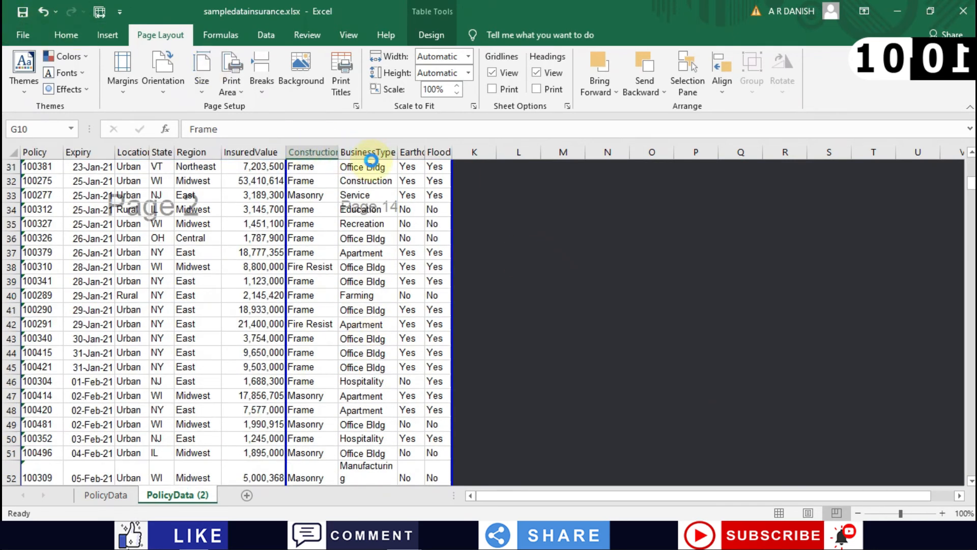
Step: Preview the now 24-page printout to page 6, then return to the sheet and select G34
key(ctrl+p)
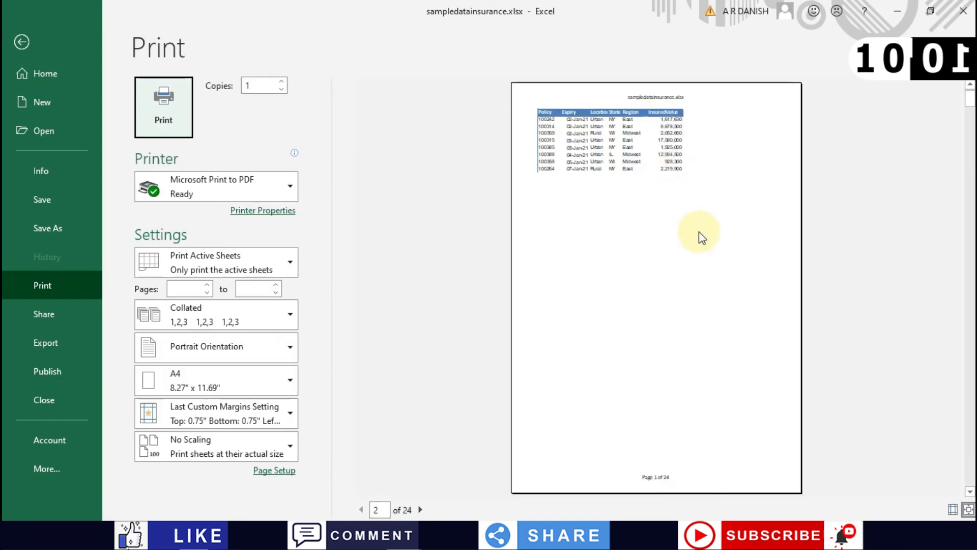
scroll(699, 231, down, 3)
scroll(573, 344, down, 1)
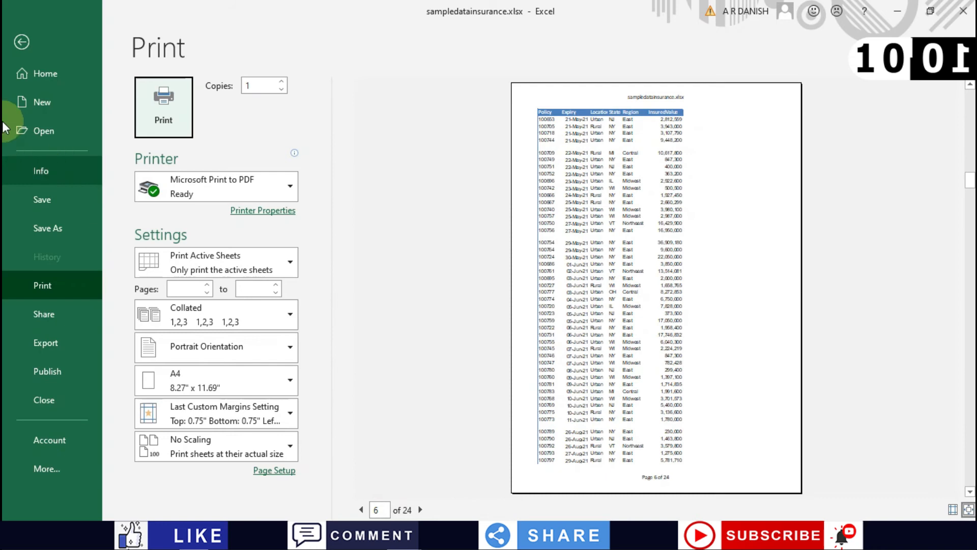
click(21, 41)
click(314, 208)
click(262, 91)
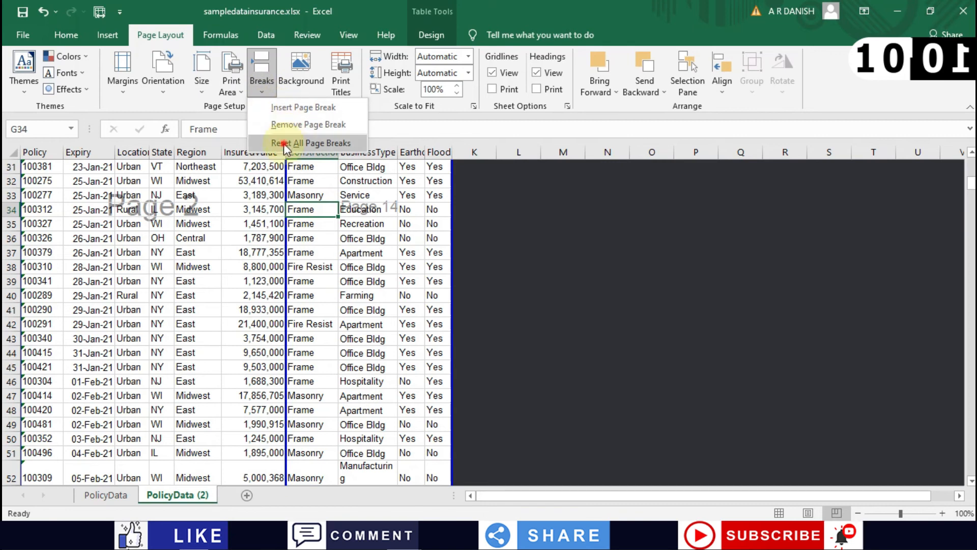
Step: Reset all manual page breaks and return the sheet to Normal view
click(285, 141)
scroll(260, 292, down, 1)
scroll(260, 292, down, 20)
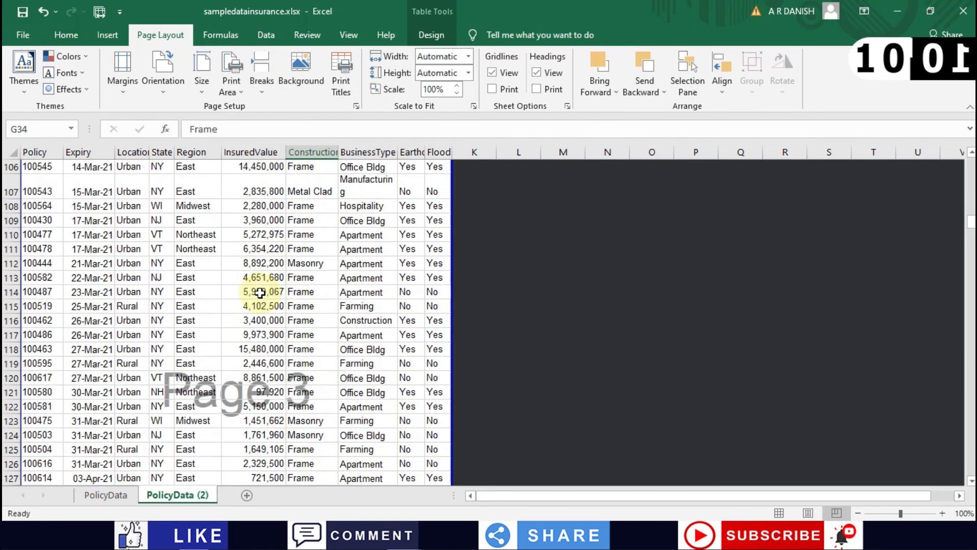
scroll(259, 296, up, 20)
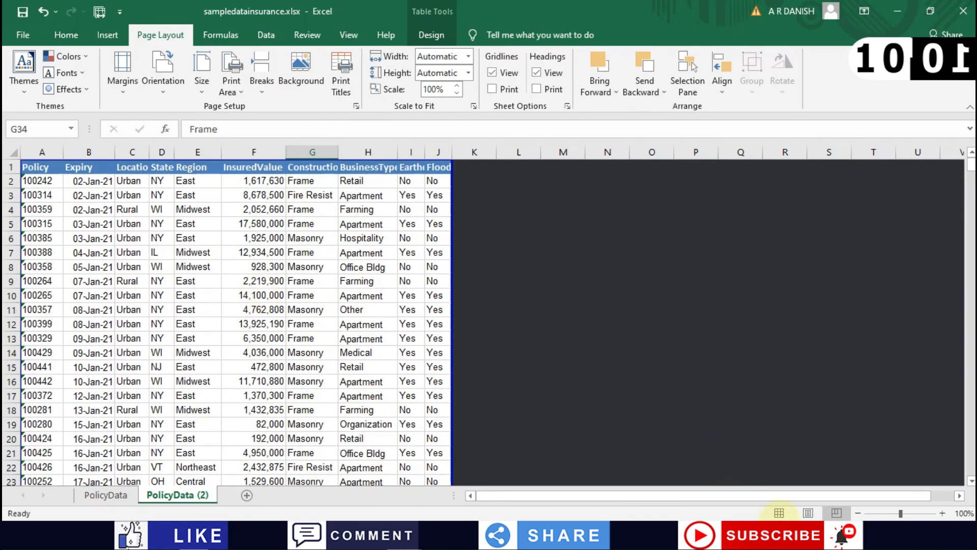
click(779, 513)
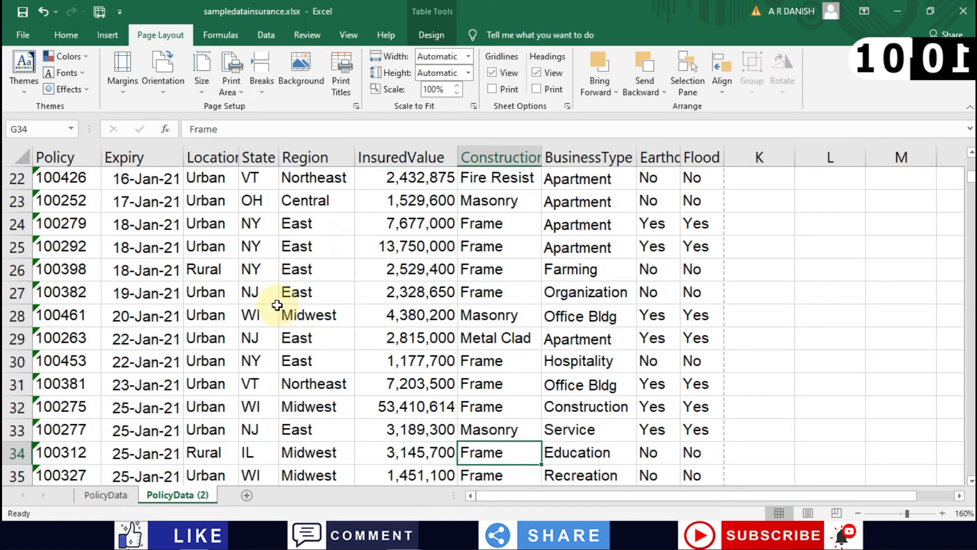
Step: Confirm in Page Setup that row 1 ($1:$1) repeats as the print title, closing without changes
click(210, 338)
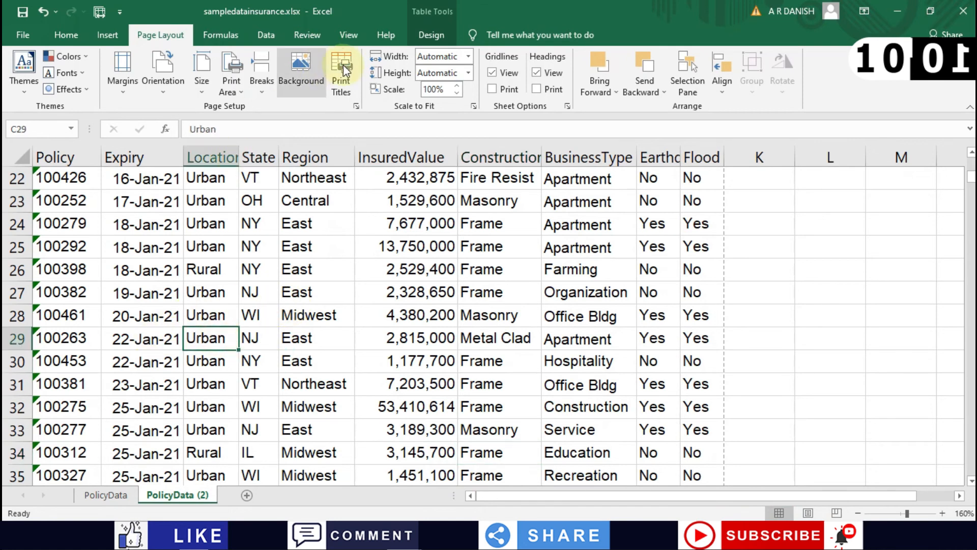
click(356, 106)
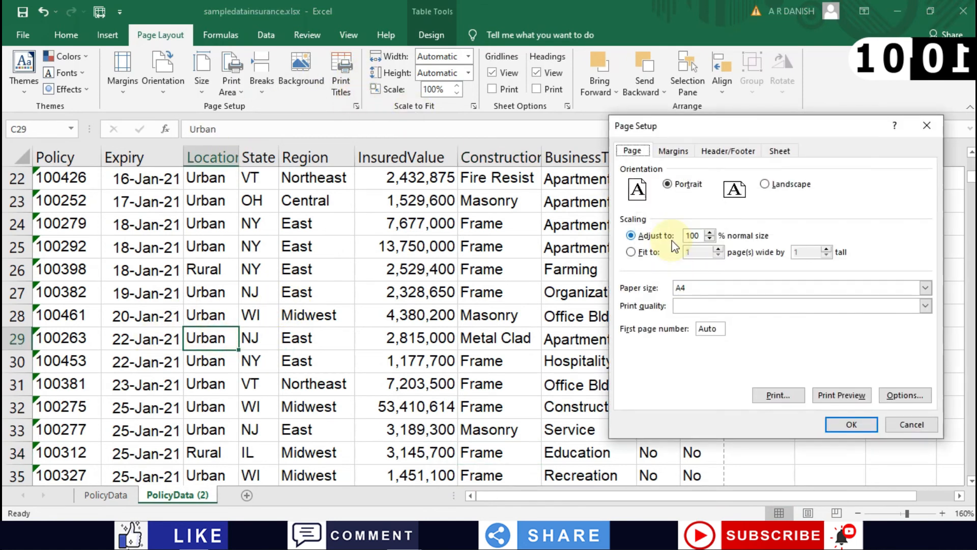
click(787, 153)
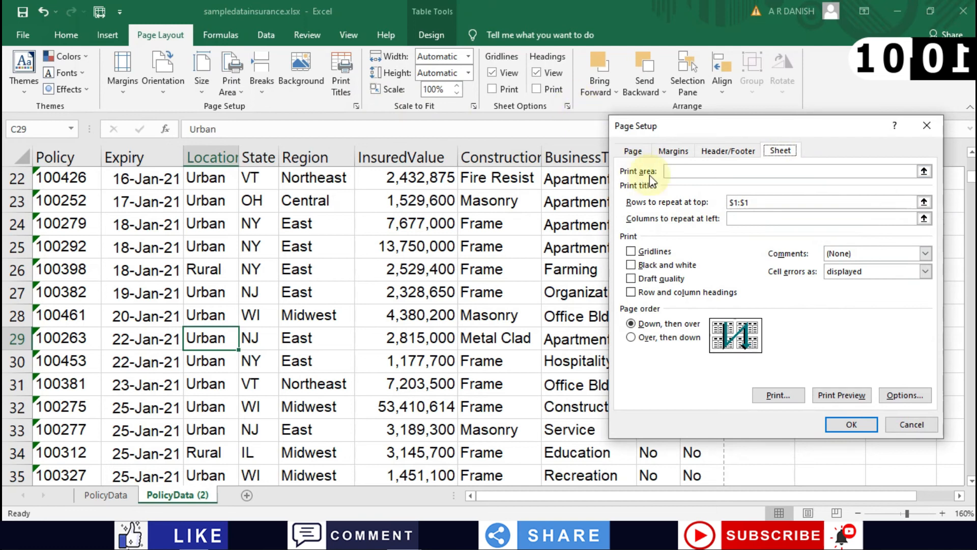
click(899, 426)
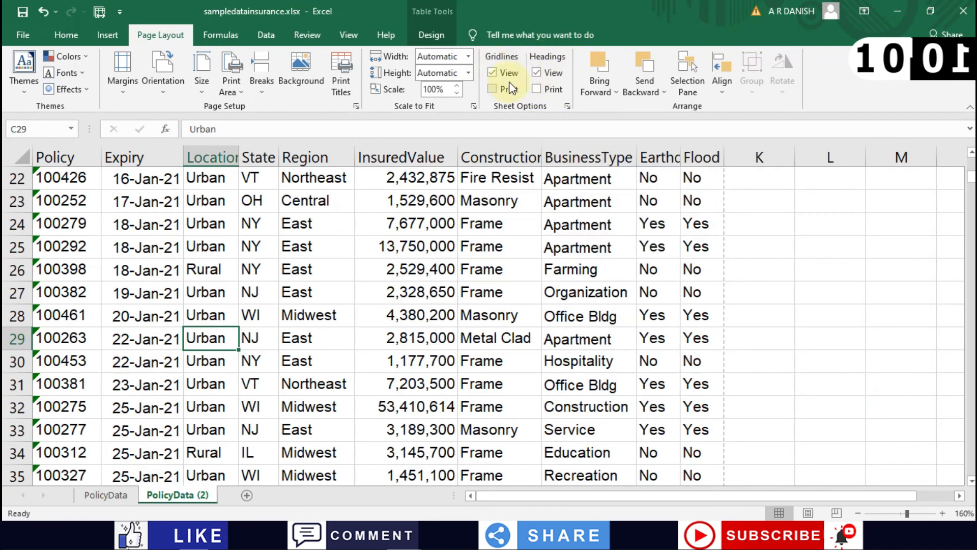
Step: Turn on printing of row and column headings and check it in print preview
click(537, 88)
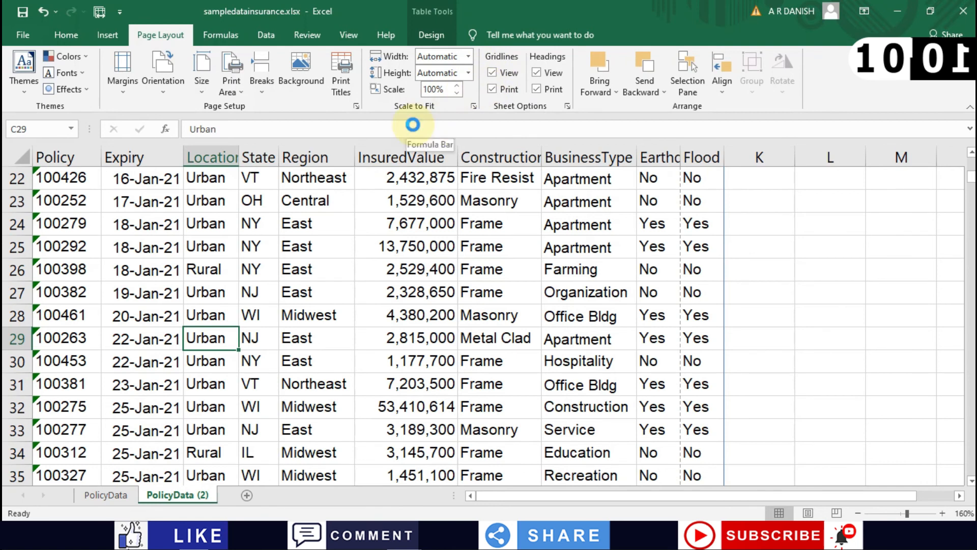
key(ctrl+p)
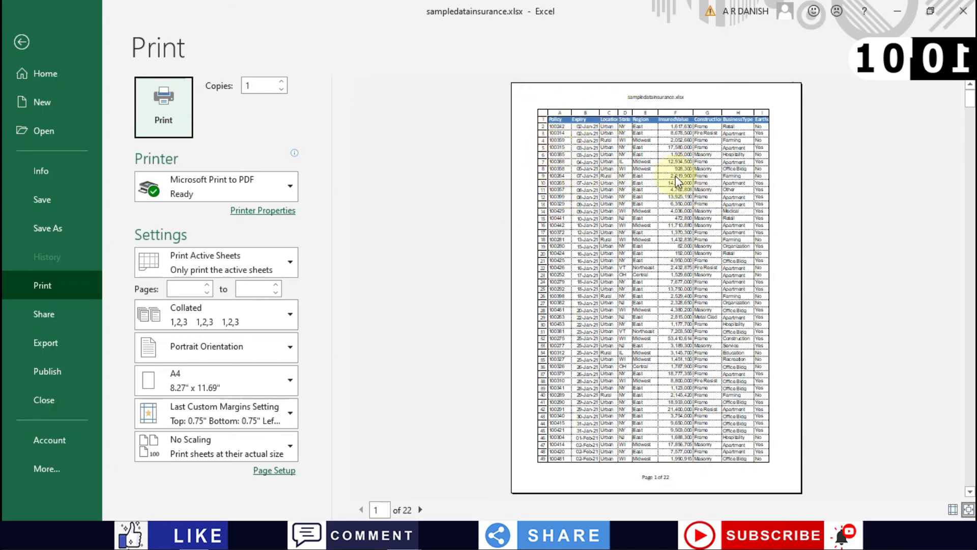
click(17, 45)
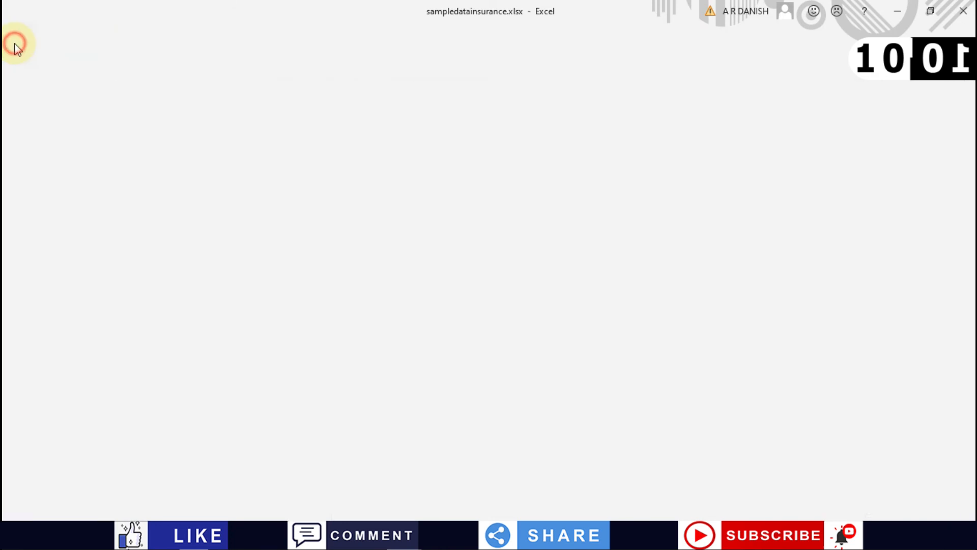
Step: Stop gridlines from printing and confirm the 22-page preview shows none
click(497, 88)
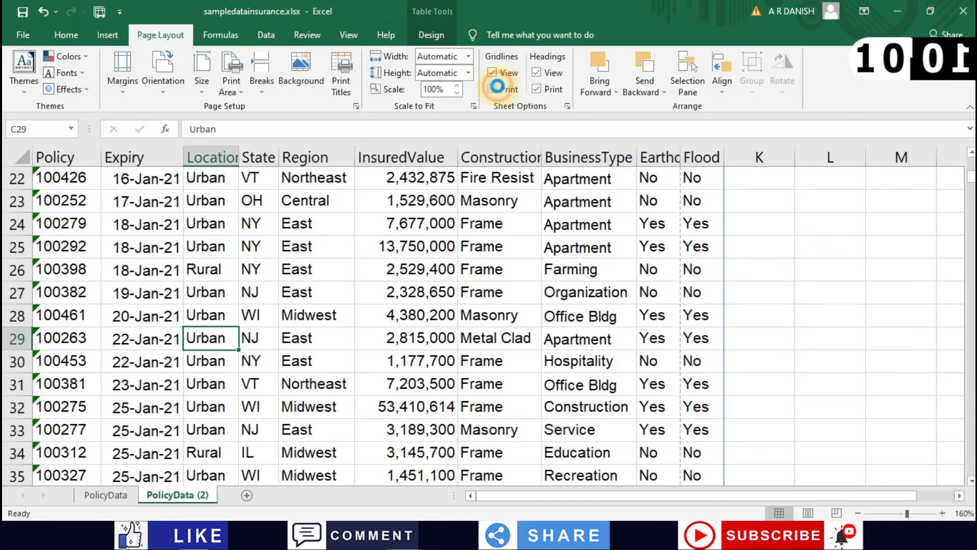
key(ctrl+p)
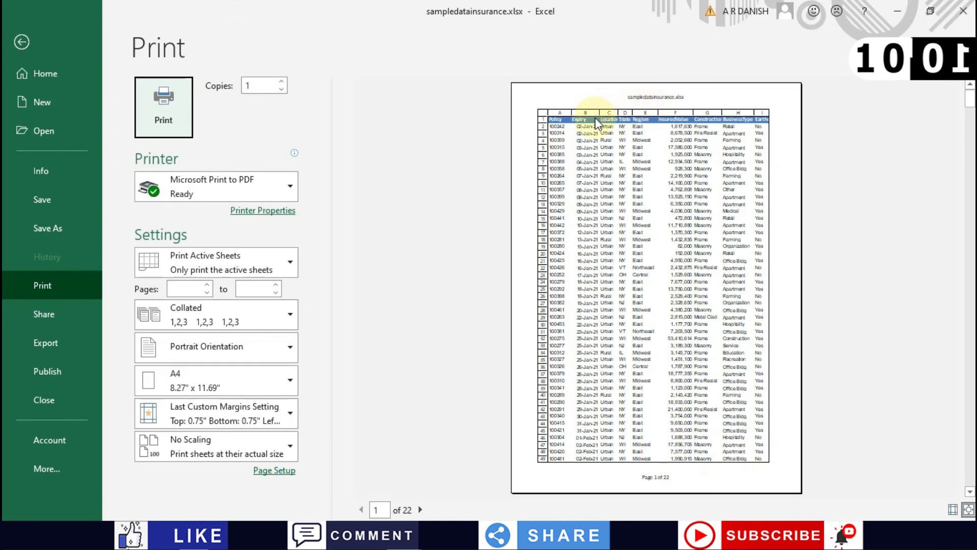
scroll(577, 208, down, 1)
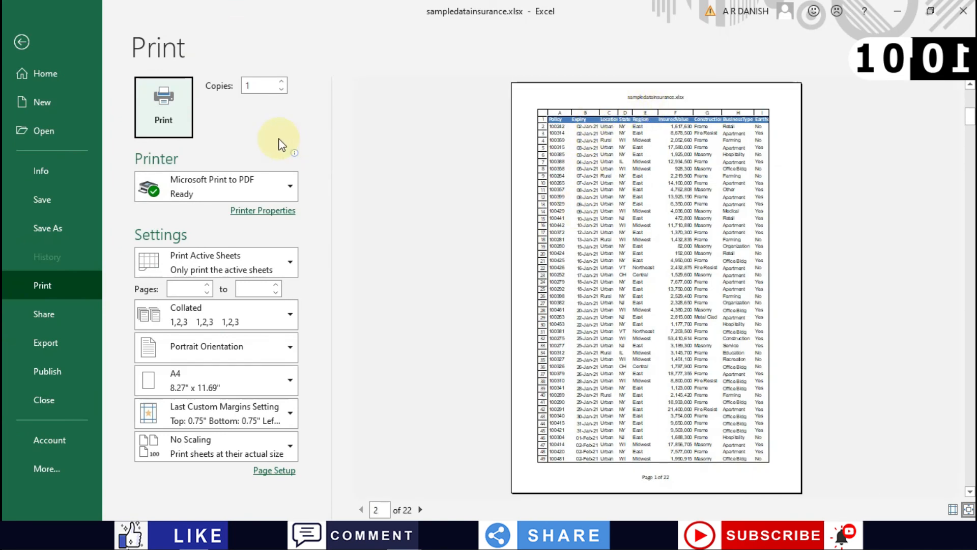
click(21, 41)
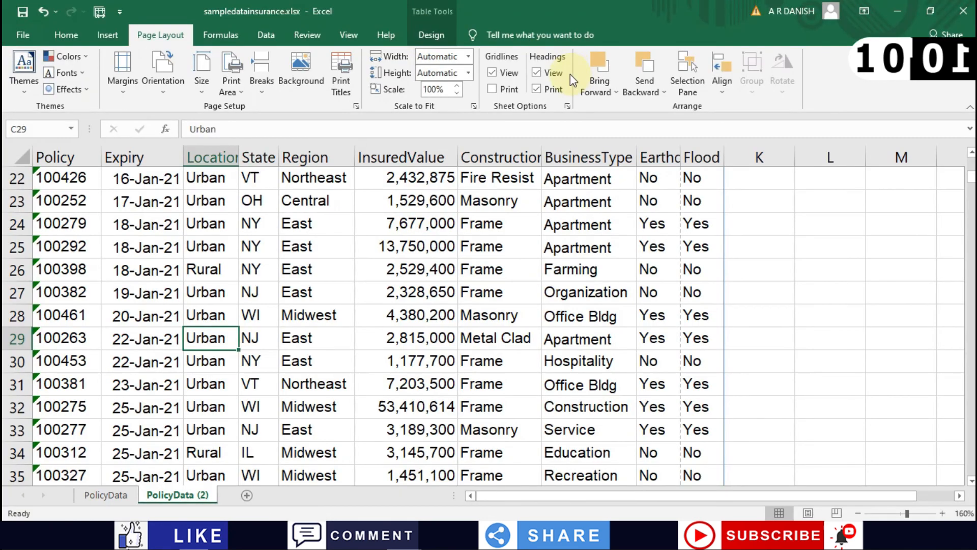
Step: Select the range A1:J11, the header plus ten policy rows
scroll(461, 183, down, 1)
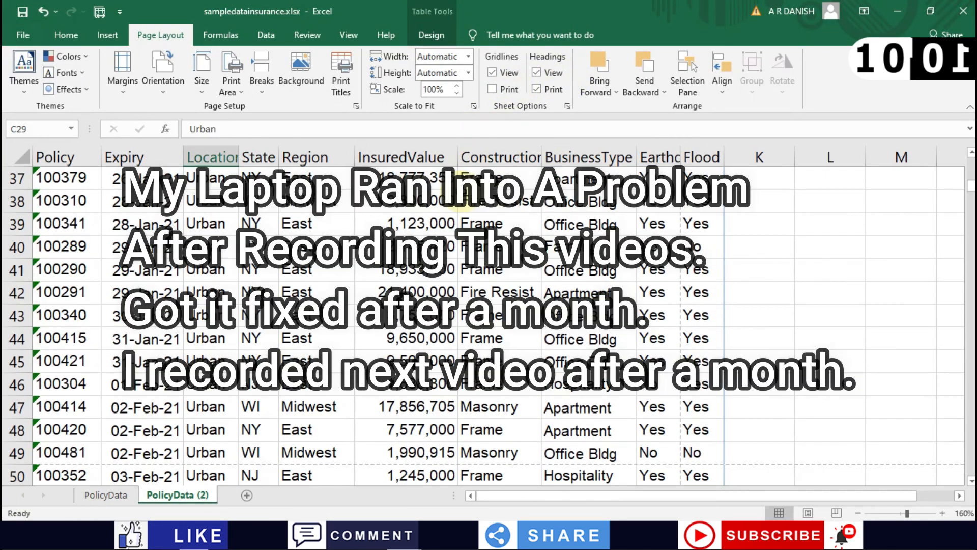
scroll(460, 201, up, 10)
click(235, 268)
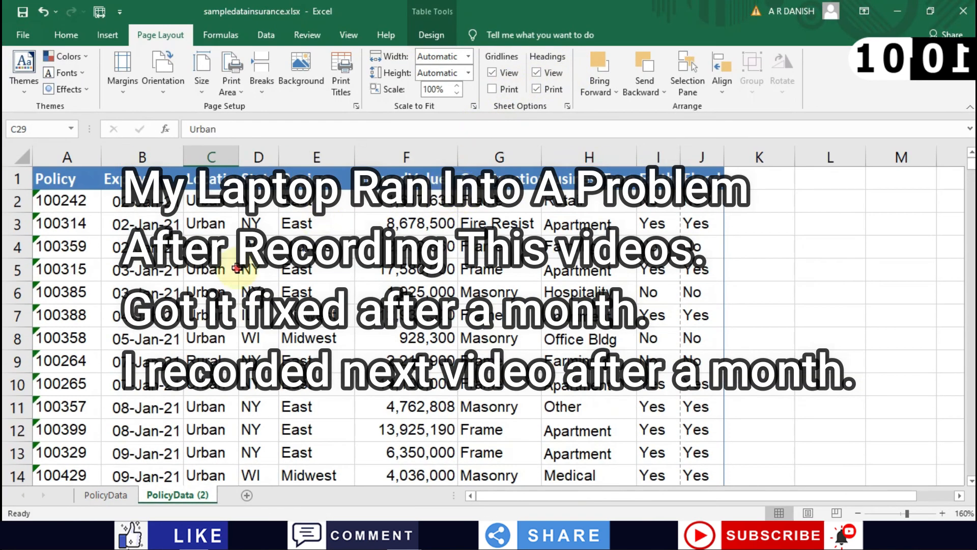
scroll(237, 268, down, 20)
scroll(237, 268, down, 7)
drag(736, 402, 71, 189)
click(651, 387)
scroll(70, 189, up, 8)
scroll(70, 190, up, 20)
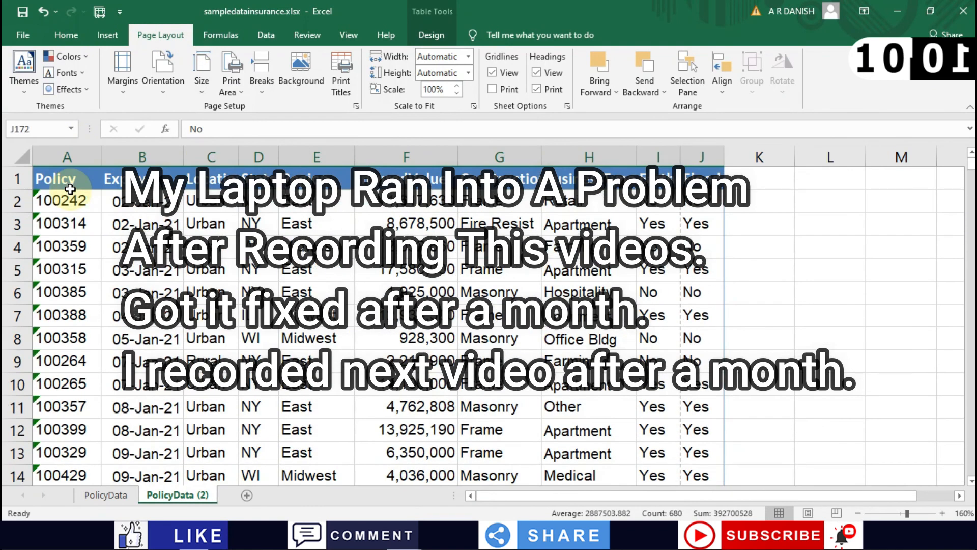
click(385, 274)
drag(702, 407, 17, 179)
Step: Set A1:J11 as the print area and confirm the preview drops to 2 pages
click(344, 69)
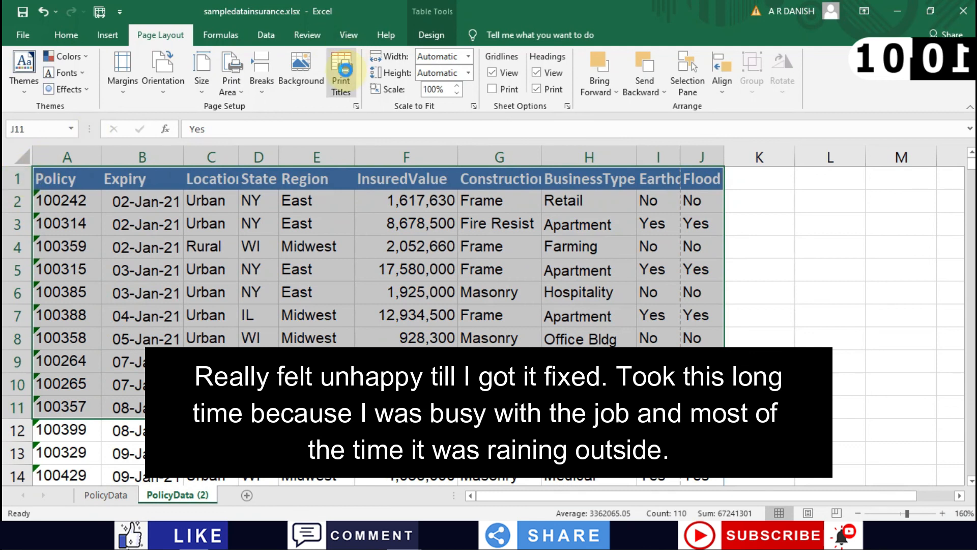
key(ctrl+p)
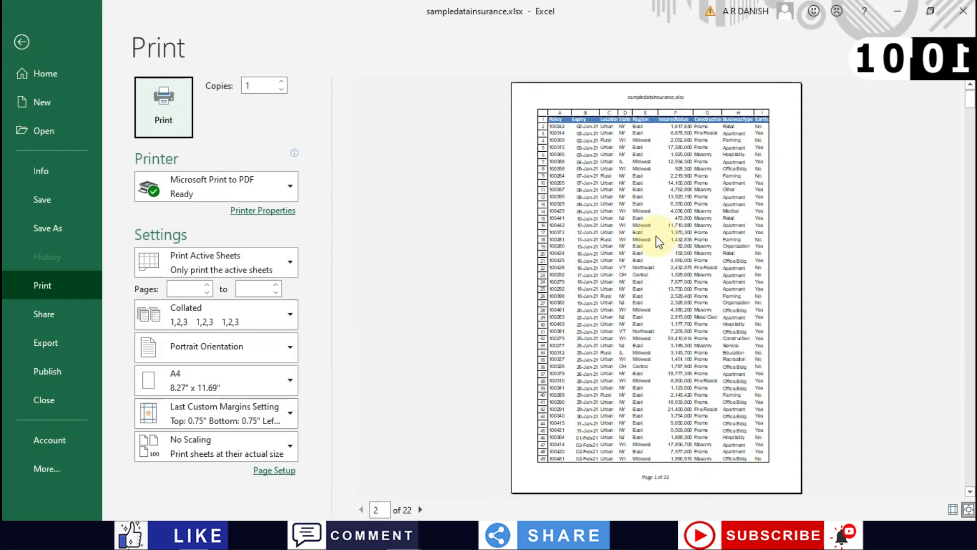
click(23, 39)
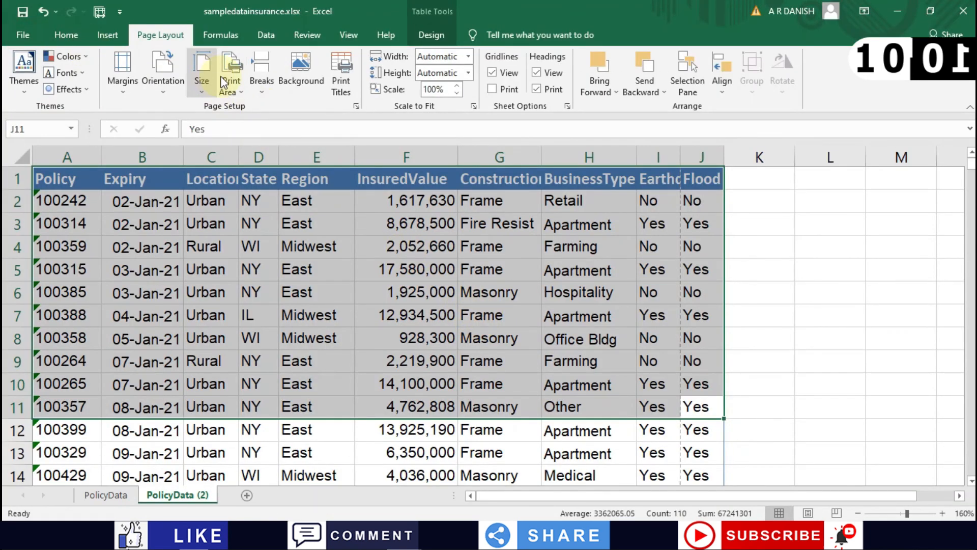
click(228, 83)
click(246, 105)
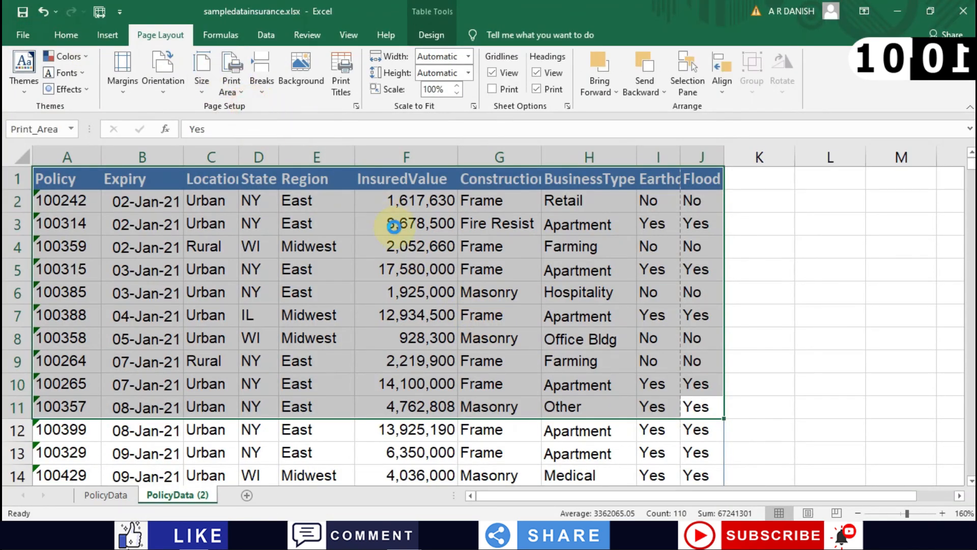
key(ctrl+p)
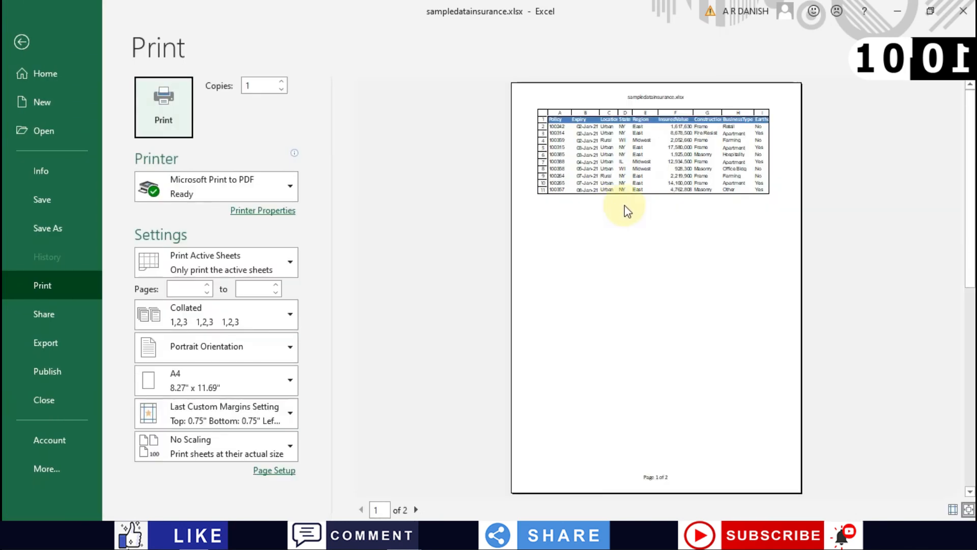